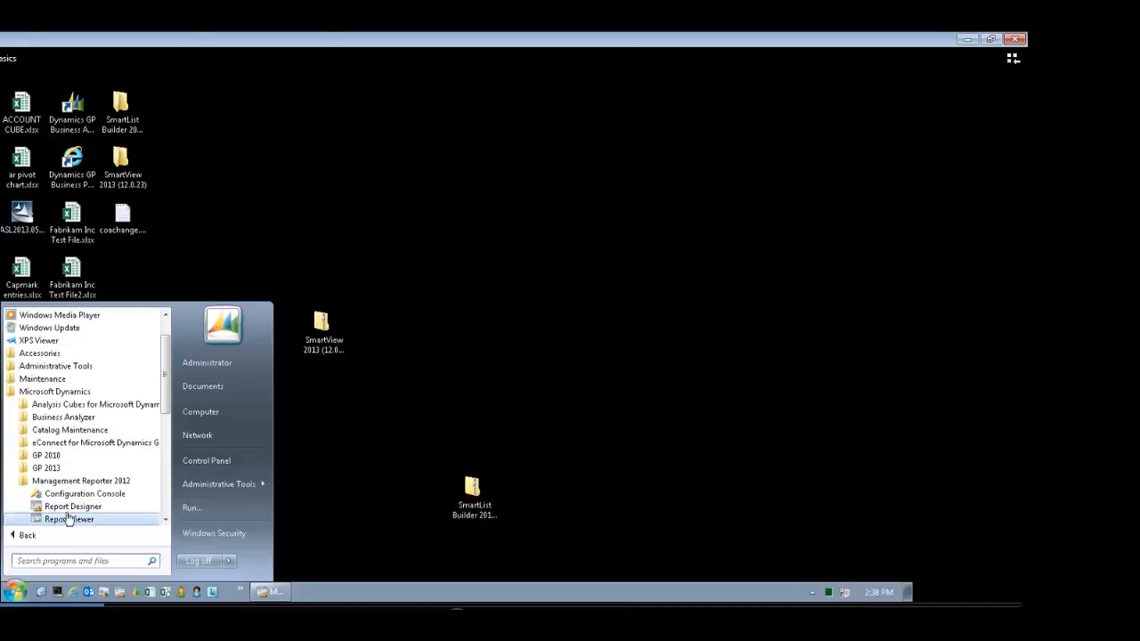
# - Launch Management Reporter's Report Viewer and open the Public folder in the report library
pyautogui.click(67, 522)
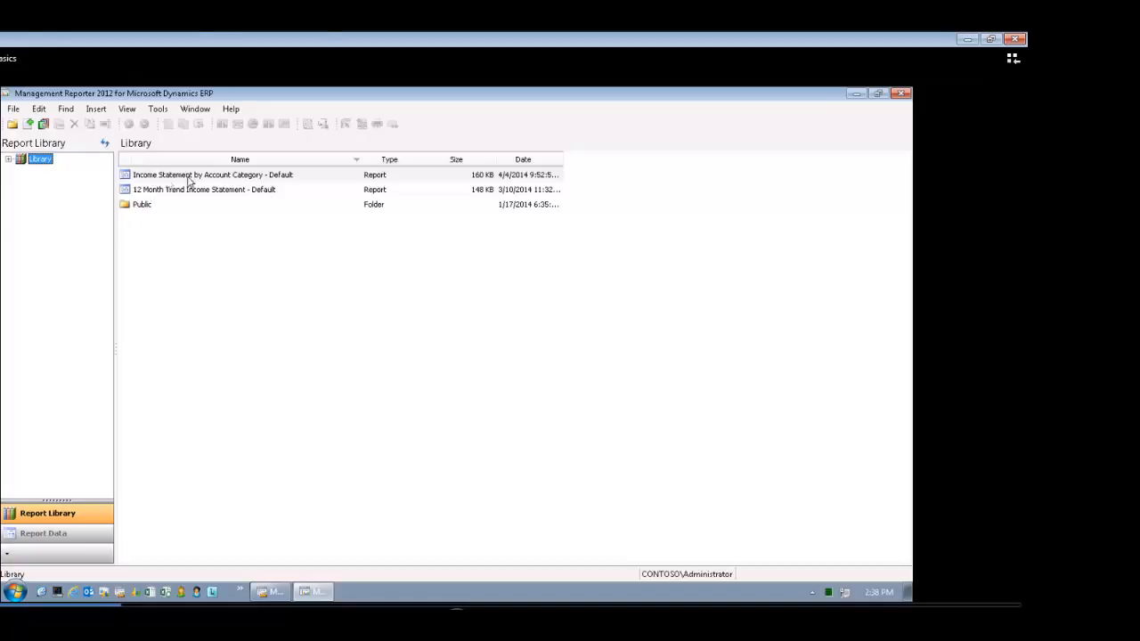
pyautogui.click(131, 210)
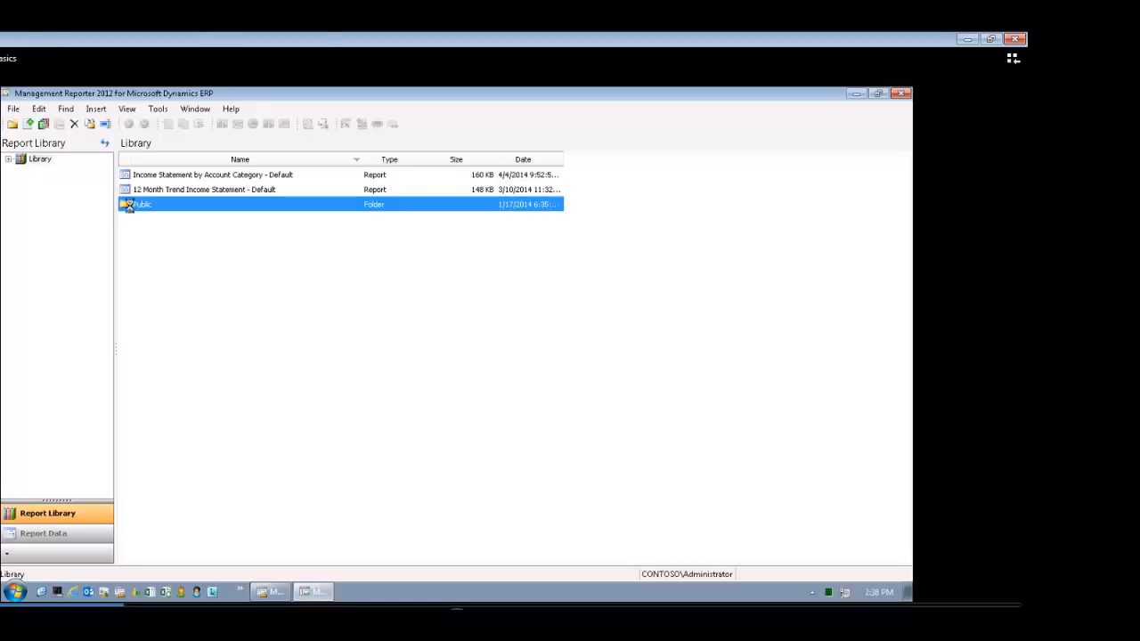
pyautogui.doubleClick(130, 209)
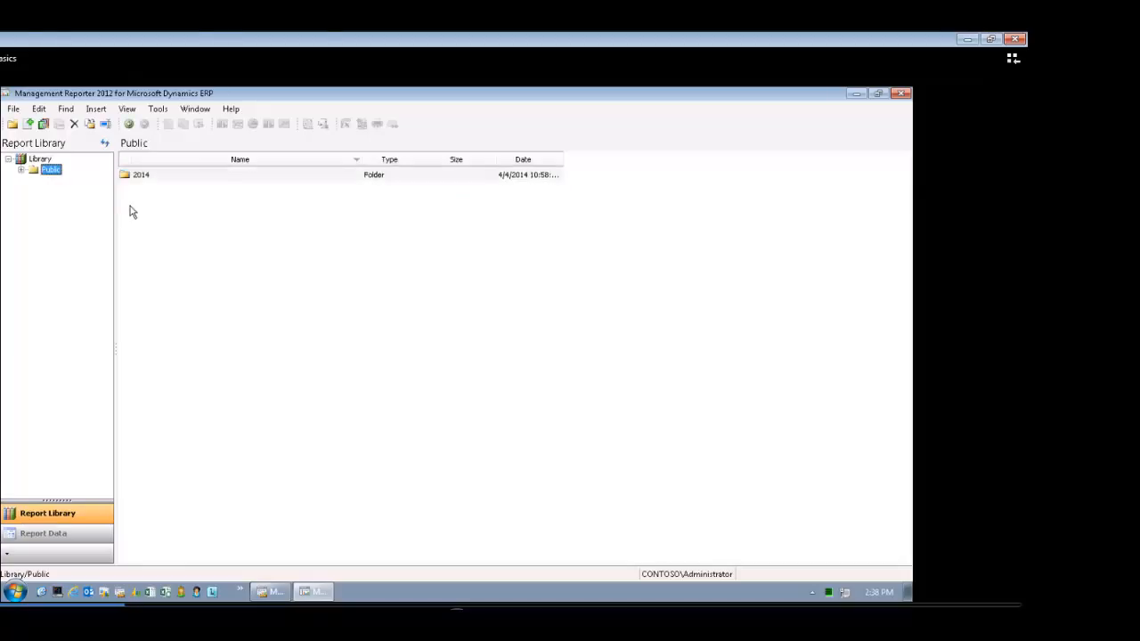
# - Create a new folder named Finance directly under the Library root
pyautogui.doubleClick(34, 161)
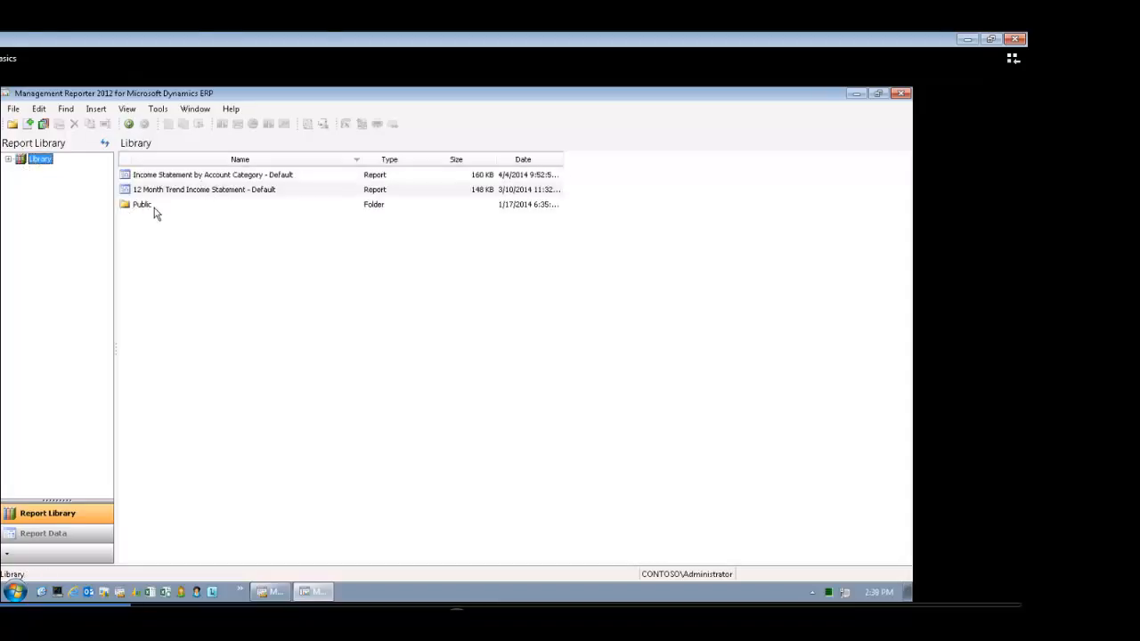
pyautogui.rightClick(75, 205)
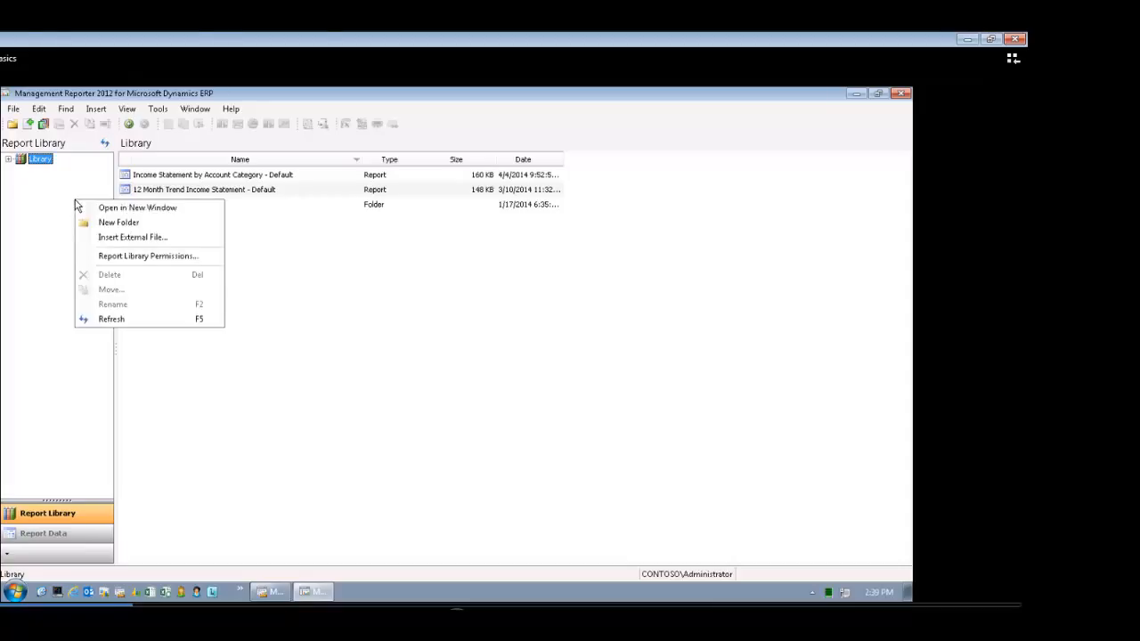
pyautogui.click(125, 223)
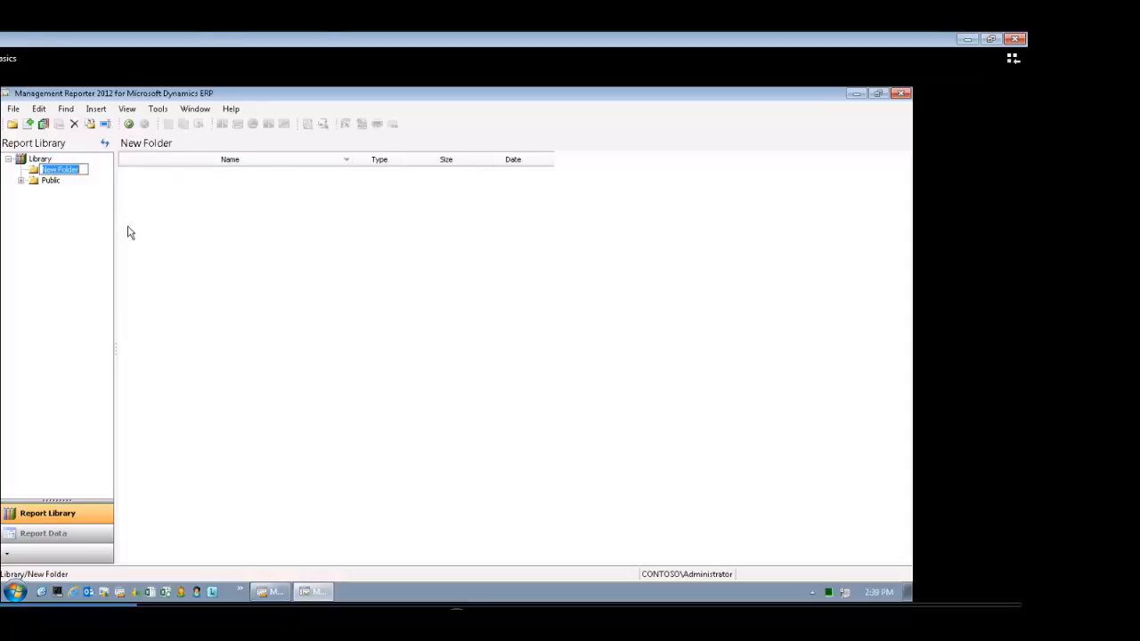
pyautogui.write('Finance')
pyautogui.click(70, 209)
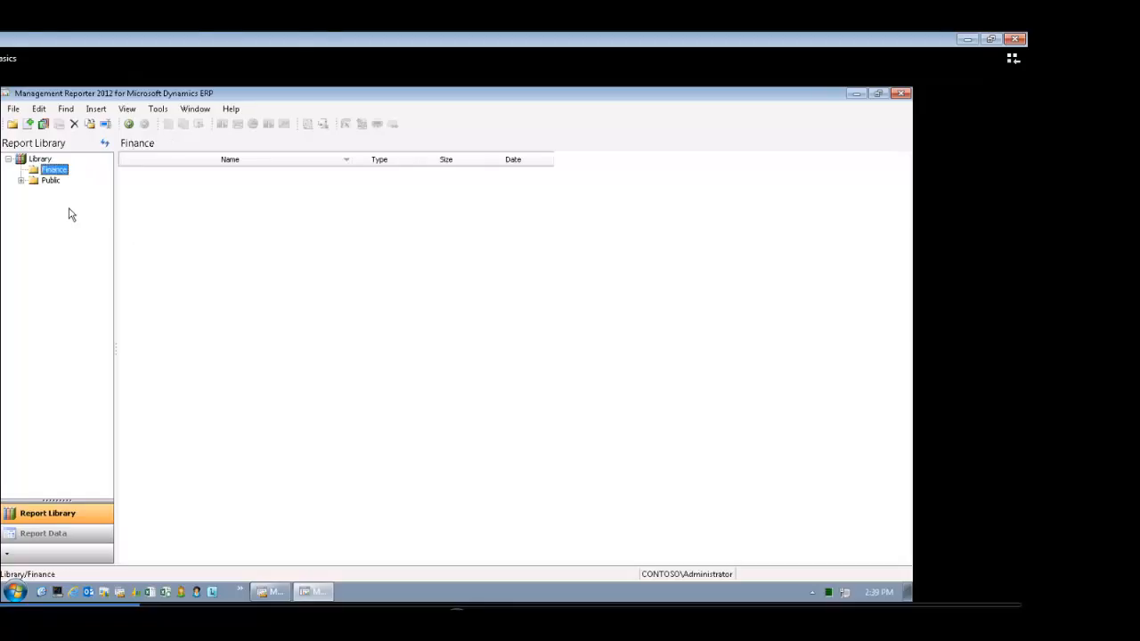
# - From the versions of Income Statement by Account Category - Default, view the one created 4/4/2014 9:50 AM and close it
pyautogui.click(36, 159)
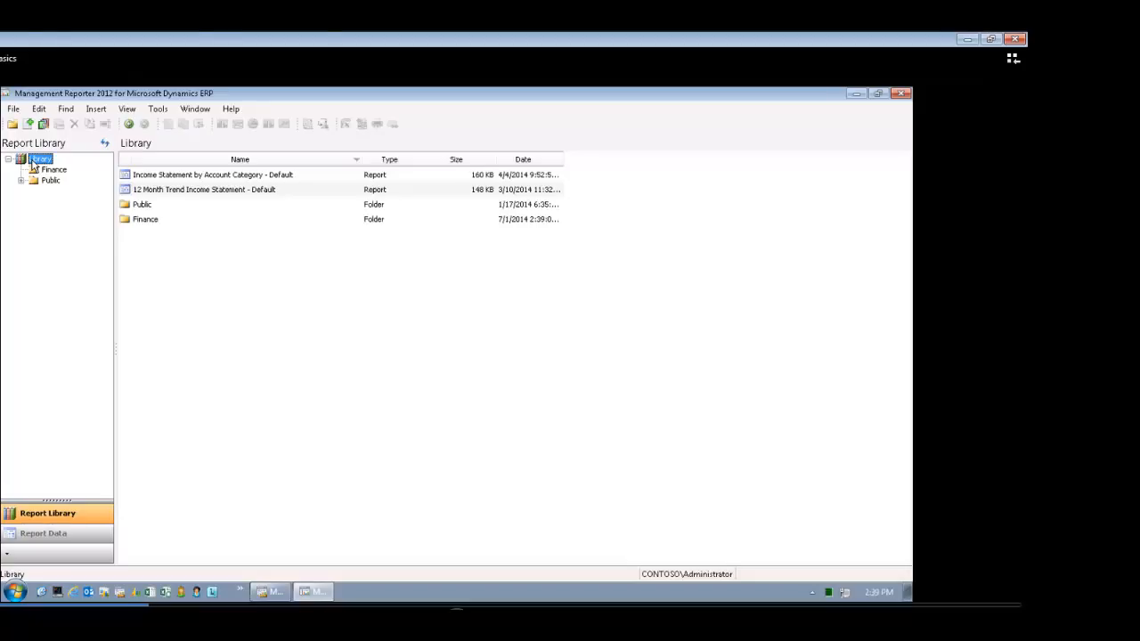
pyautogui.click(171, 177)
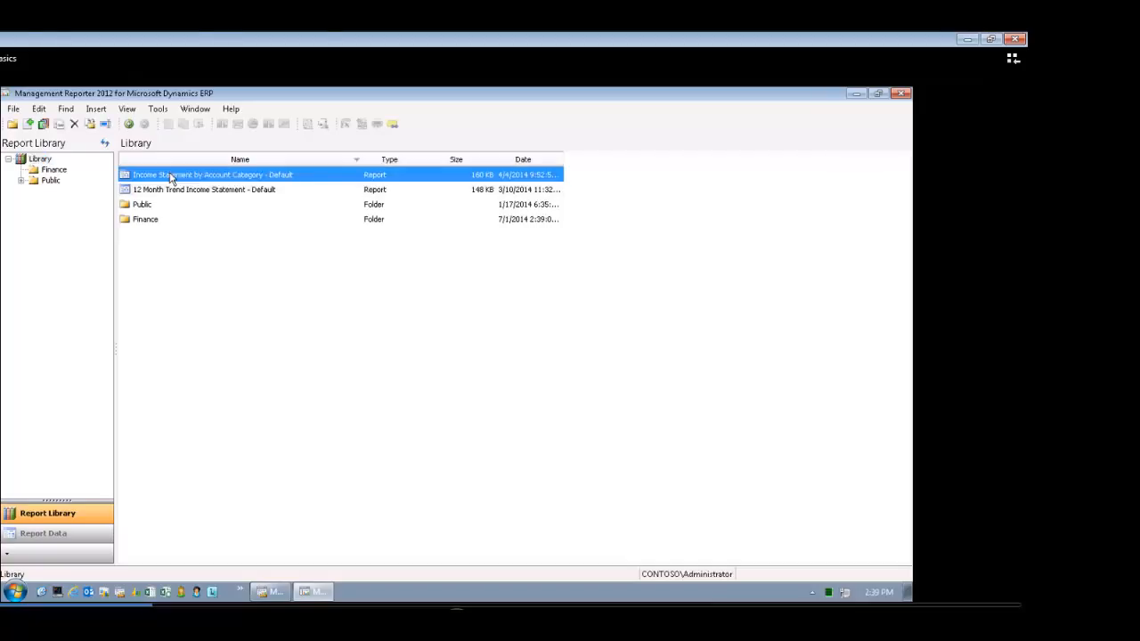
pyautogui.rightClick(171, 178)
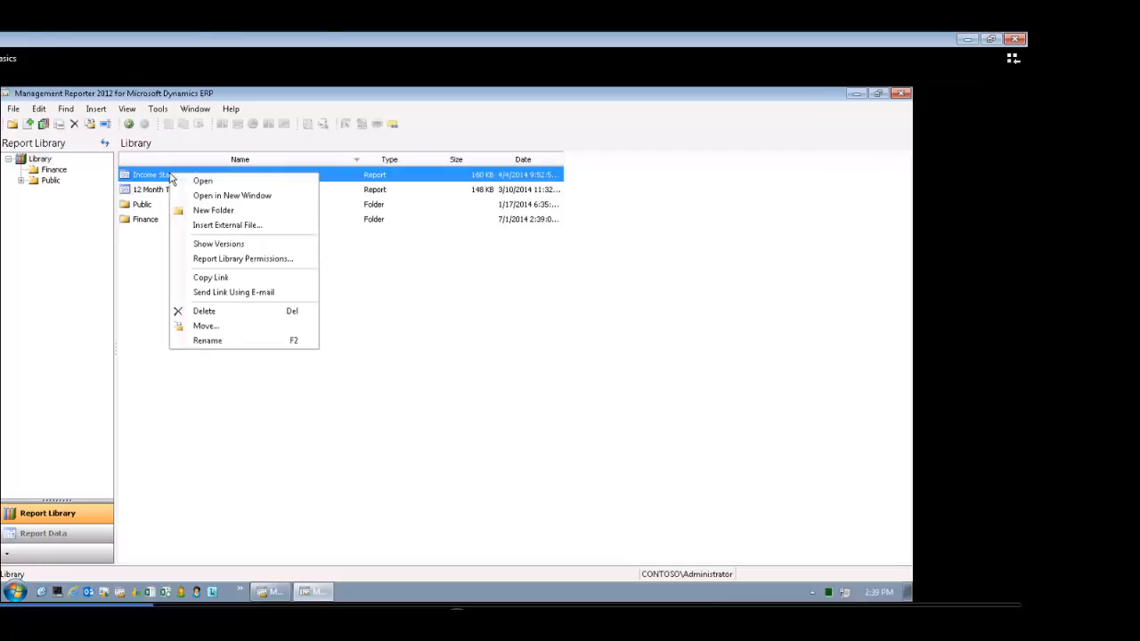
pyautogui.click(210, 244)
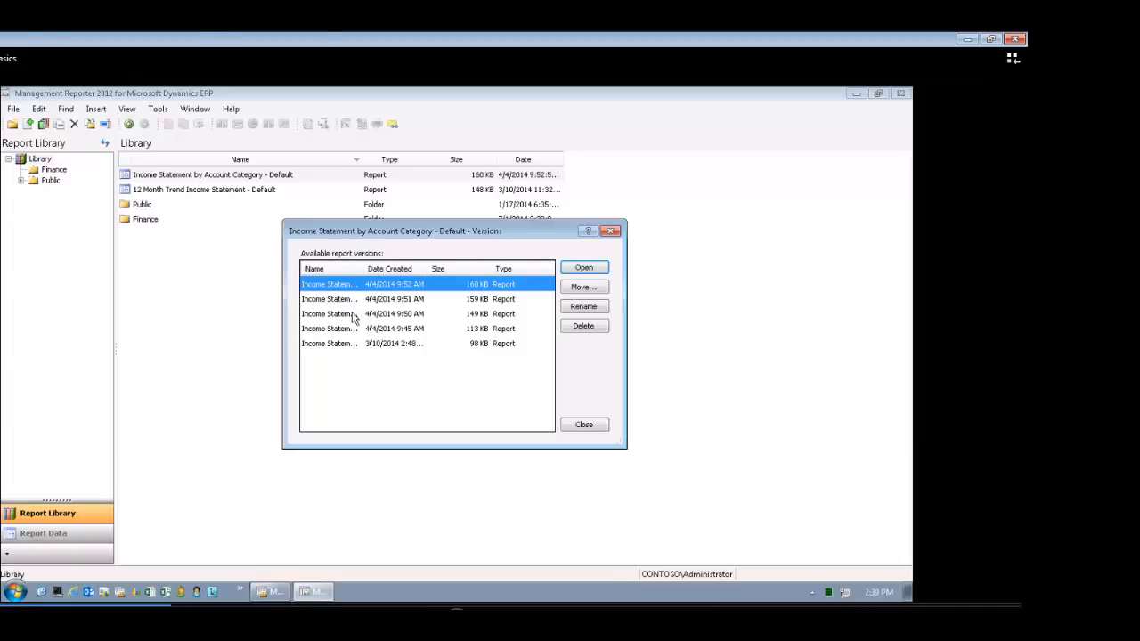
pyautogui.click(354, 318)
pyautogui.click(591, 267)
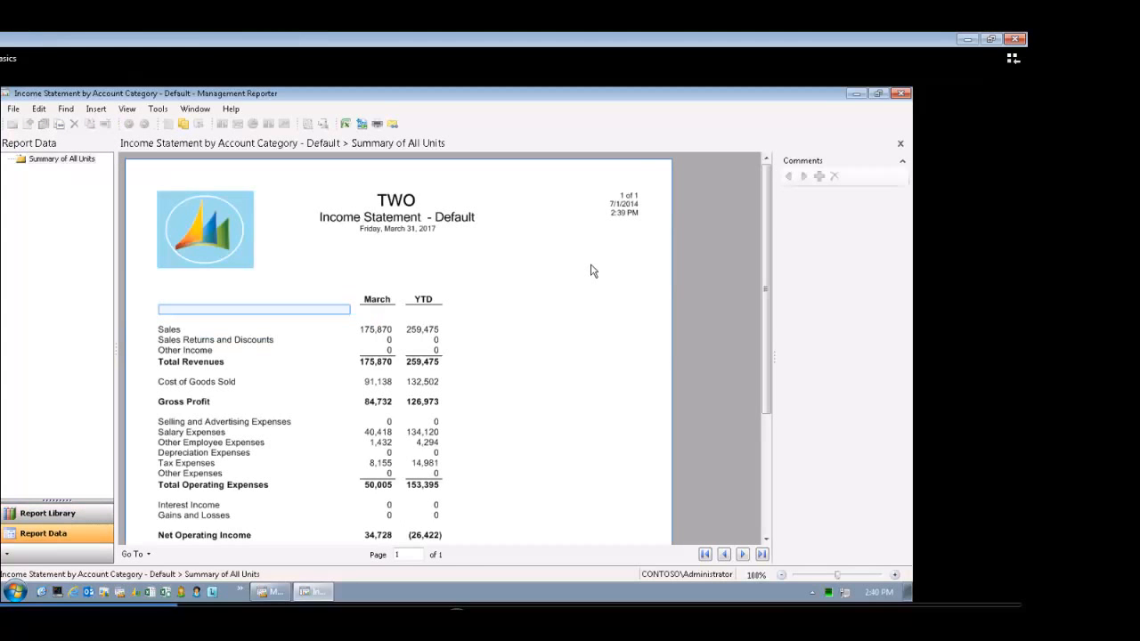
pyautogui.click(901, 145)
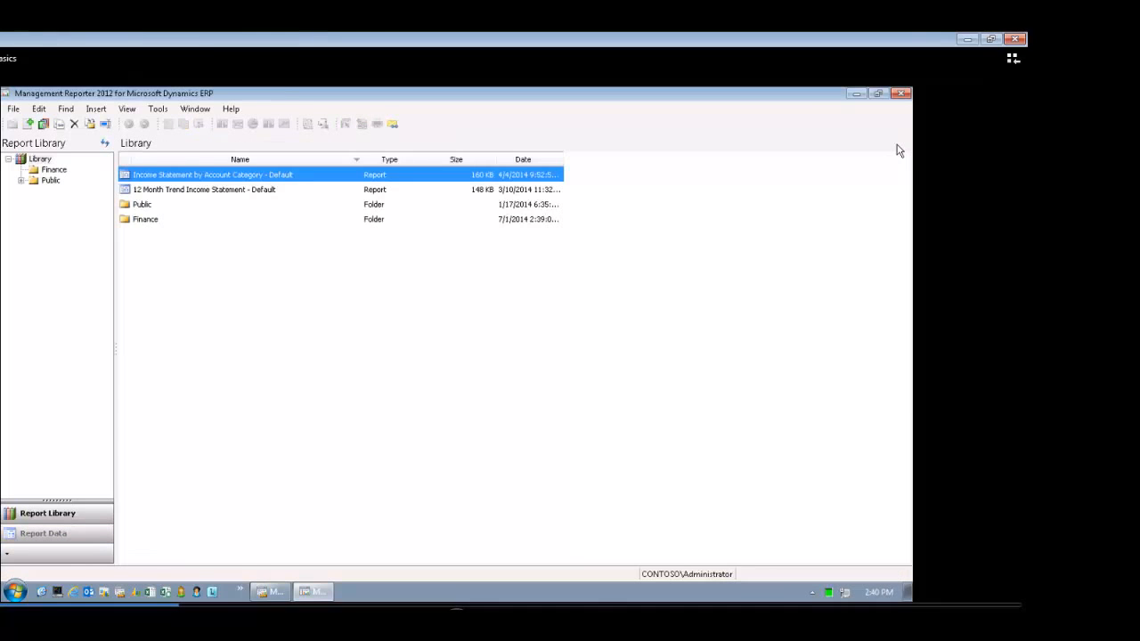
# - Move the 4/4/2014 9:51 AM version of Income Statement by Account Category - Default into the subfolder under Public > 2014
pyautogui.rightClick(164, 178)
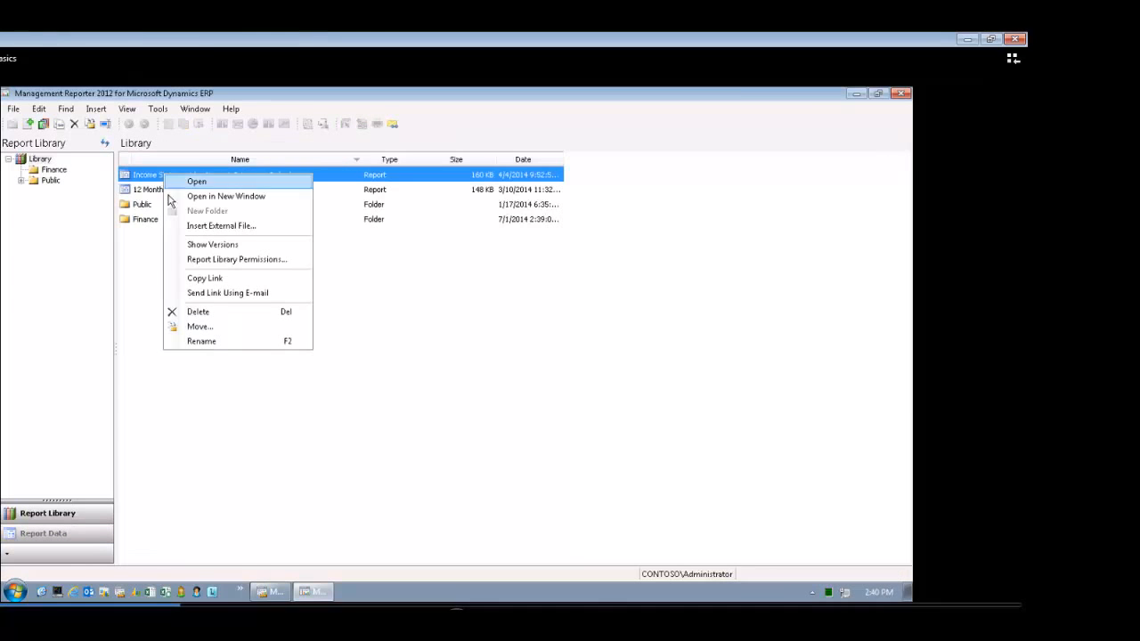
pyautogui.click(201, 244)
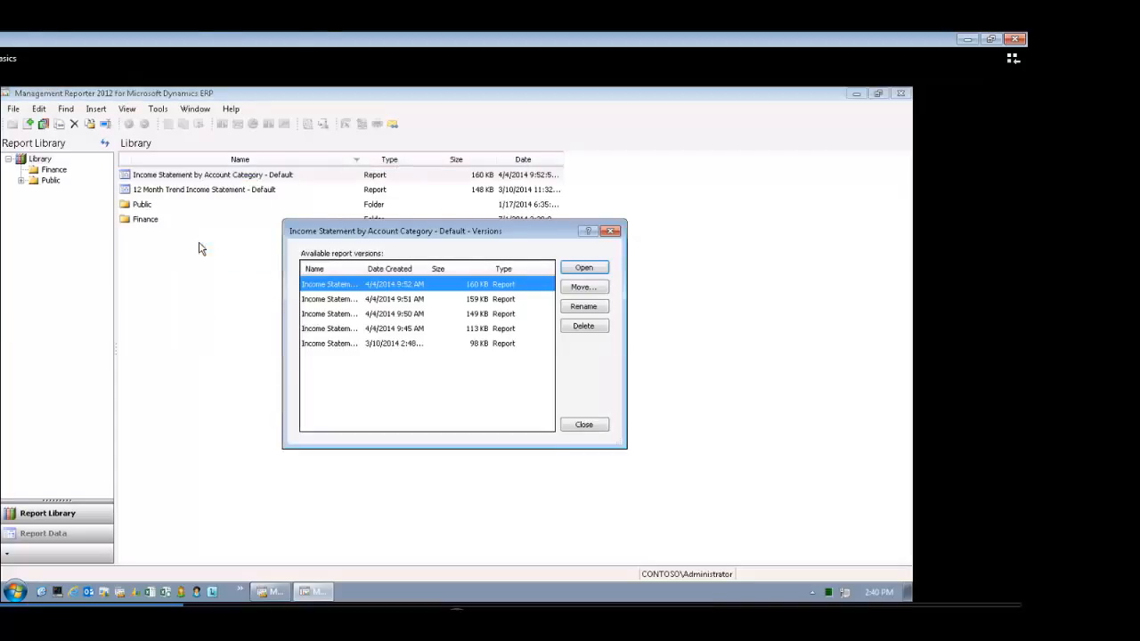
pyautogui.click(328, 301)
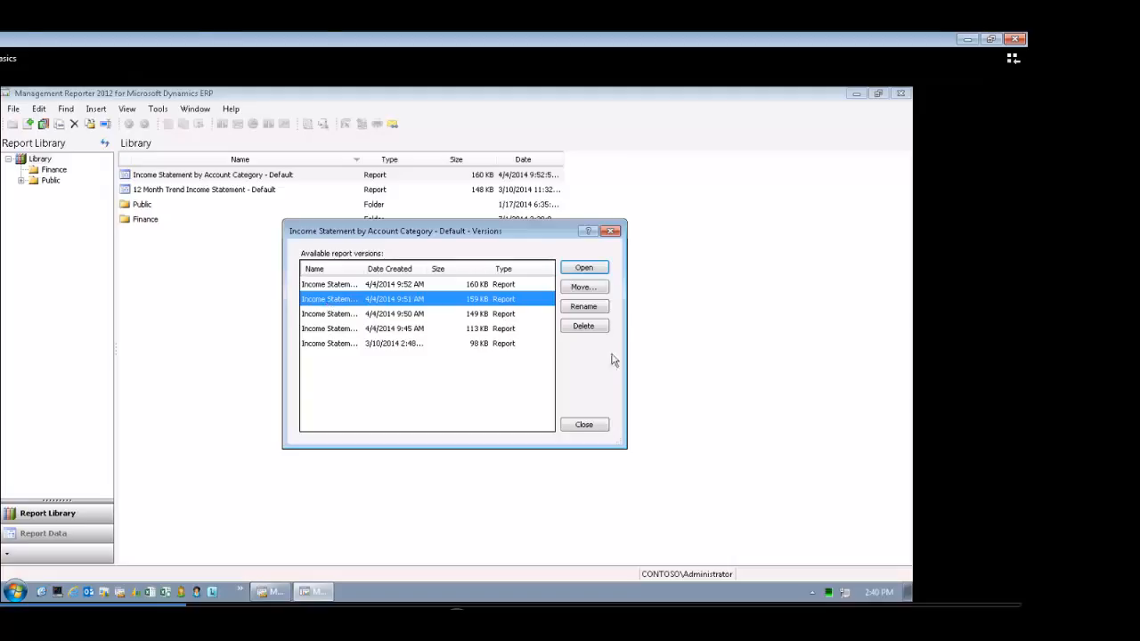
pyautogui.click(581, 288)
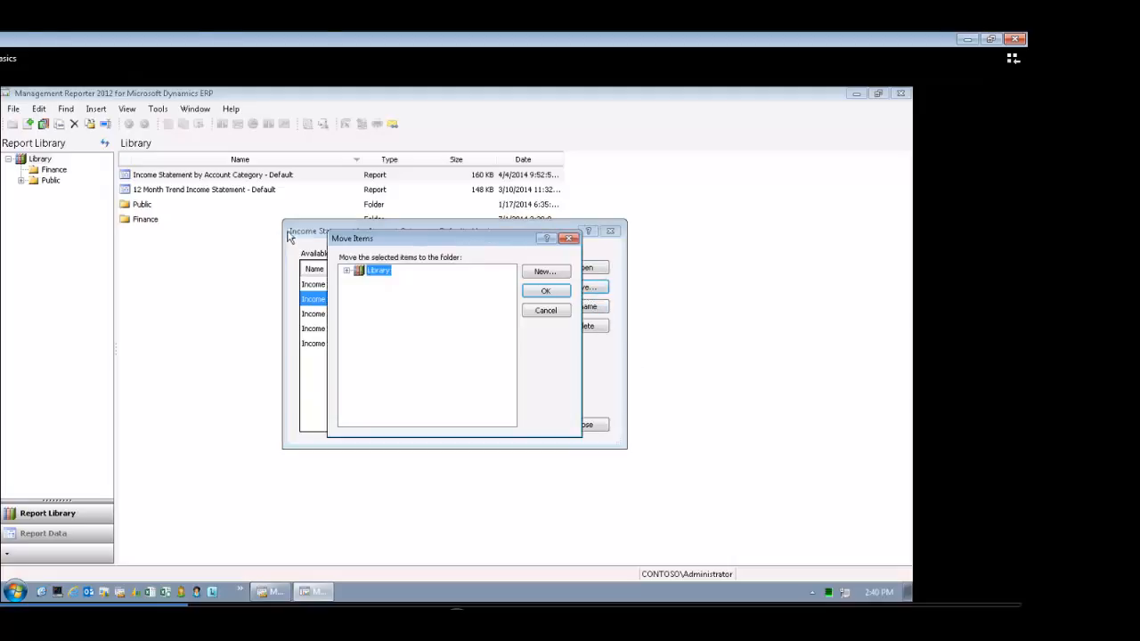
pyautogui.click(346, 272)
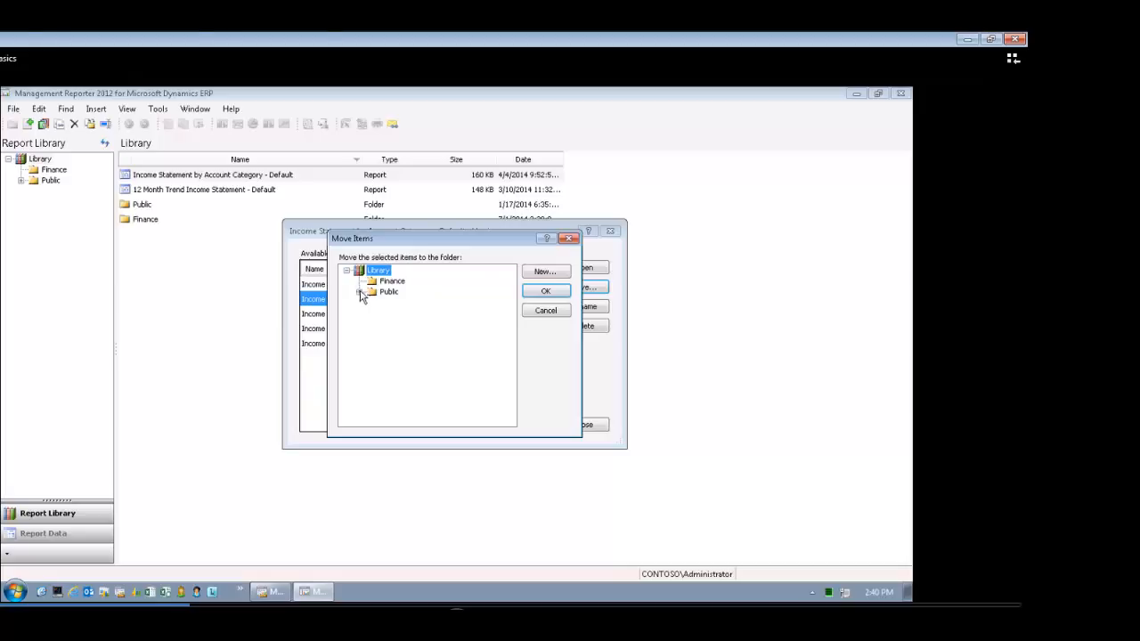
pyautogui.click(359, 292)
pyautogui.click(386, 304)
pyautogui.click(372, 302)
pyautogui.click(411, 315)
pyautogui.click(540, 291)
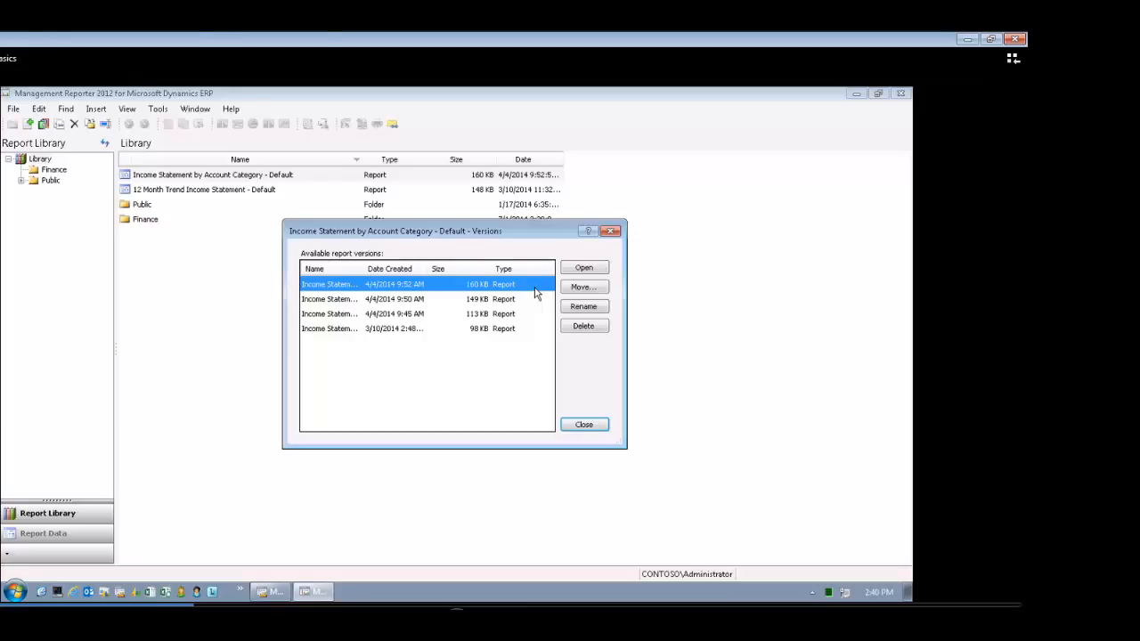
pyautogui.click(584, 425)
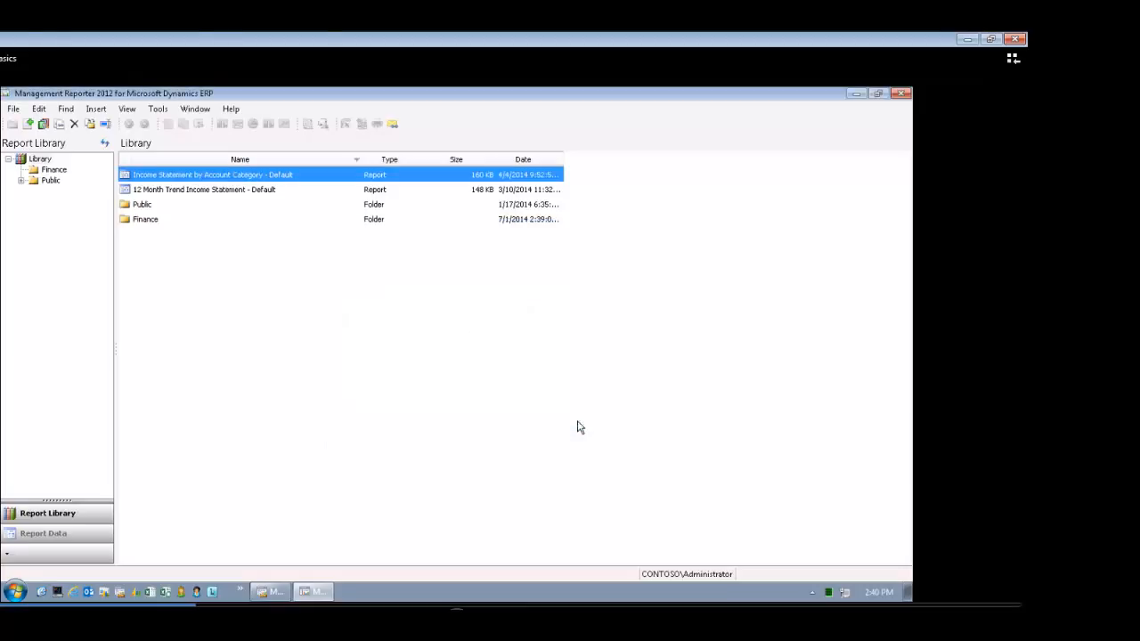
# - Open Income Statement by Account Category - Default and compare the Company 000 and Company 100 units with the Summary of All Units
pyautogui.rightClick(179, 174)
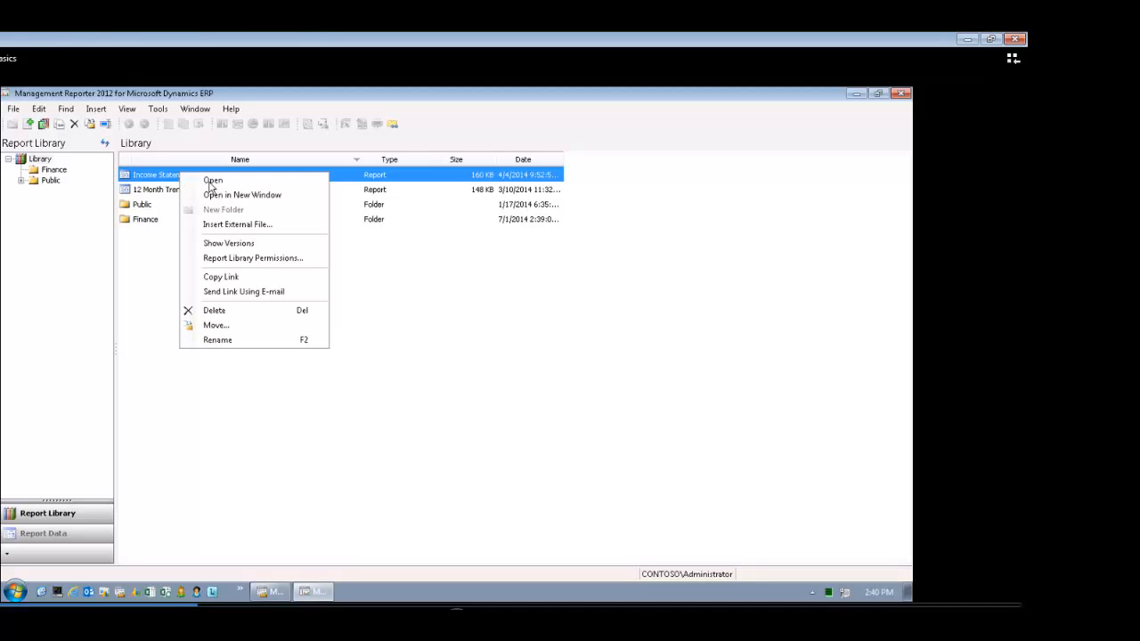
pyautogui.click(213, 180)
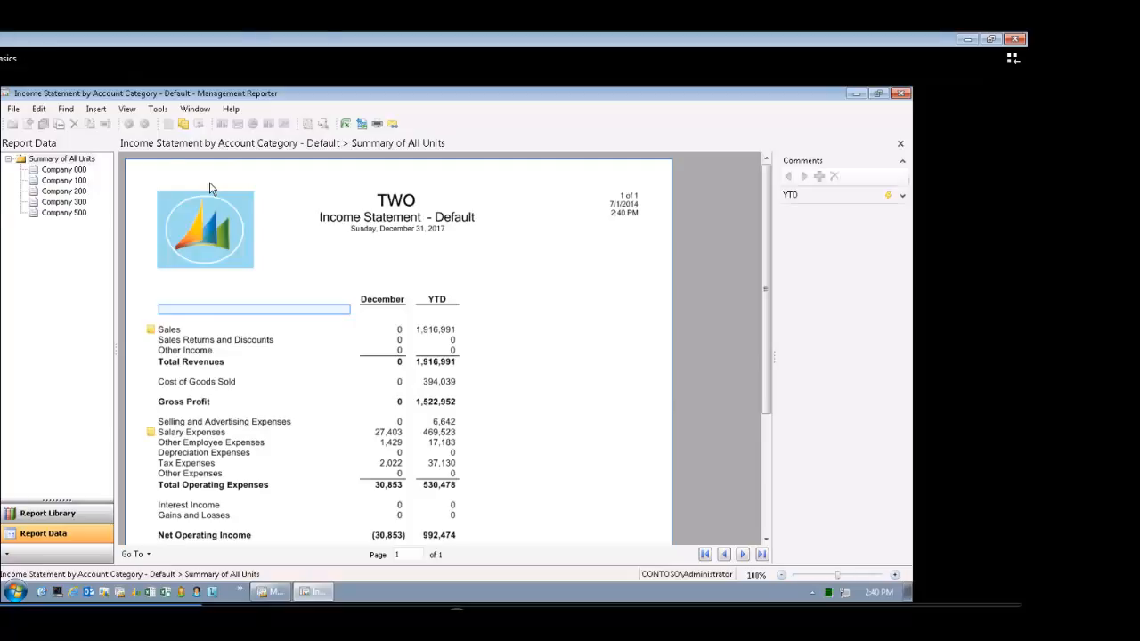
pyautogui.click(63, 171)
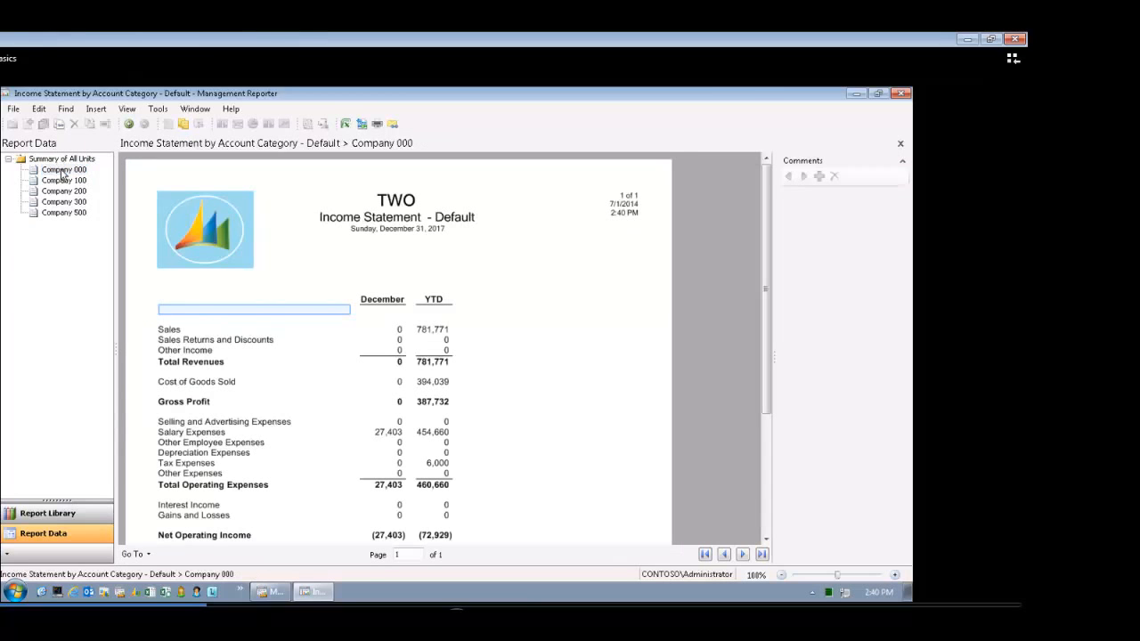
pyautogui.click(60, 181)
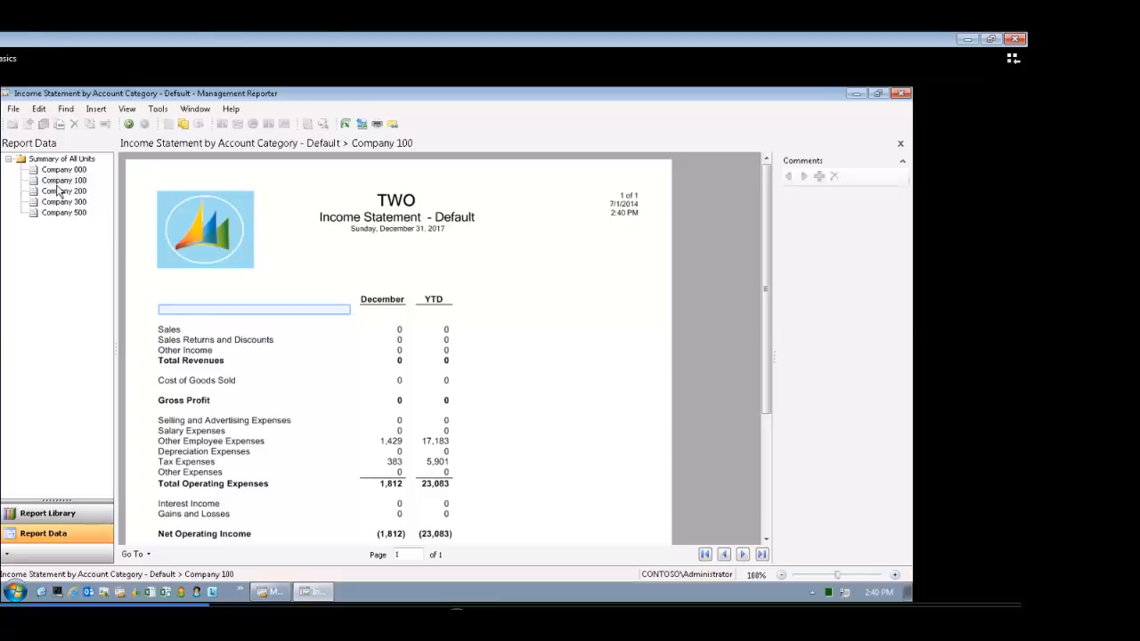
pyautogui.click(64, 160)
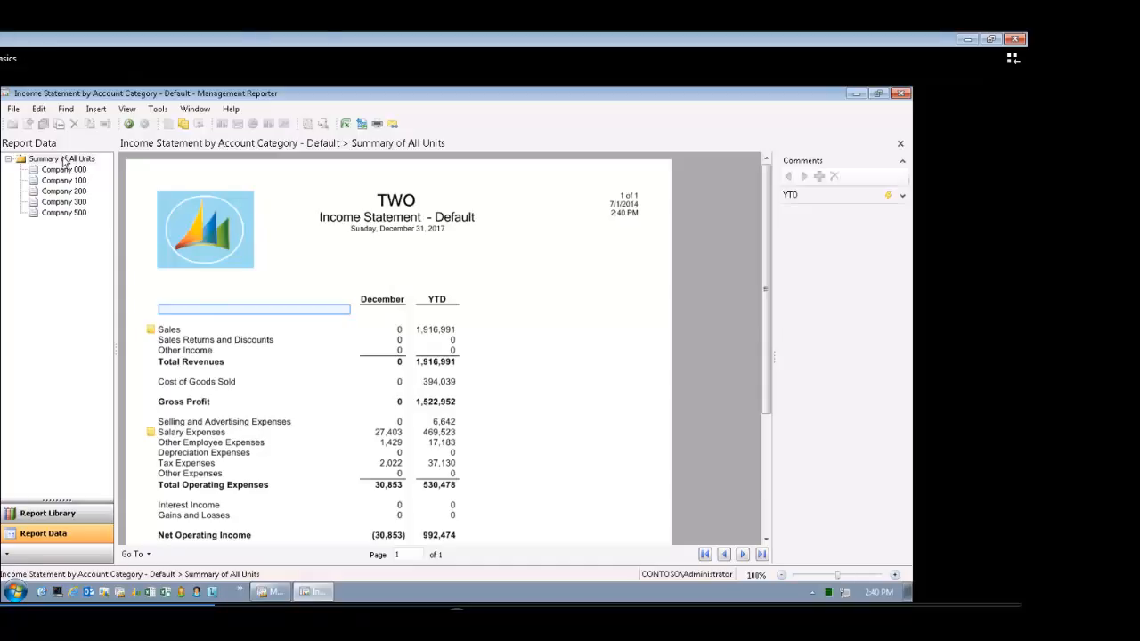
# - Read the Sales and Salary Expenses comments, and drill December Salary Expenses down to Company 000's Salaries and Wages transactions
pyautogui.click(174, 333)
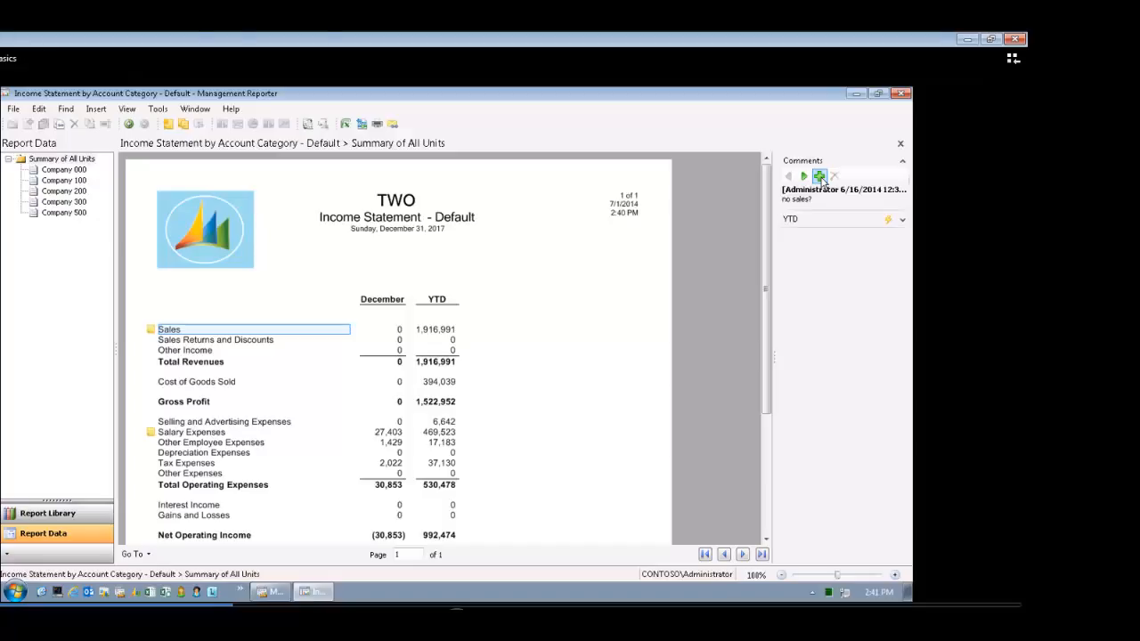
pyautogui.click(183, 434)
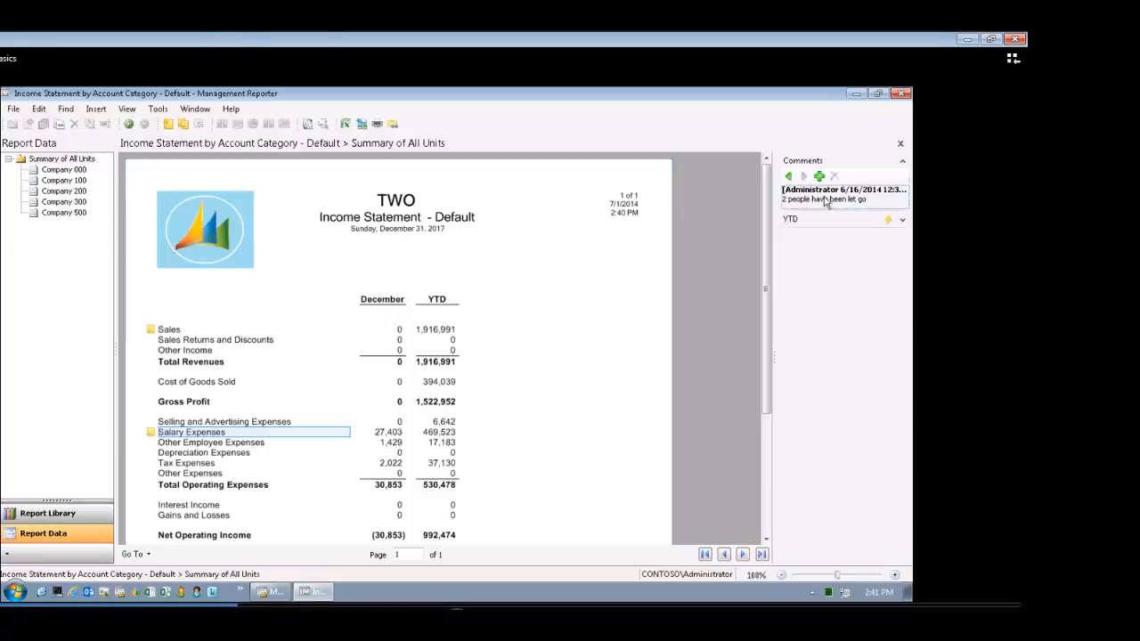
pyautogui.doubleClick(389, 433)
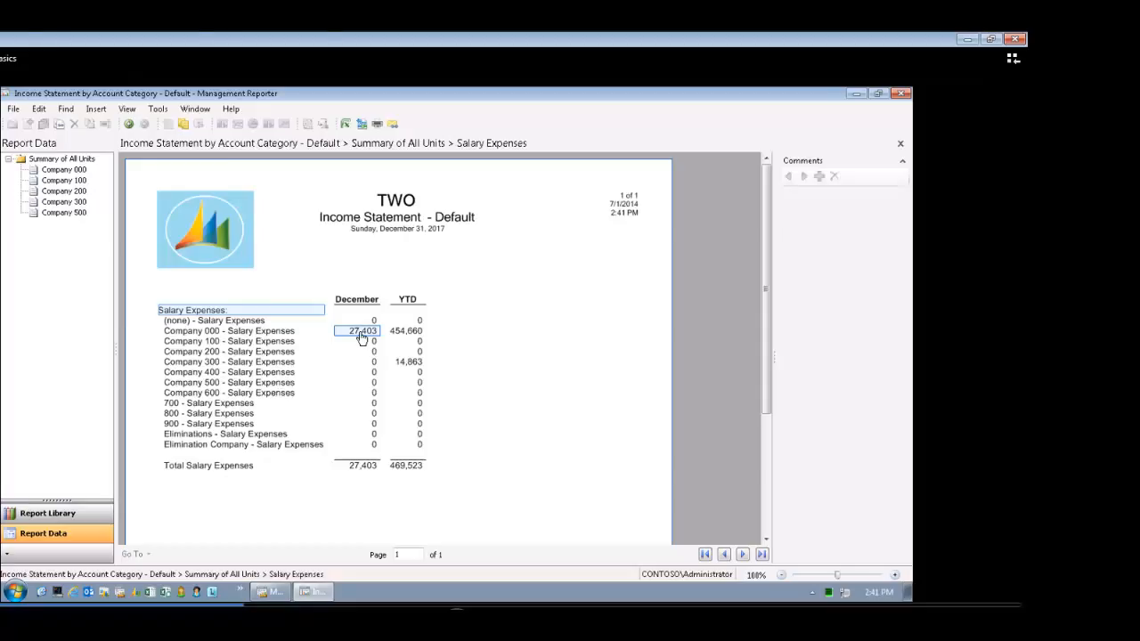
pyautogui.doubleClick(360, 333)
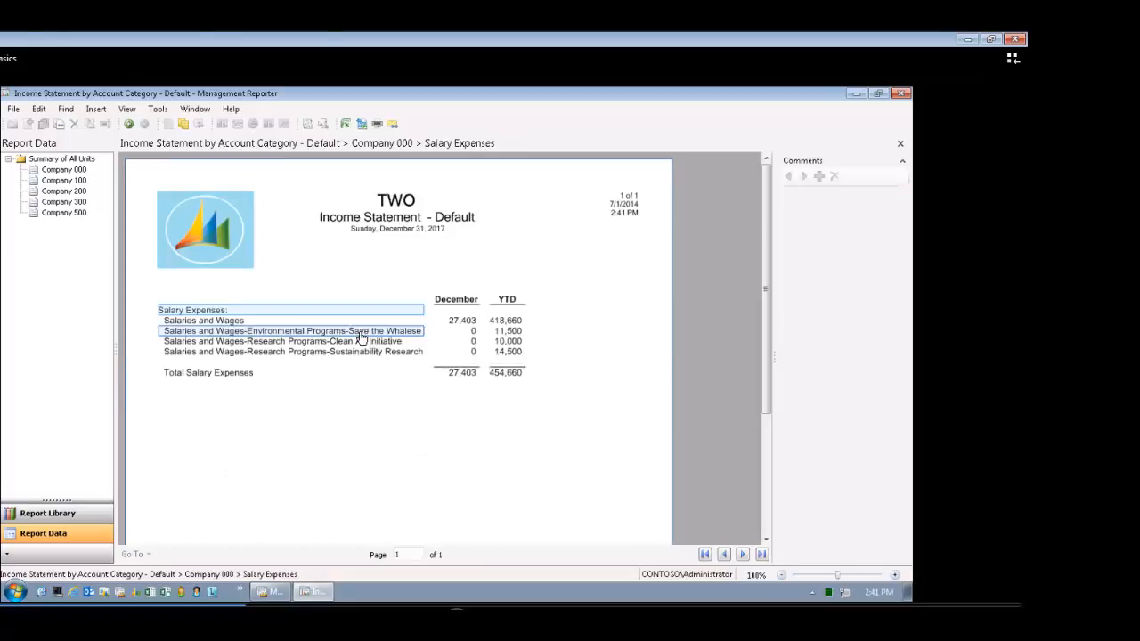
pyautogui.doubleClick(449, 328)
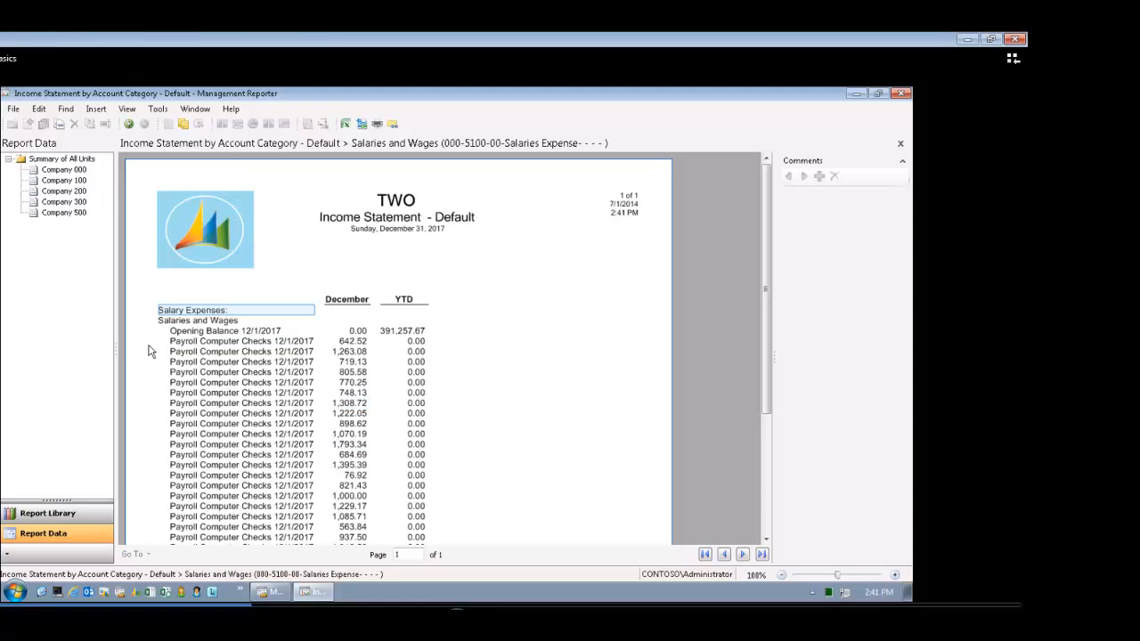
pyautogui.click(899, 143)
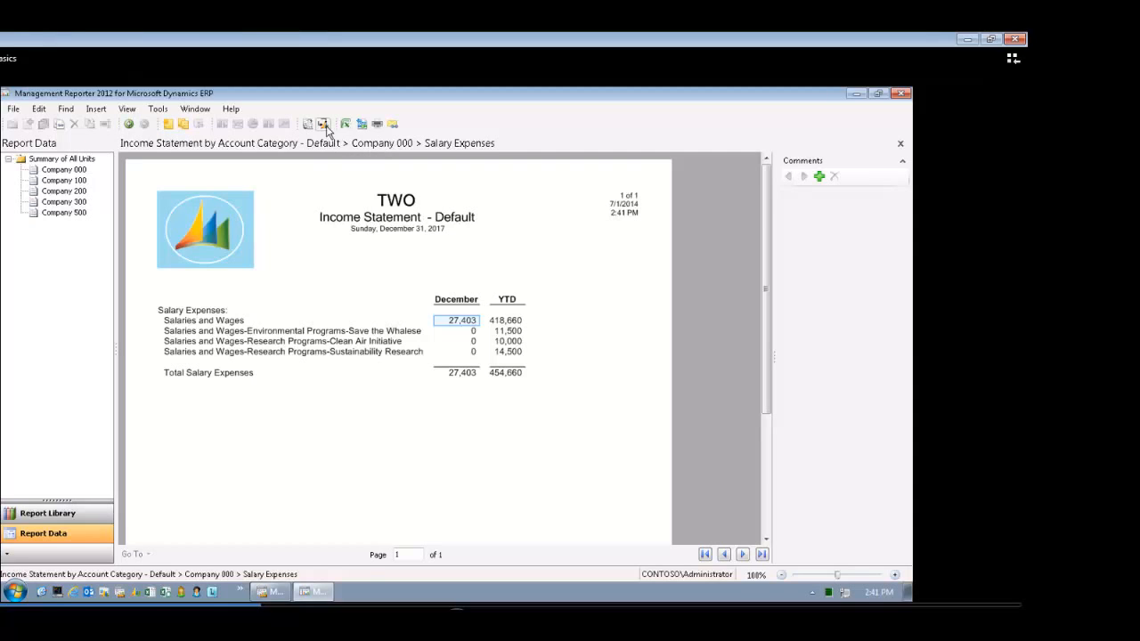
# - Create a pie chart from the whole YTD column of the Summary of All Units report
pyautogui.click(86, 160)
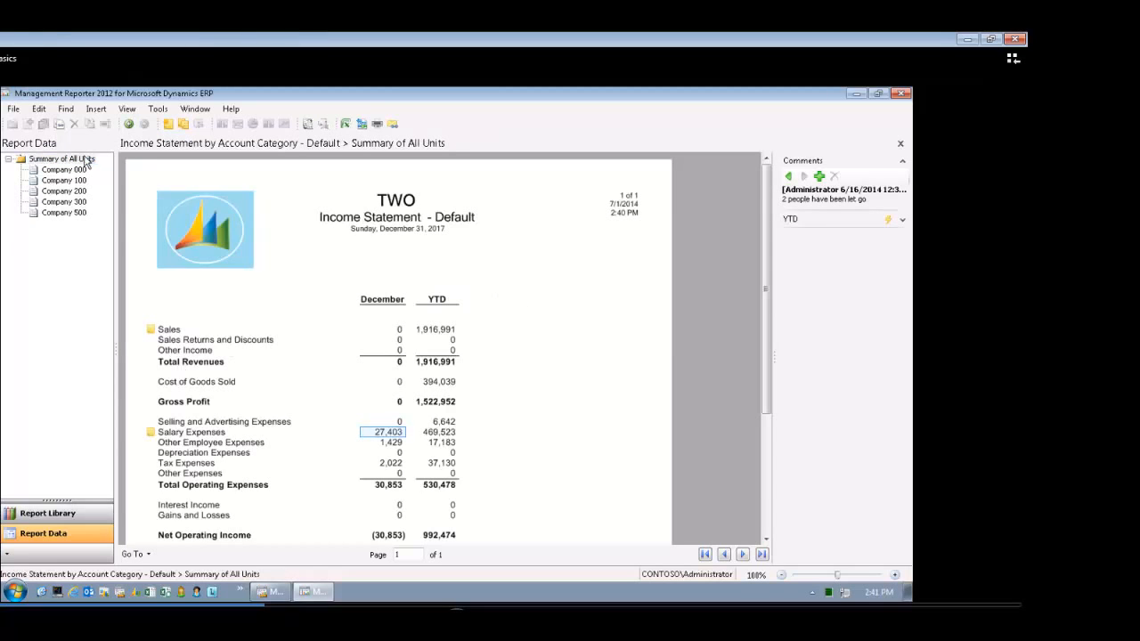
pyautogui.click(433, 335)
pyautogui.rightClick(431, 331)
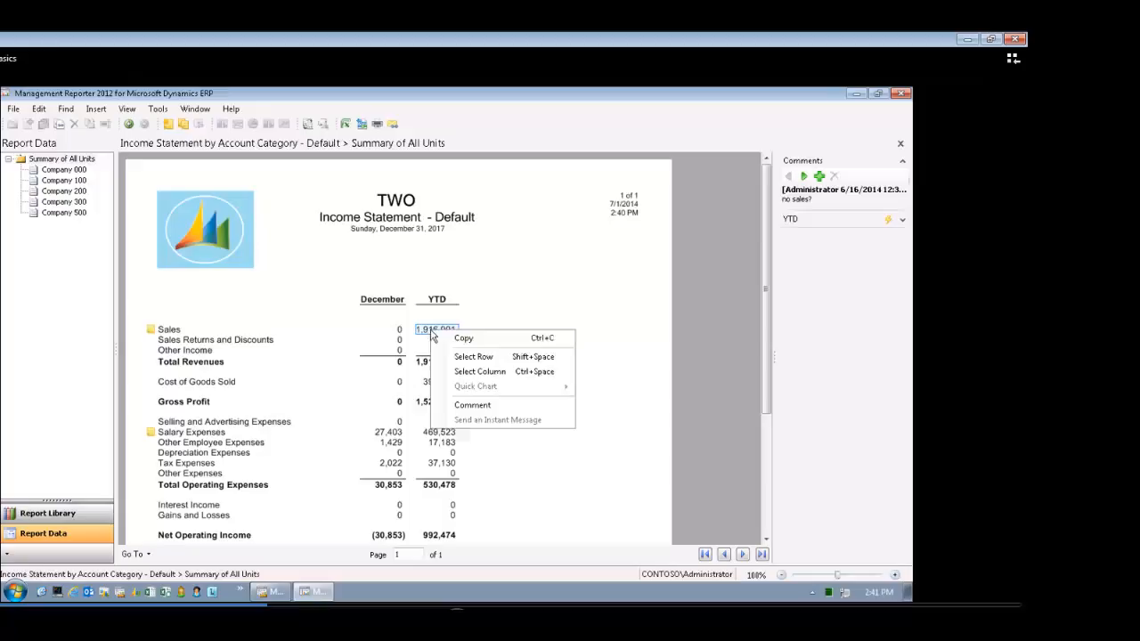
pyautogui.click(471, 372)
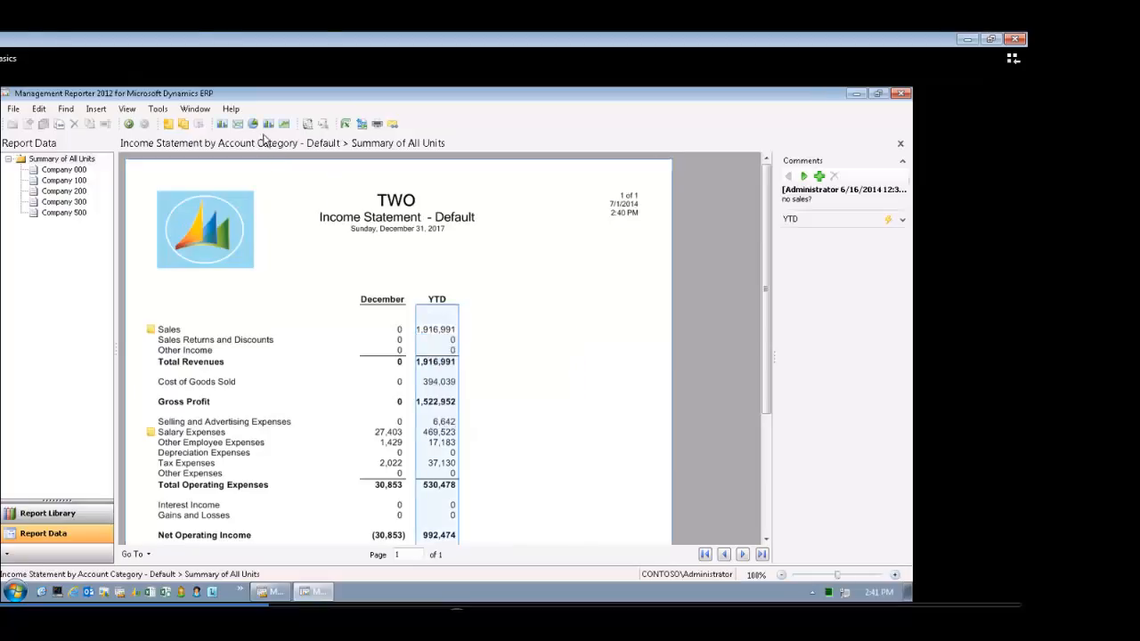
pyautogui.click(257, 127)
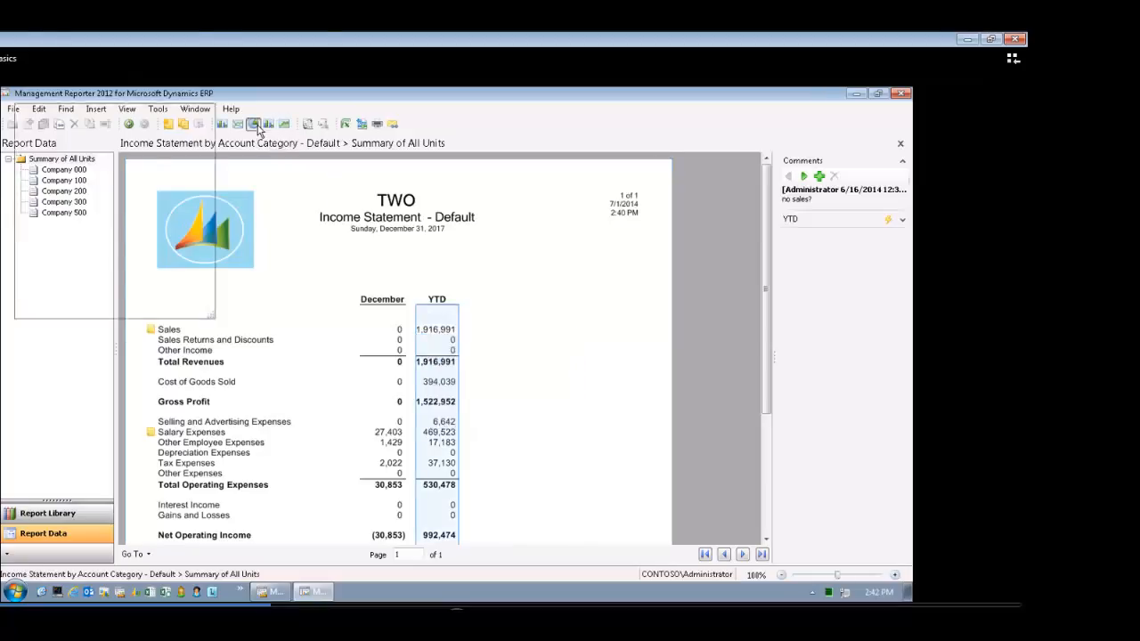
# - Move the YTD pie chart below the Comments pane and review the Microsoft Excel export options, cancelling the export
pyautogui.moveTo(138, 114); pyautogui.dragTo(893, 274)
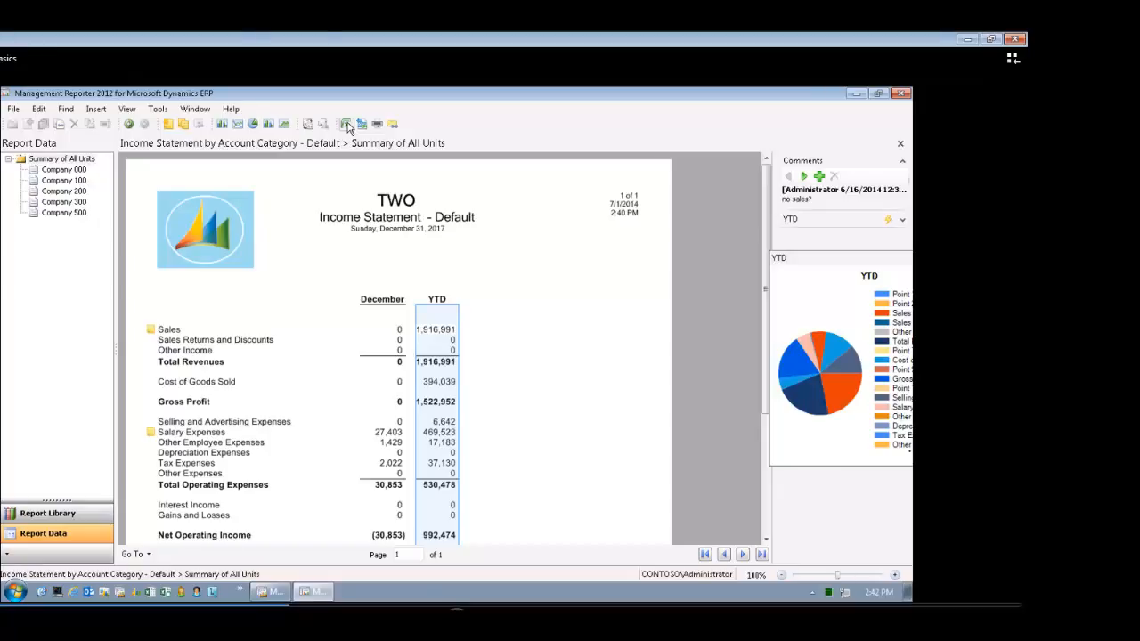
pyautogui.click(346, 125)
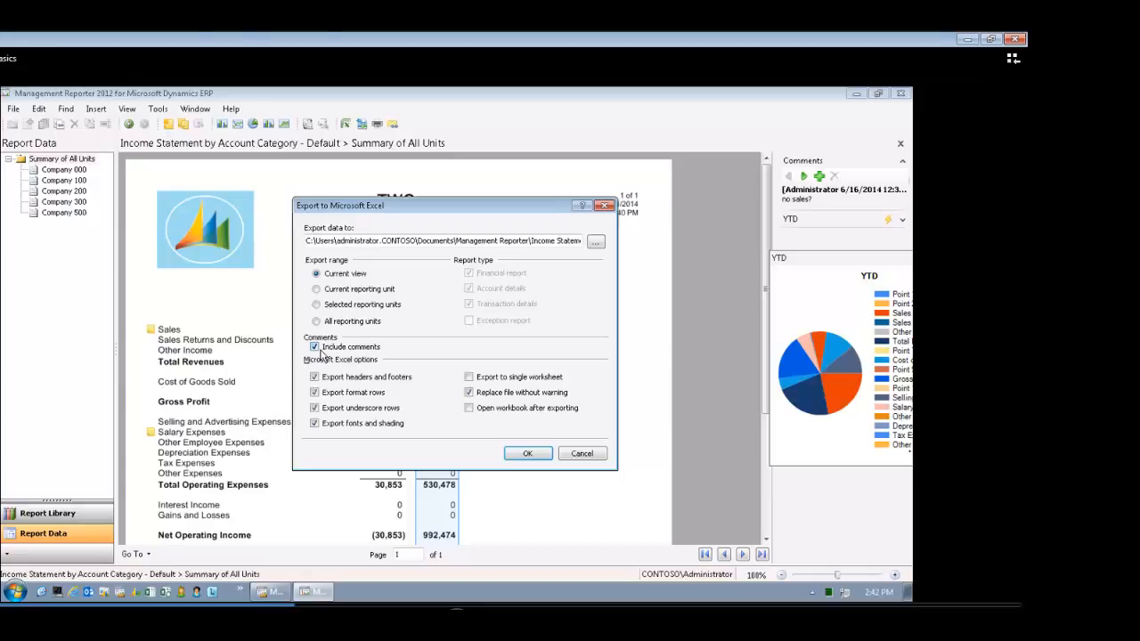
pyautogui.click(581, 454)
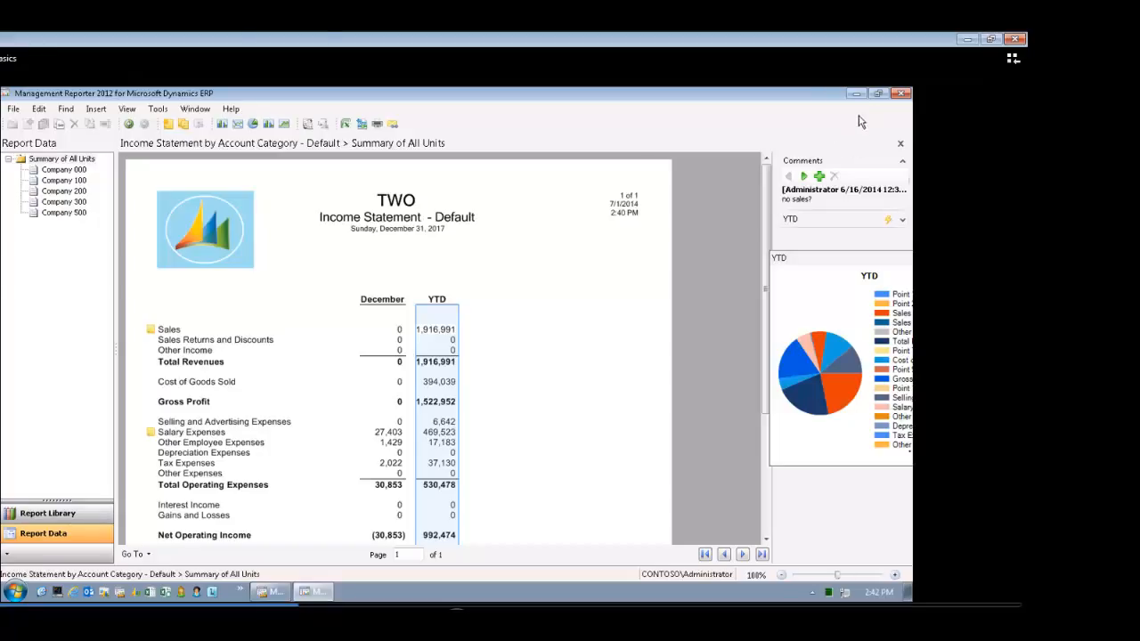
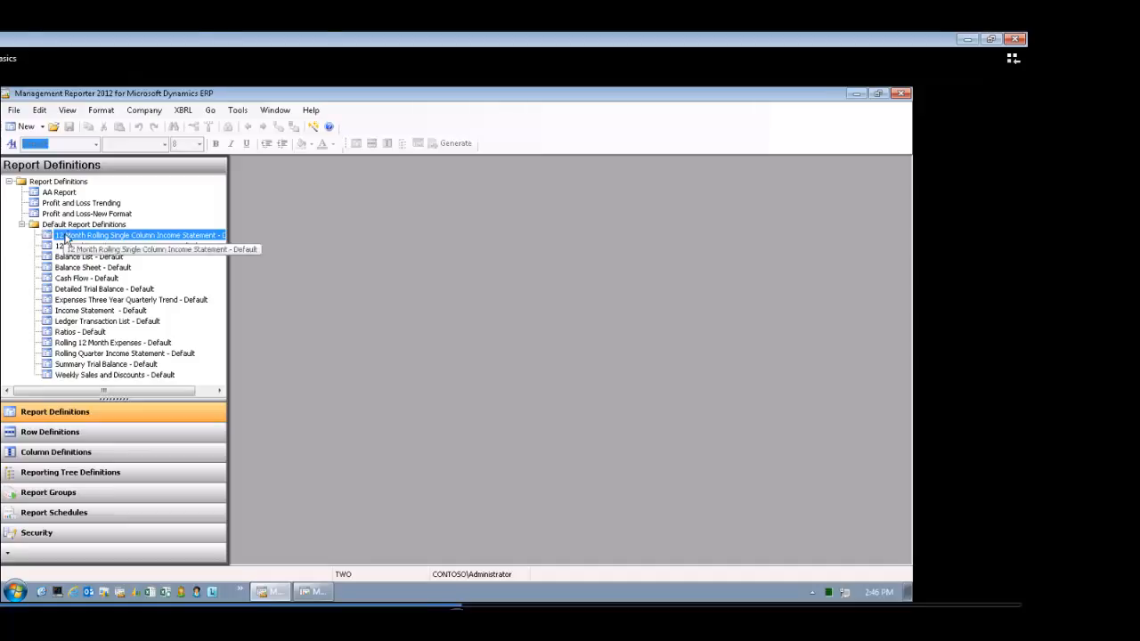
# - Open the 12 Month Rolling Single Column Income Statement - Default report definition and its Summary Income Statement - Default row definition
pyautogui.rightClick(147, 236)
pyautogui.click(179, 239)
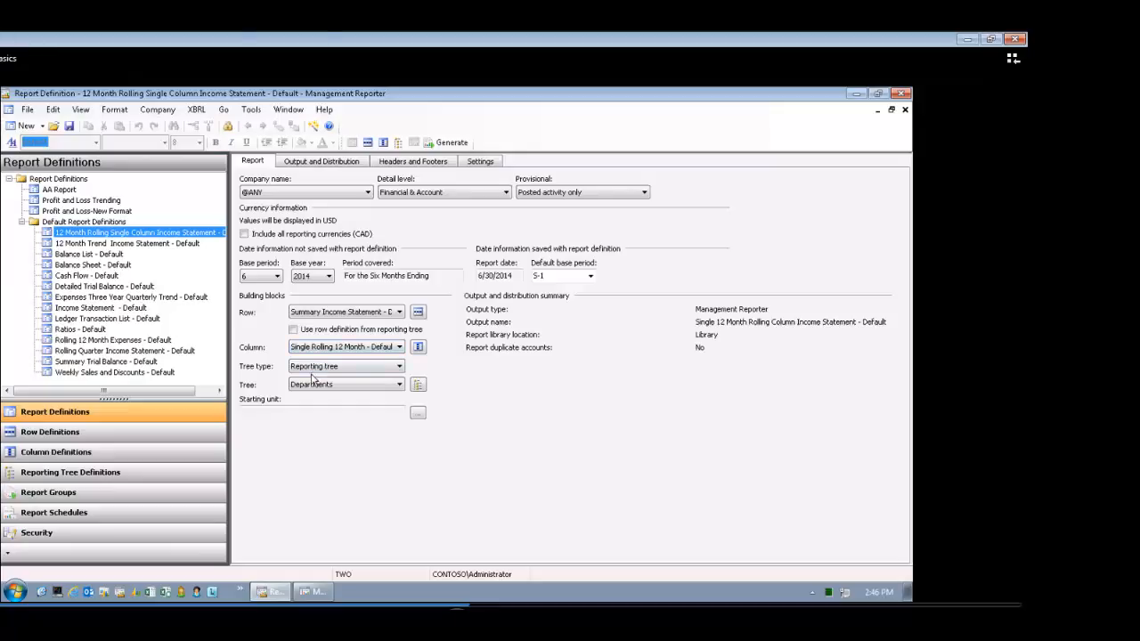
pyautogui.click(417, 314)
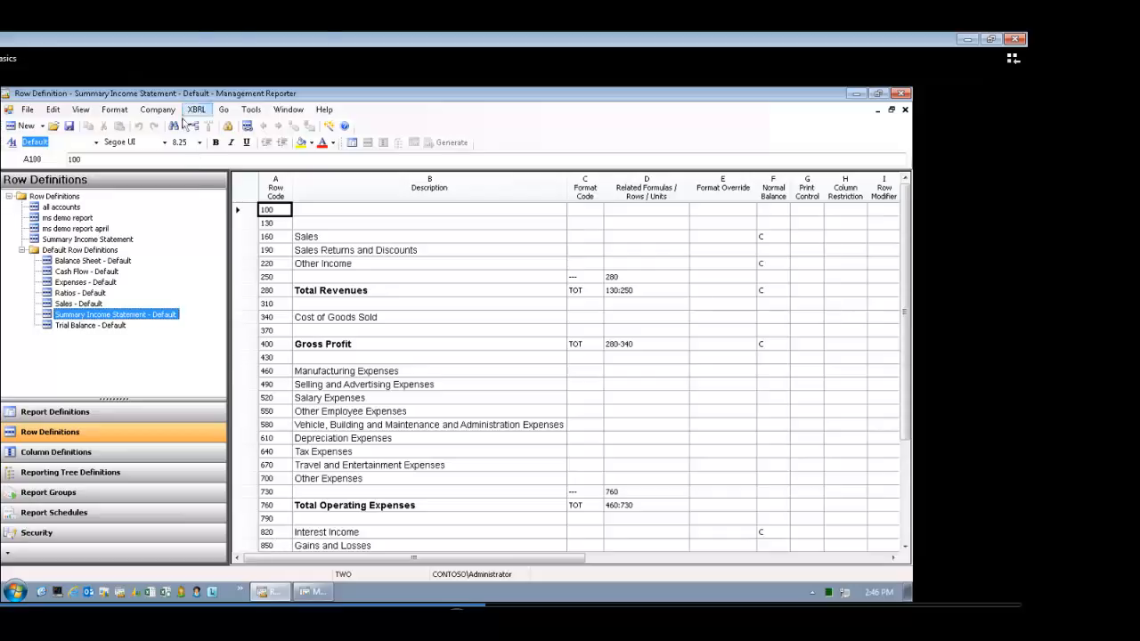
# - Examine the row definition's editing commands and its Sales, Other Income and Total Revenues rows
pyautogui.click(55, 110)
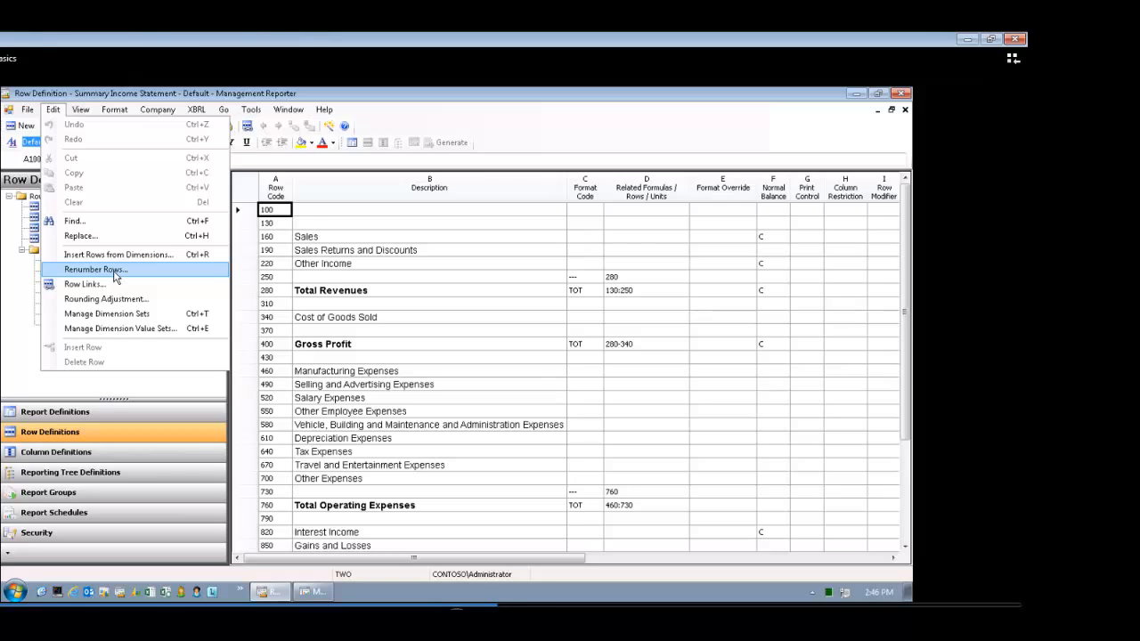
pyautogui.click(317, 266)
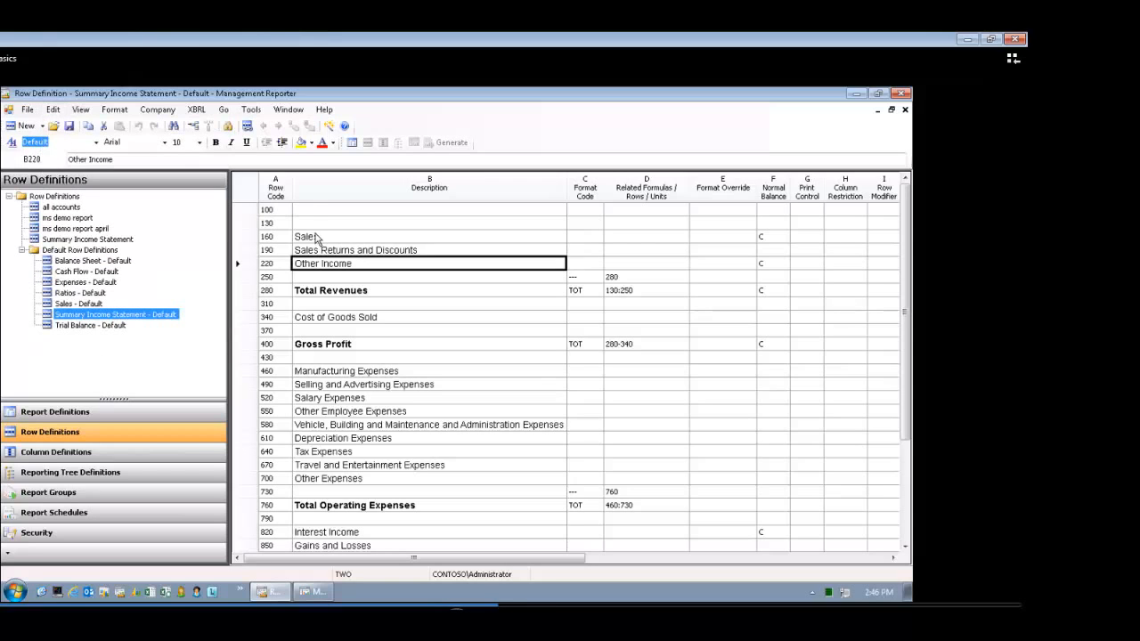
pyautogui.click(587, 224)
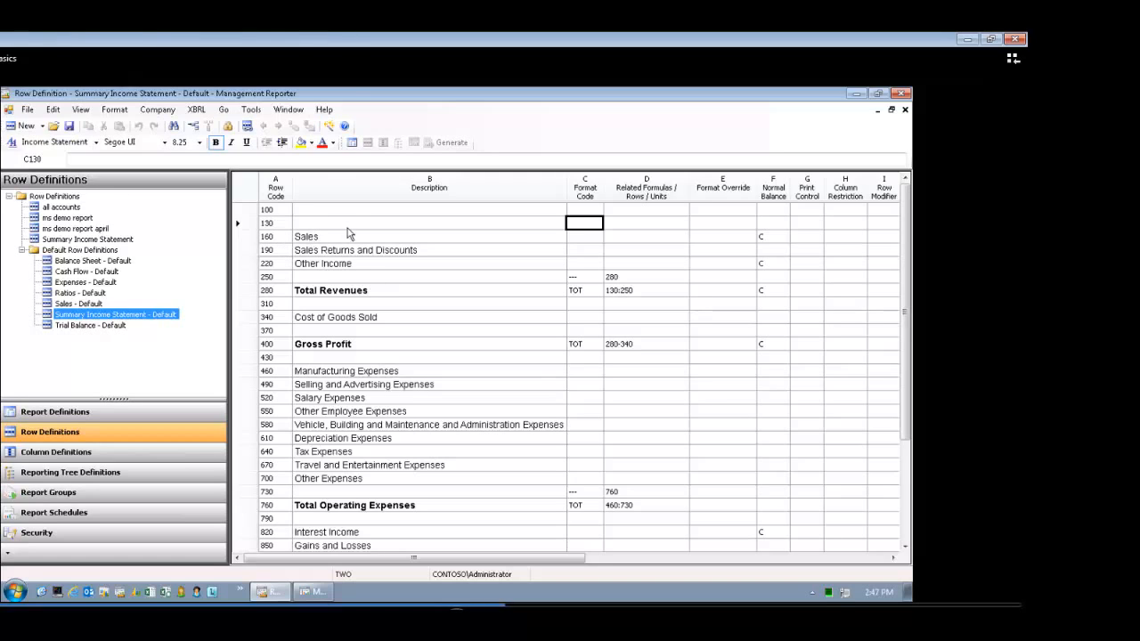
pyautogui.click(323, 293)
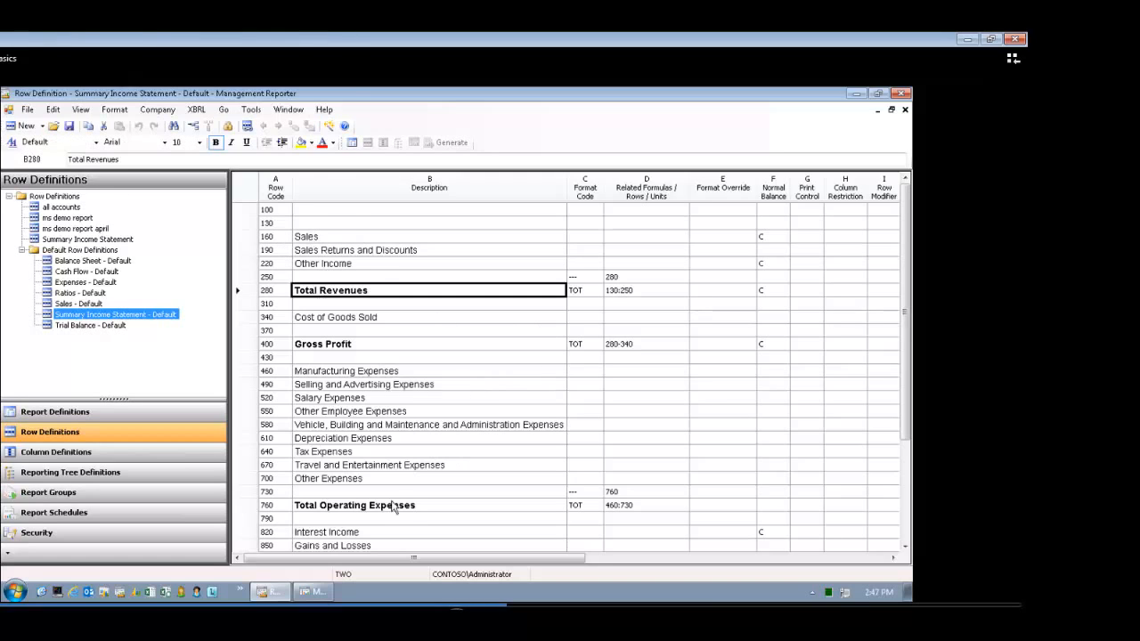
pyautogui.click(347, 236)
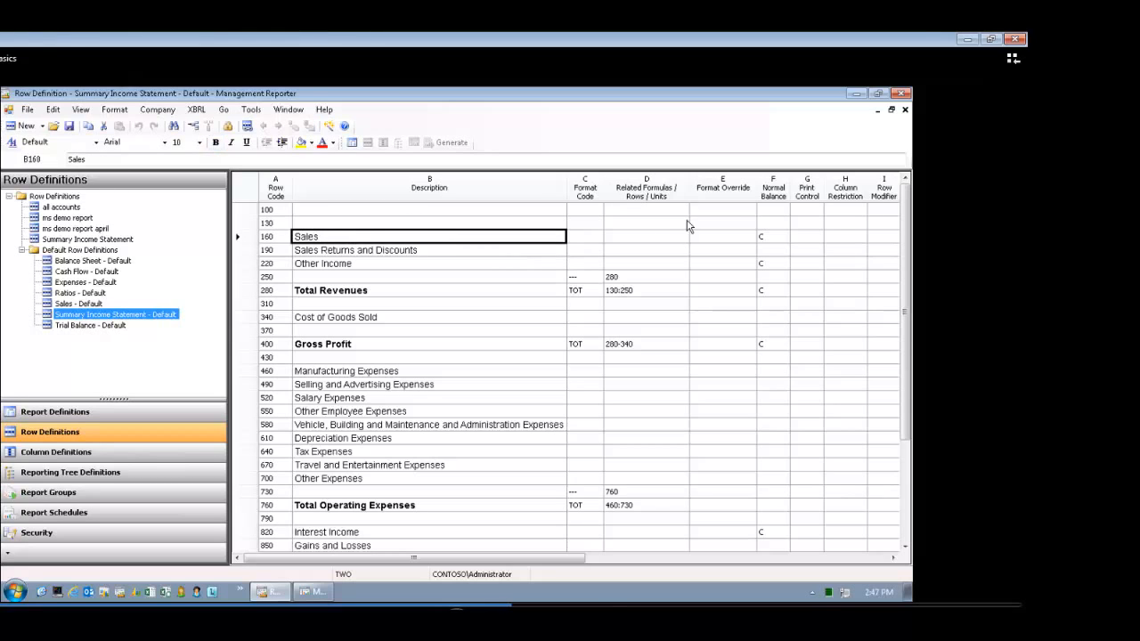
# - Narrow the Related Formulas and Description columns and examine the Sales row's Microsoft Dynamics GP dimensions, including its account category
pyautogui.moveTo(687, 194); pyautogui.dragTo(656, 194)
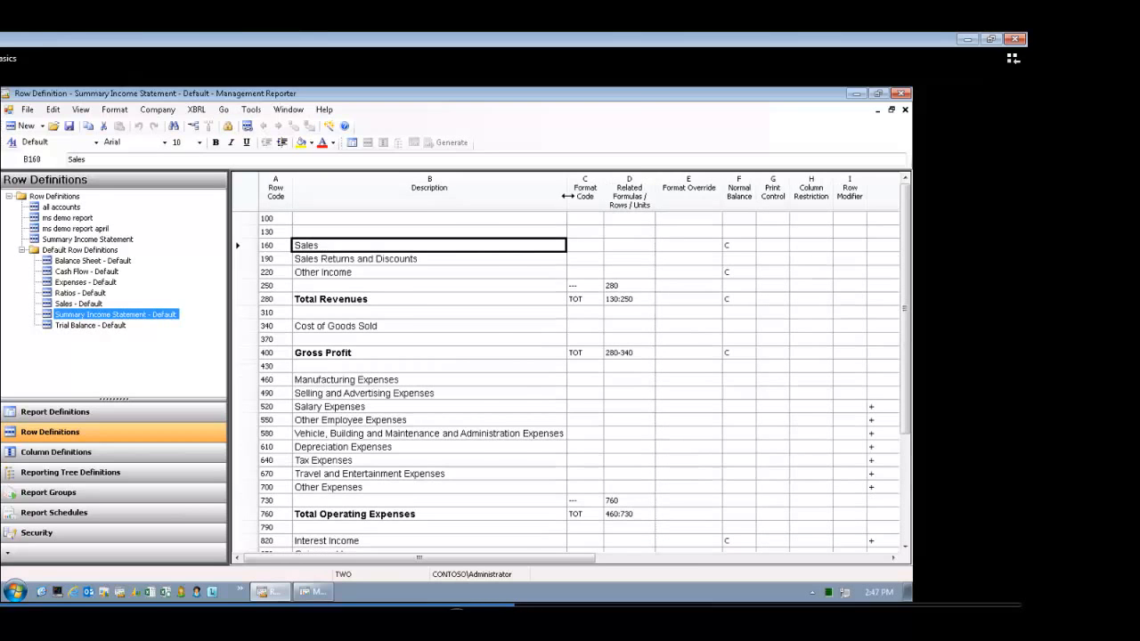
pyautogui.moveTo(566, 194); pyautogui.dragTo(483, 194)
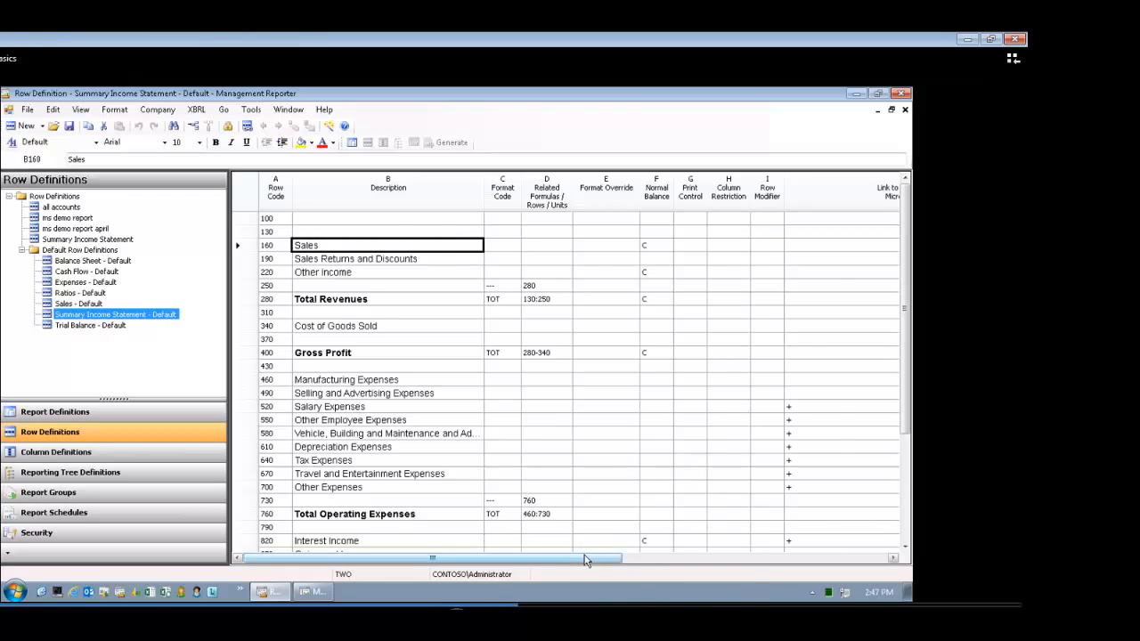
pyautogui.moveTo(585, 559); pyautogui.dragTo(813, 568)
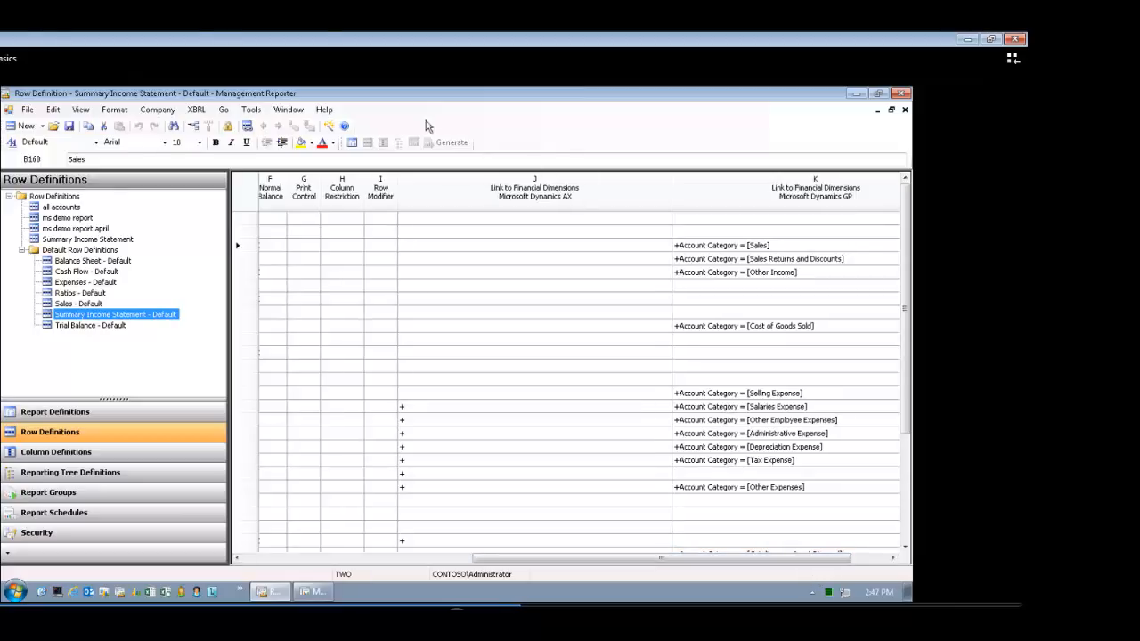
pyautogui.doubleClick(724, 249)
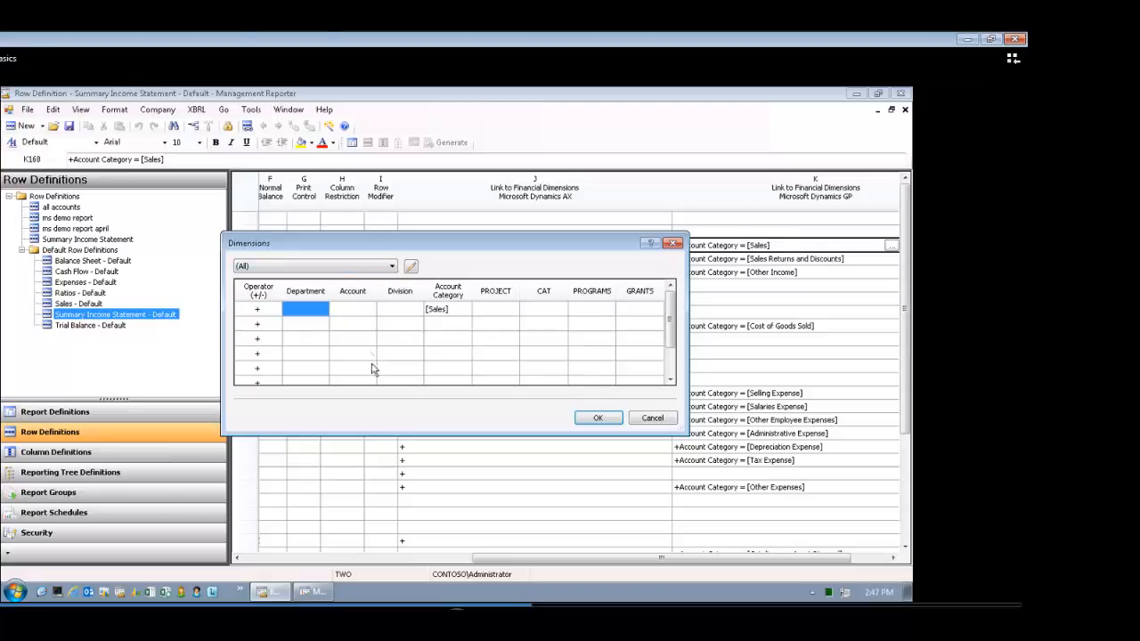
pyautogui.click(459, 311)
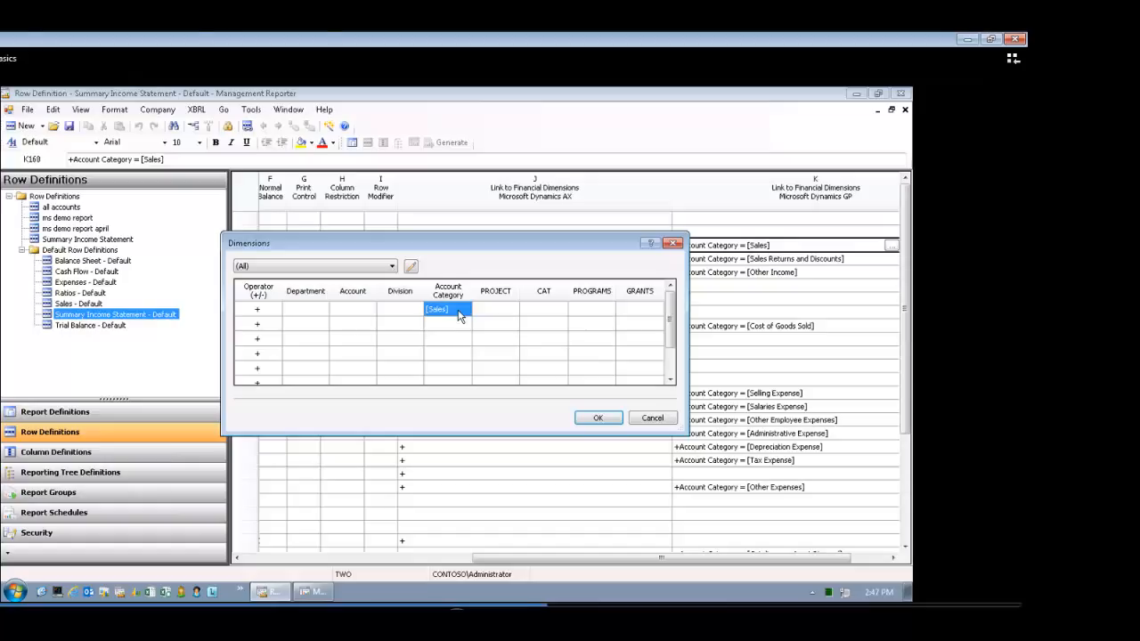
# - Browse the individual accounts selectable for the Sales row's Account dimension, then close the Dimensions dialog
pyautogui.doubleClick(355, 311)
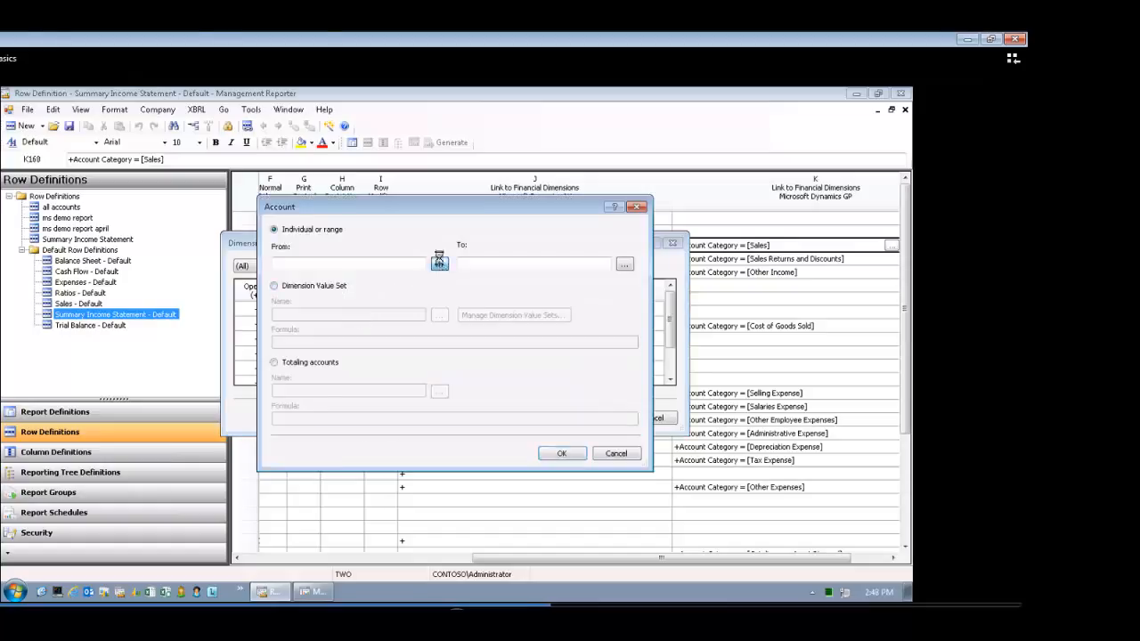
pyautogui.click(439, 264)
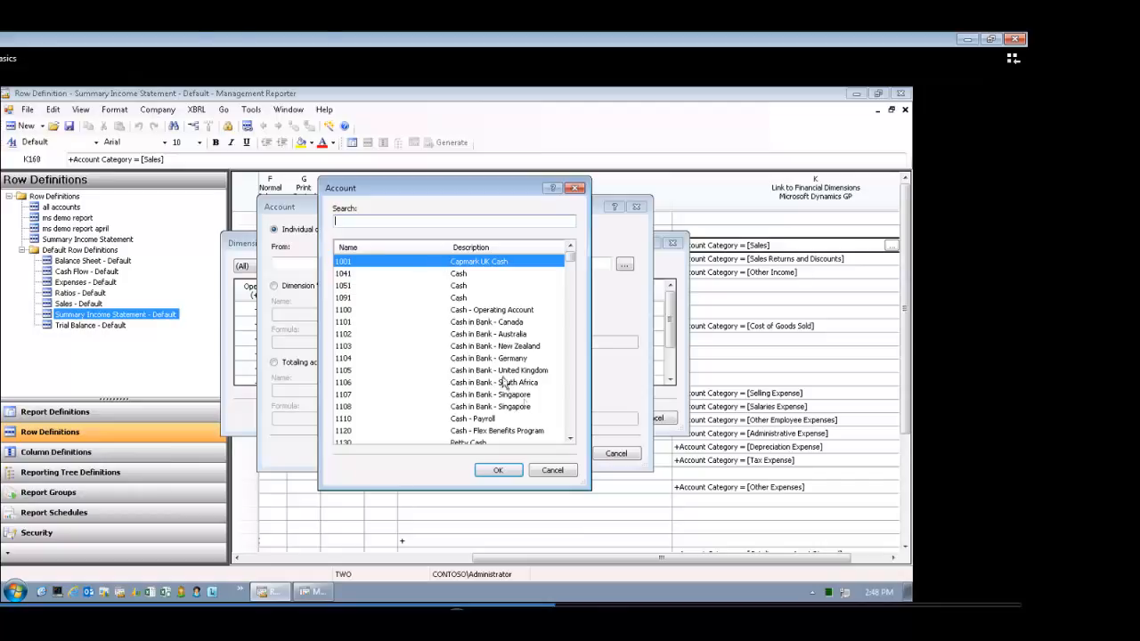
pyautogui.click(549, 471)
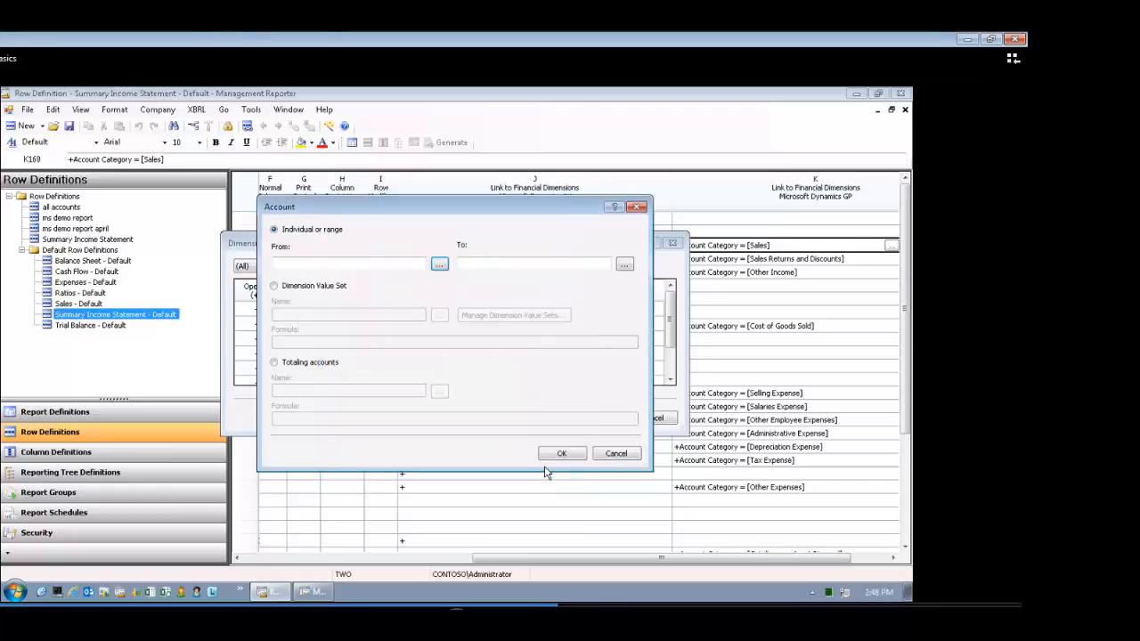
pyautogui.click(614, 454)
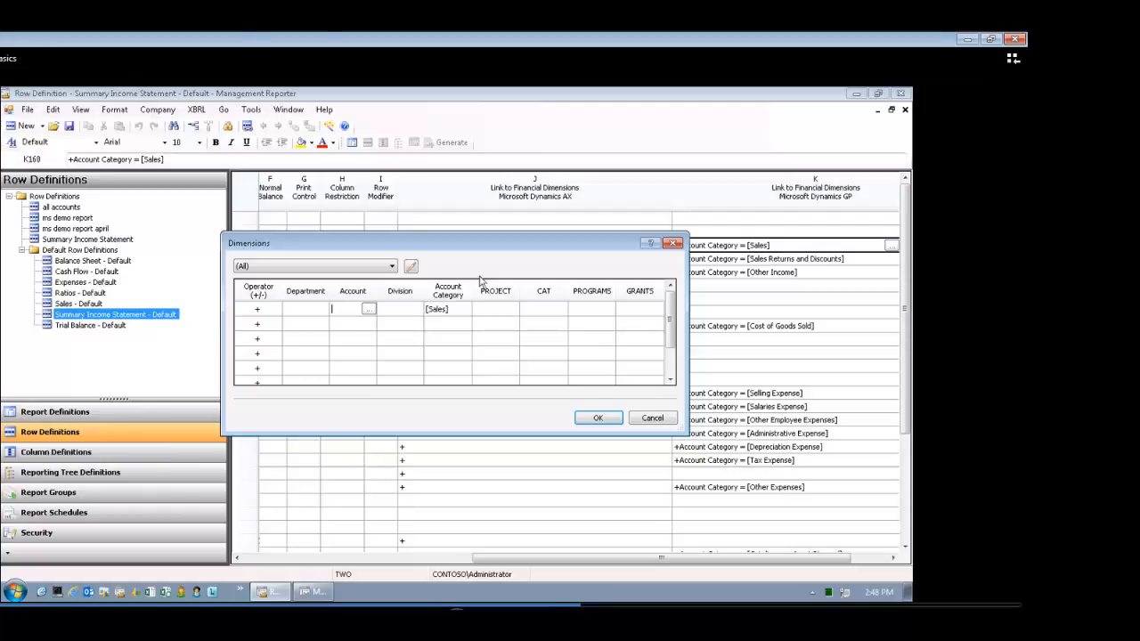
pyautogui.click(602, 421)
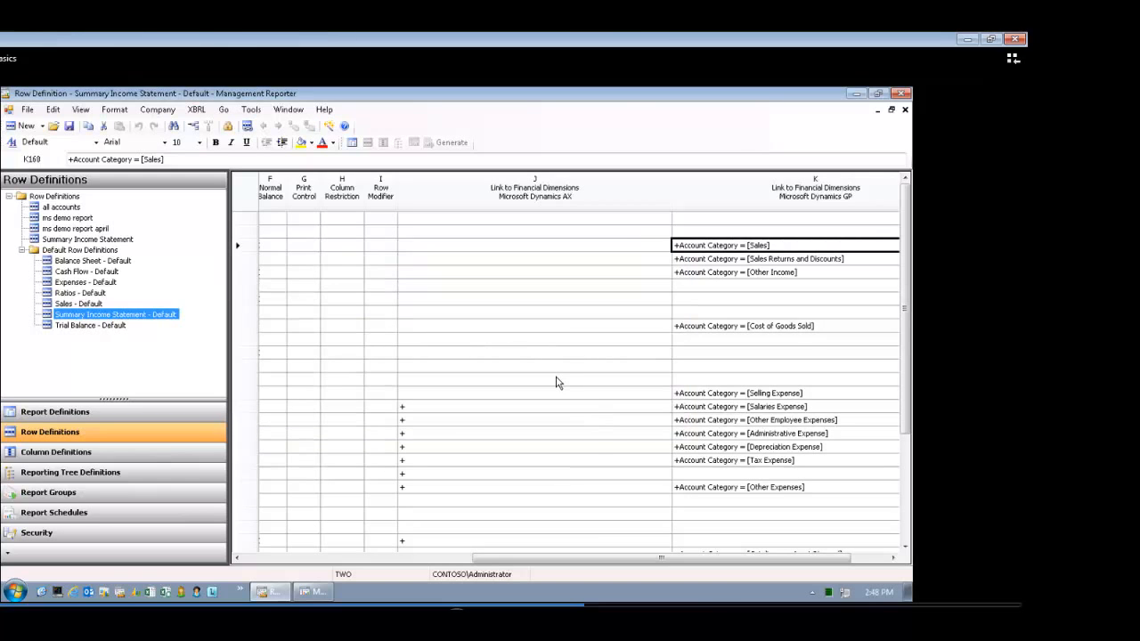
# - Return to the start of the Sales row, review the Total Revenues format codes and choose TOT (Total of other rows)
pyautogui.press('Left')
pyautogui.press('Left')
pyautogui.press('Left')
pyautogui.press('Left')
pyautogui.press('Left')
pyautogui.press('Left')
pyautogui.press('Left')
pyautogui.press('Left')
pyautogui.press('Left')
pyautogui.press('Left')
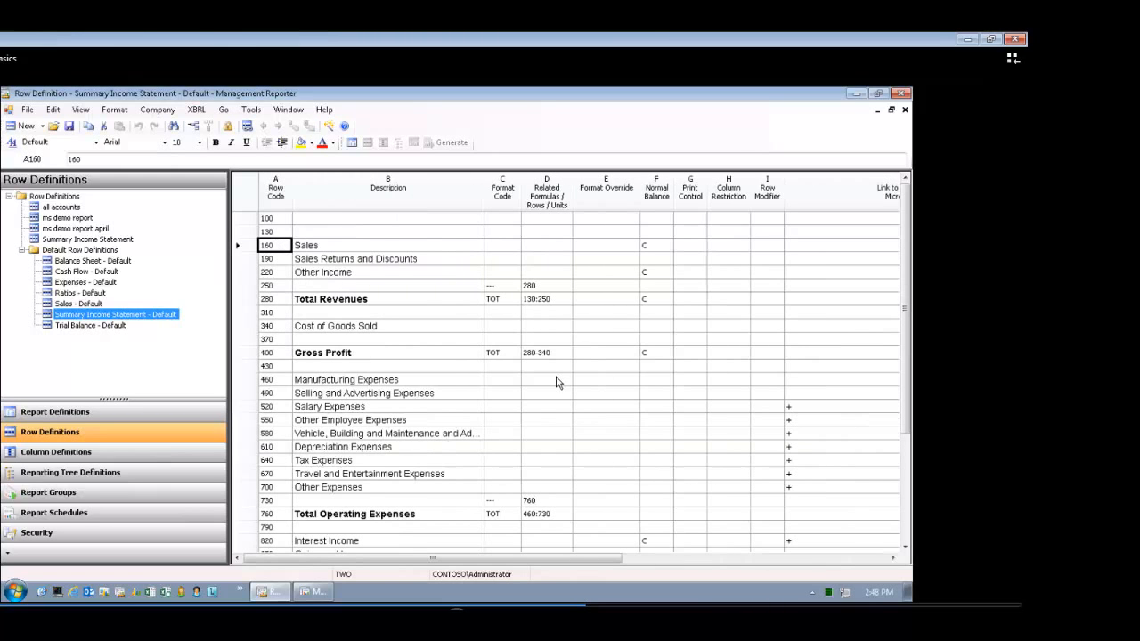
pyautogui.click(503, 303)
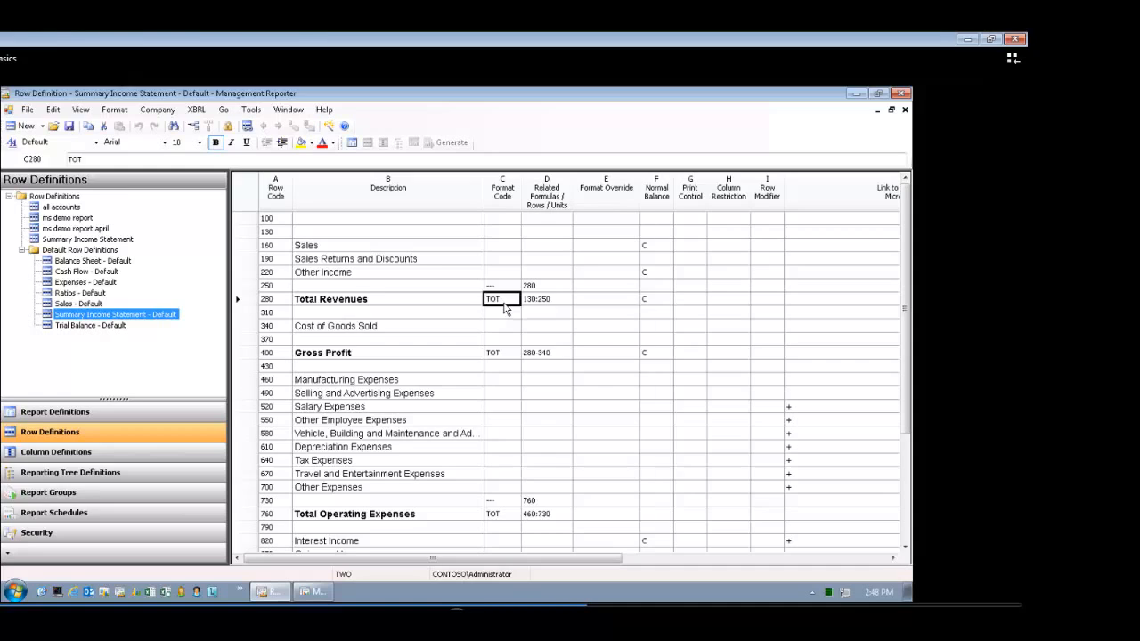
pyautogui.click(504, 305)
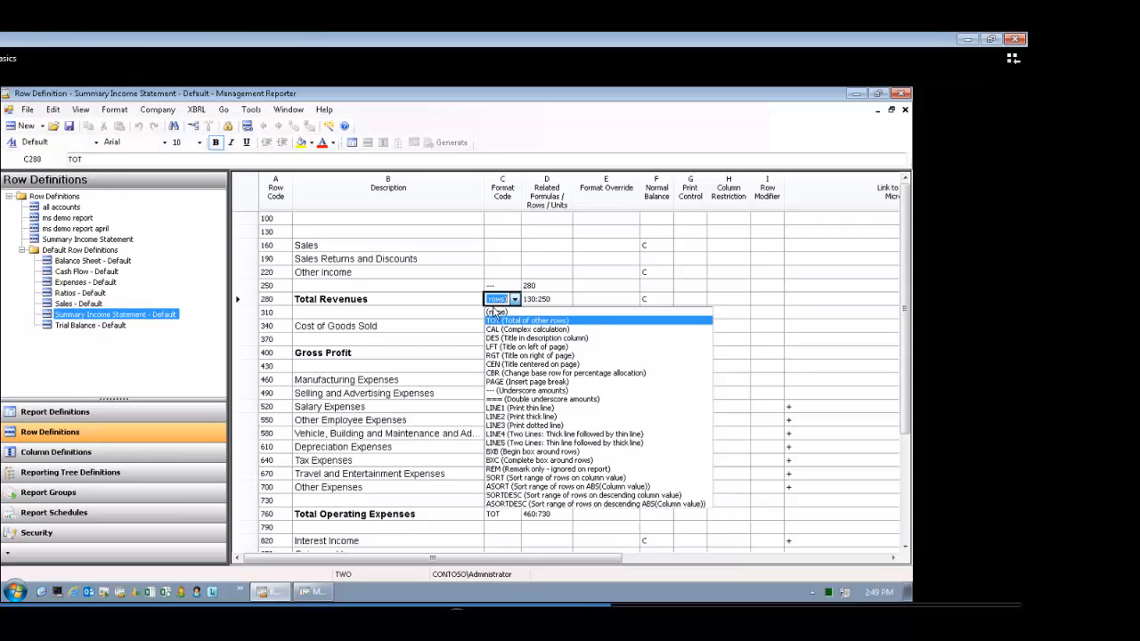
pyautogui.click(460, 335)
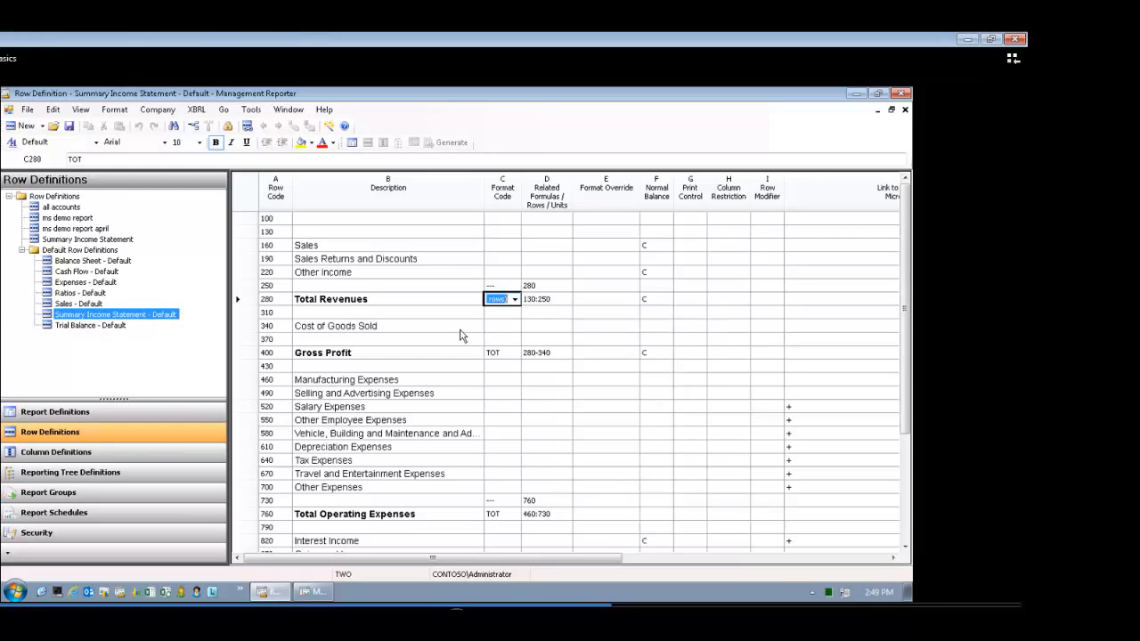
pyautogui.click(514, 299)
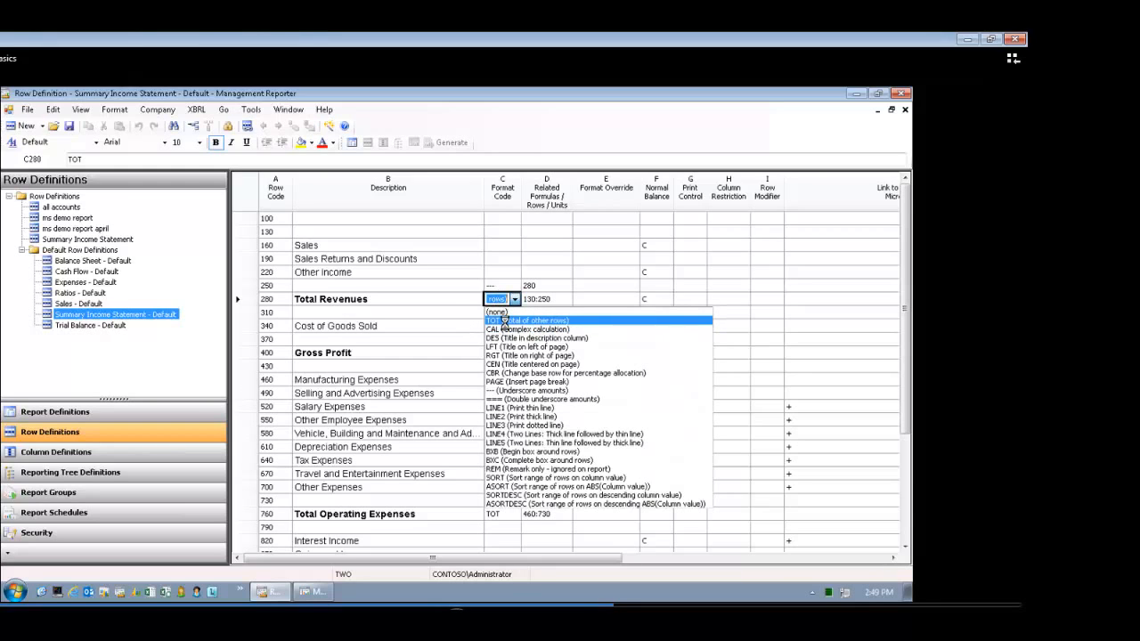
pyautogui.click(508, 320)
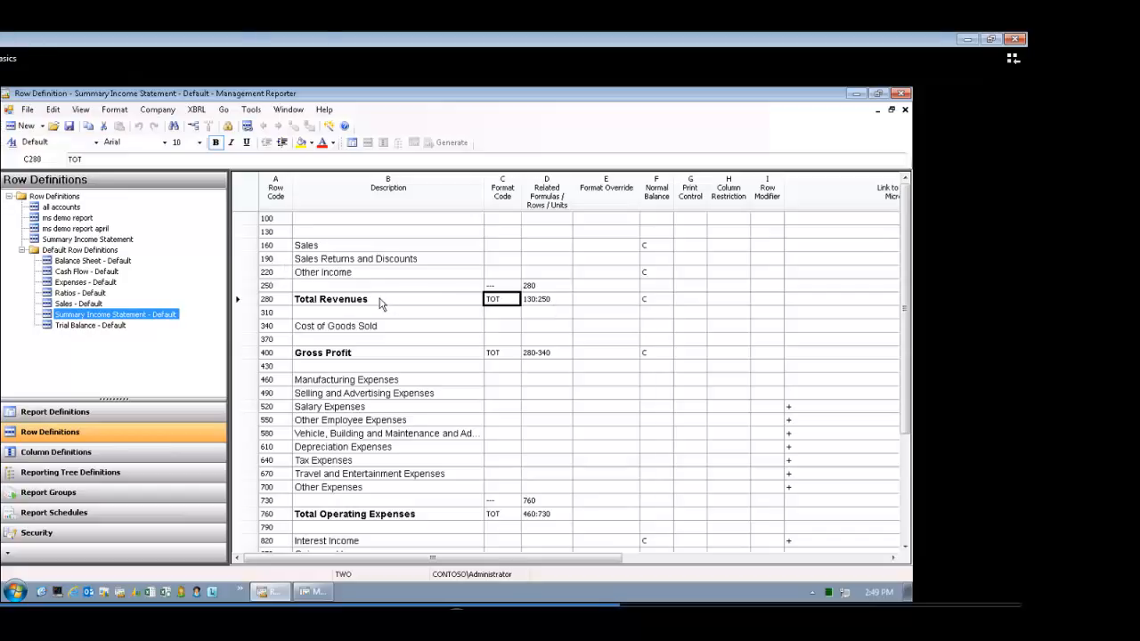
# - Examine the Gross Profit row's related formula and close the row definition without saving
pyautogui.click(496, 366)
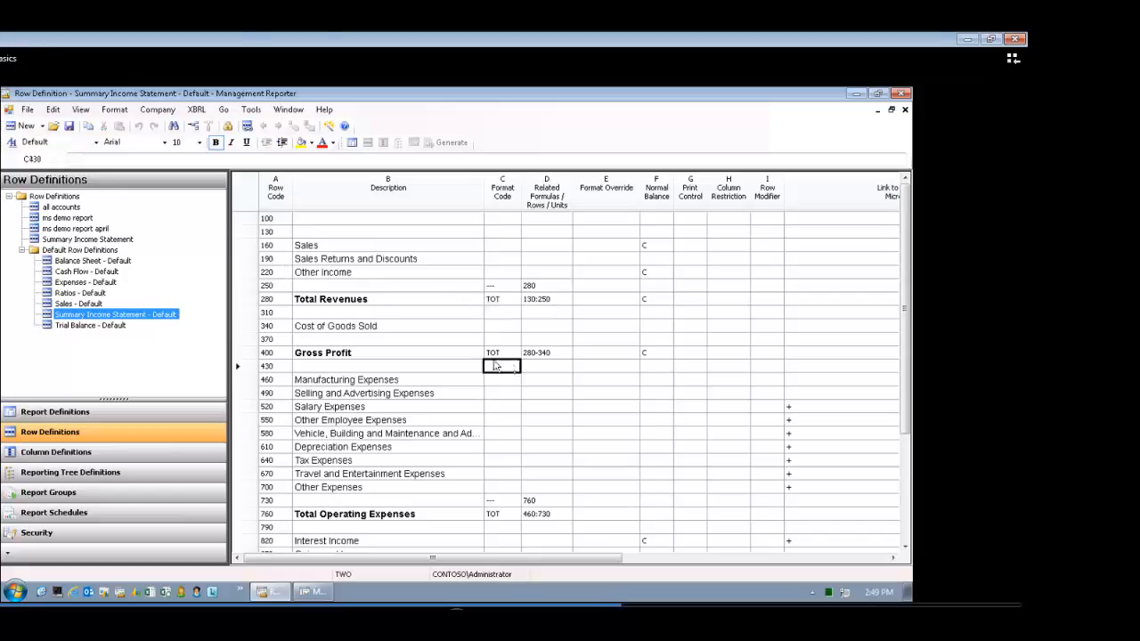
pyautogui.click(552, 355)
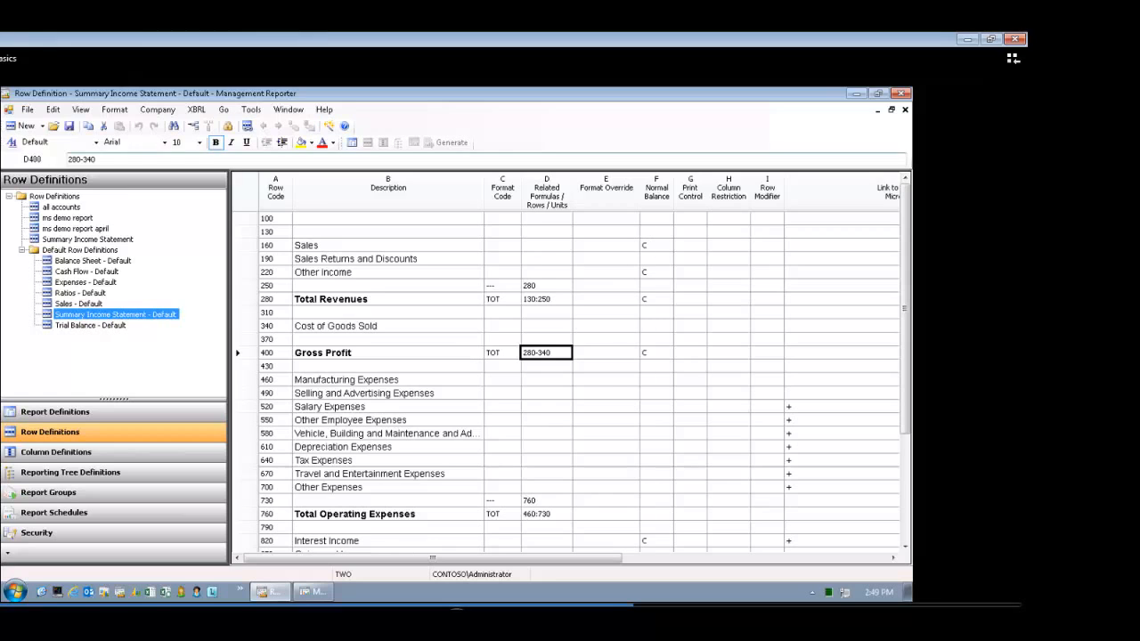
pyautogui.click(905, 110)
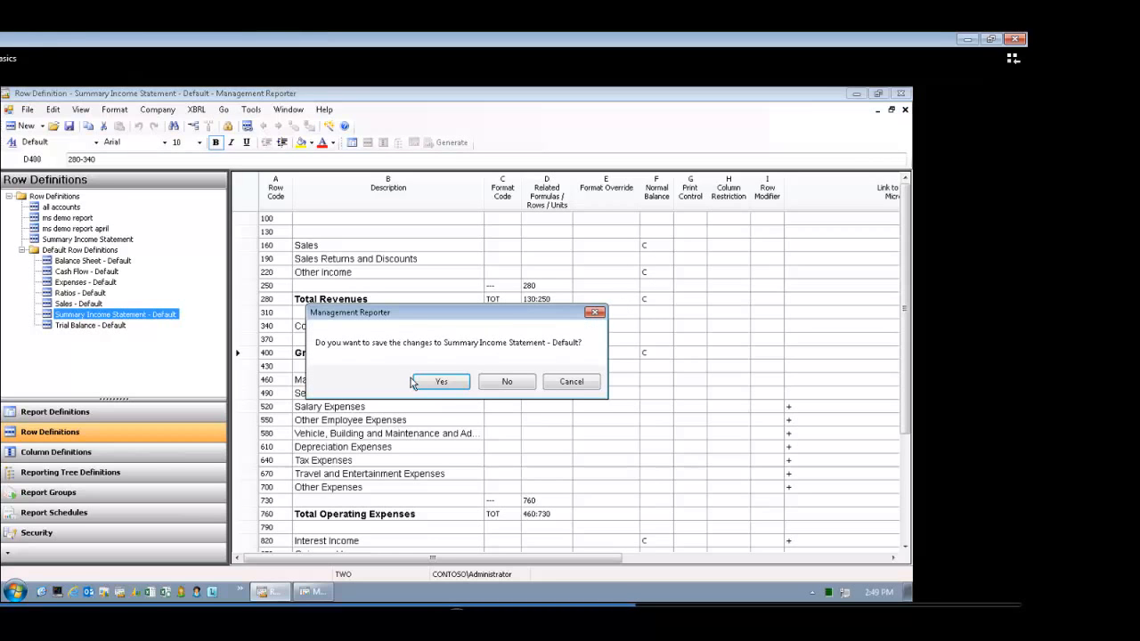
pyautogui.click(507, 382)
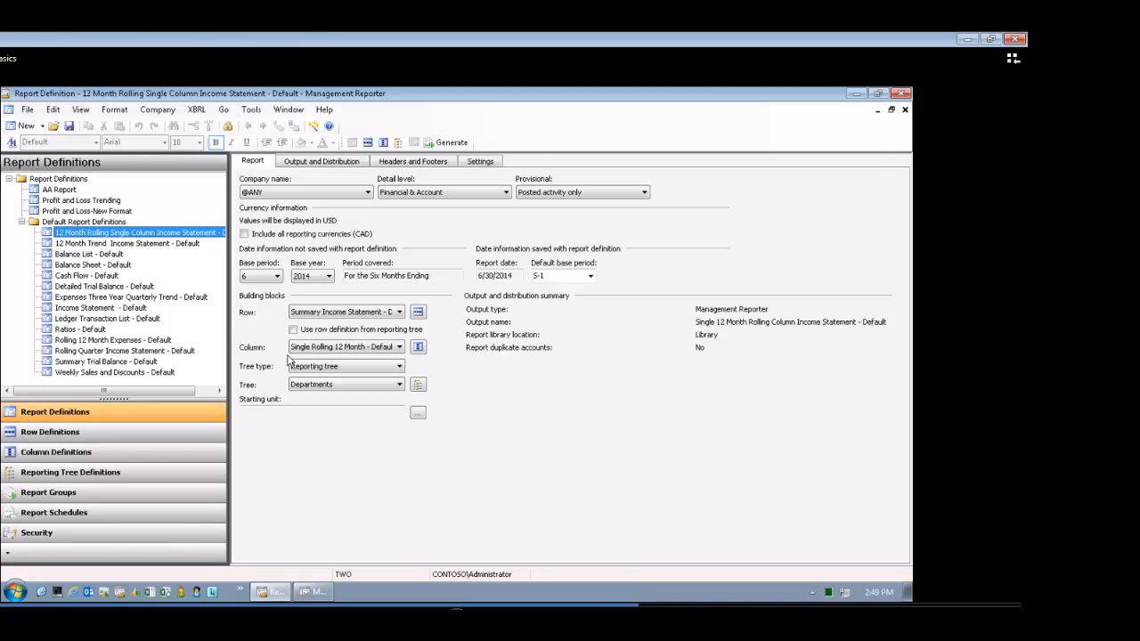
# - Open the report's Single Rolling 12 Month - Default column definition, review the column types available for column B, and close it
pyautogui.click(417, 347)
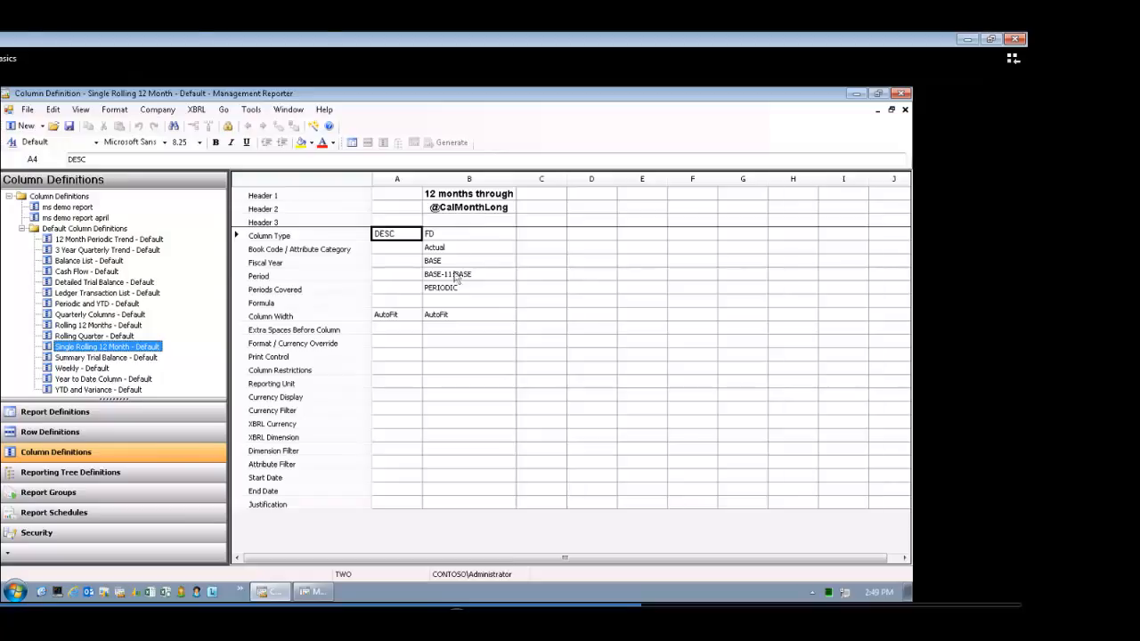
pyautogui.click(434, 236)
pyautogui.click(435, 237)
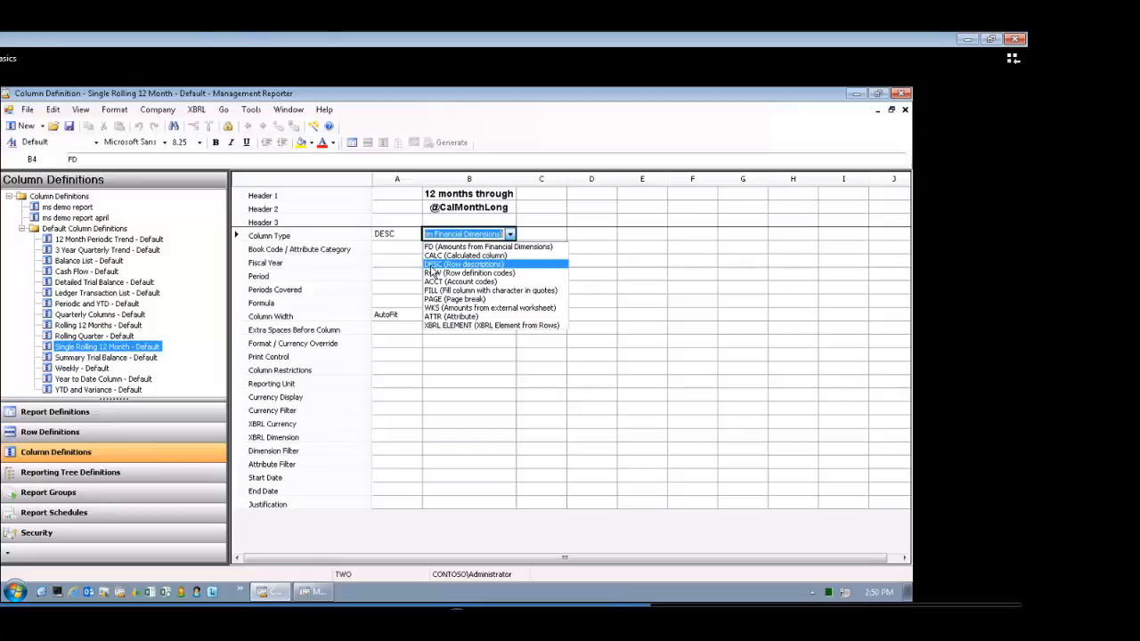
pyautogui.click(561, 248)
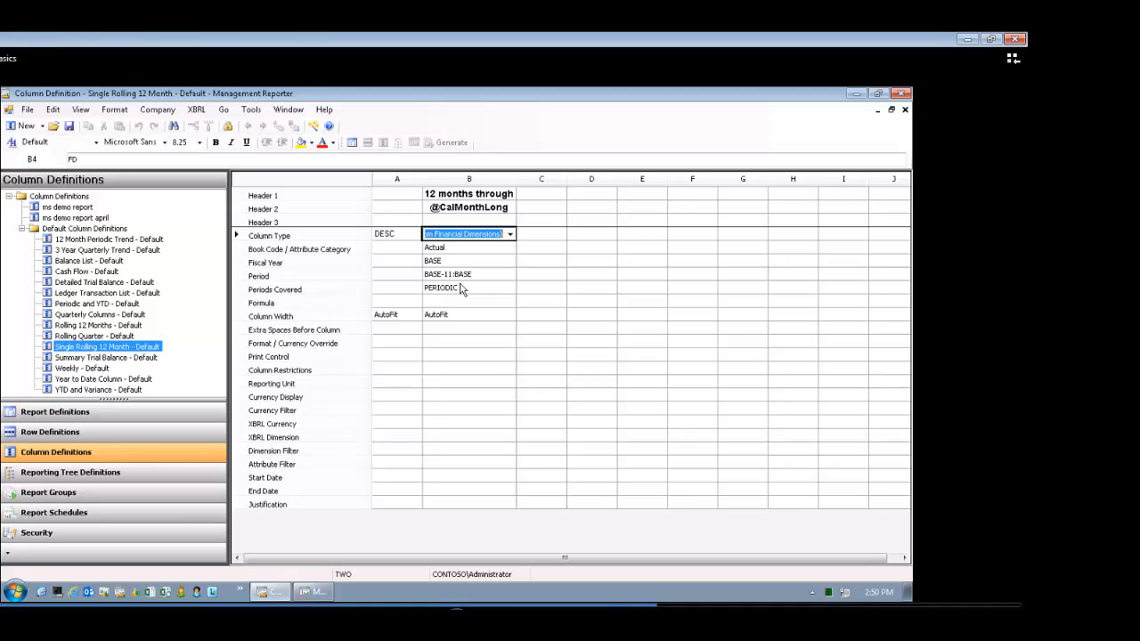
pyautogui.click(904, 109)
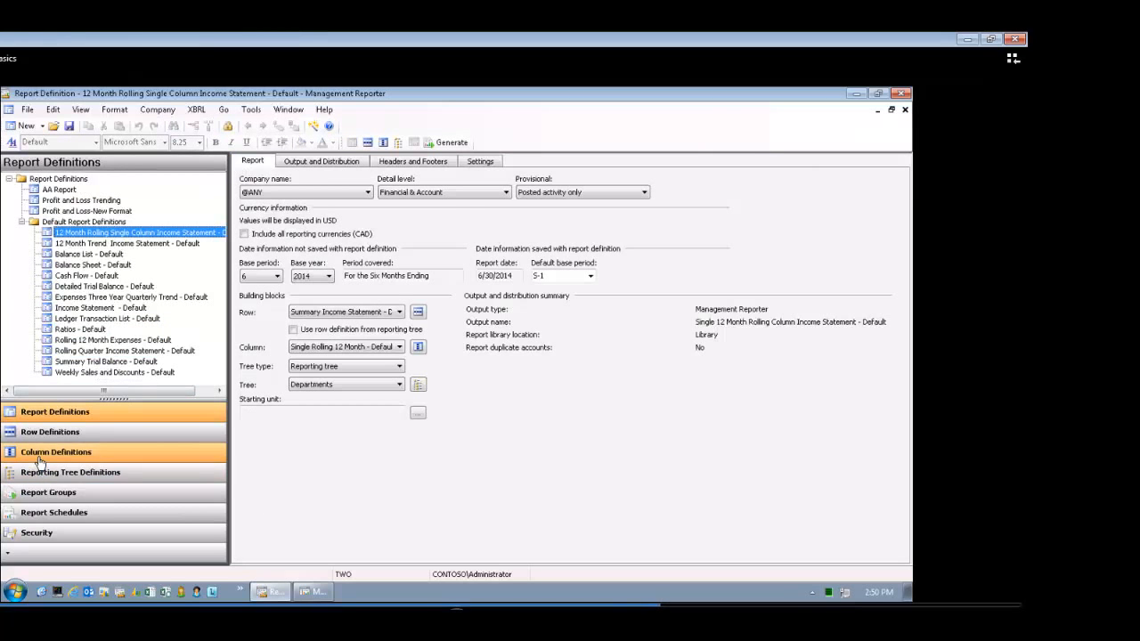
# - Open the Rolling 12 Months - Default column definition, review the Periods Covered options for column B, and close it
pyautogui.click(45, 452)
pyautogui.click(73, 308)
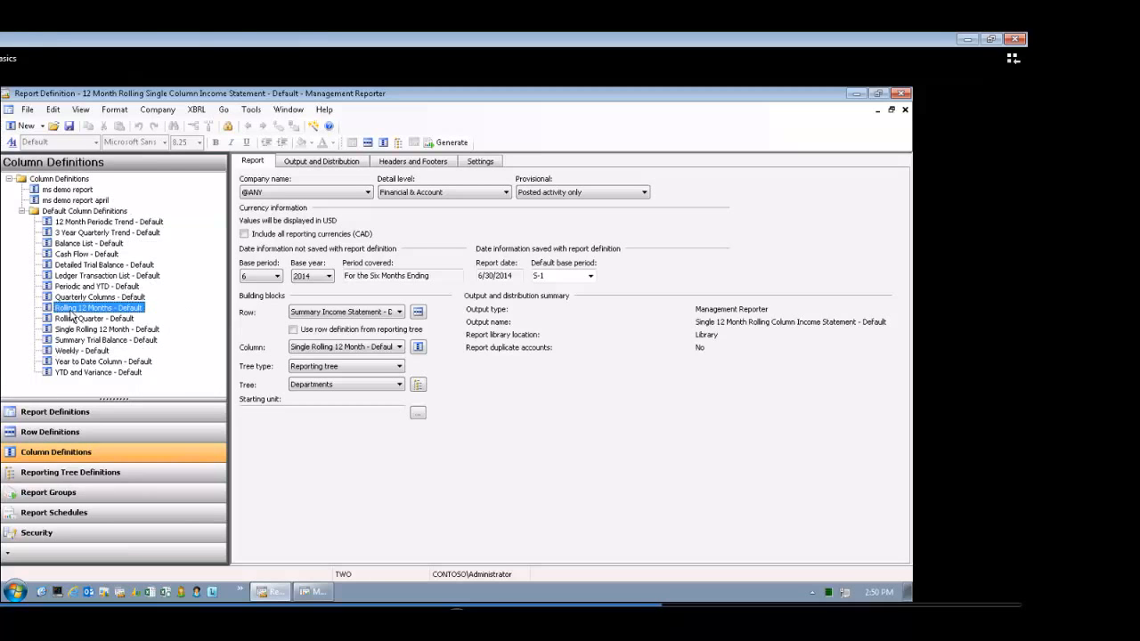
pyautogui.rightClick(73, 317)
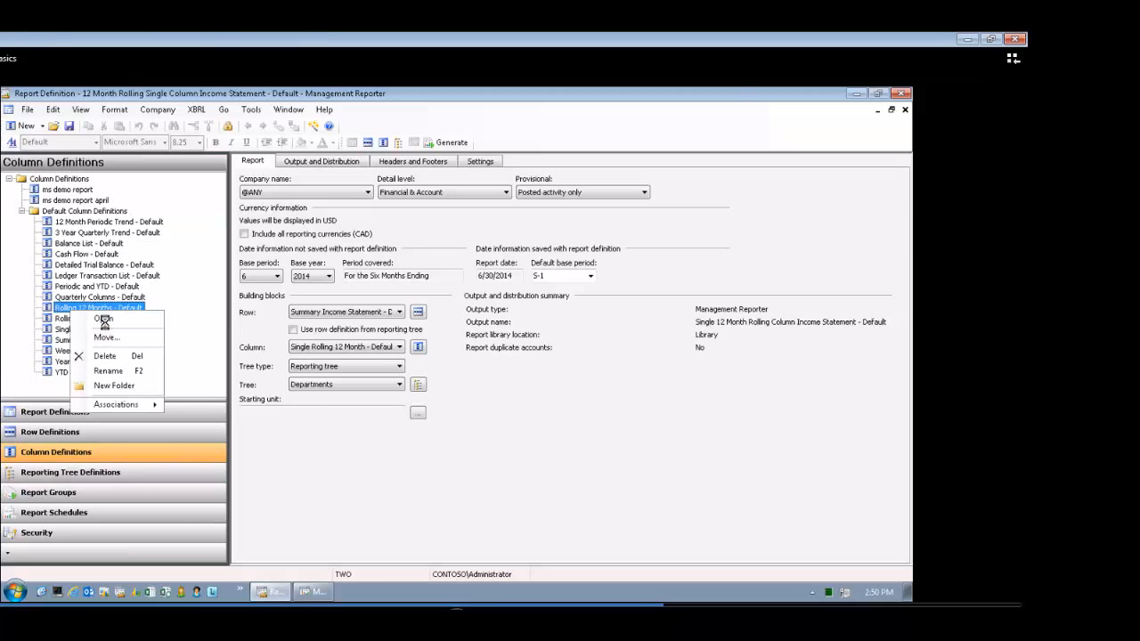
pyautogui.click(106, 328)
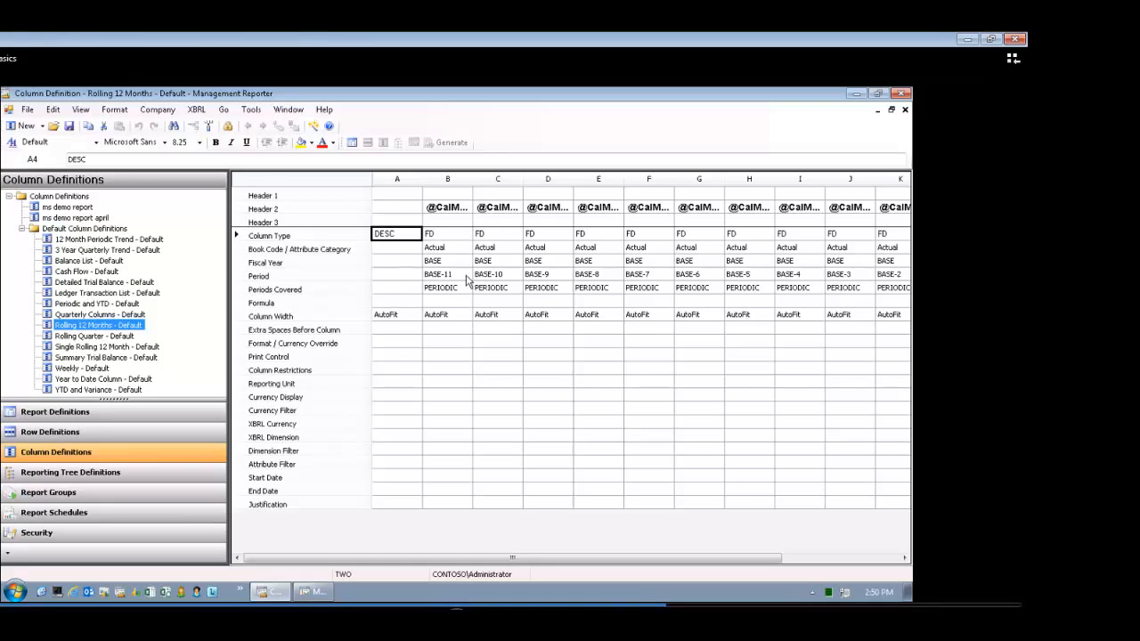
pyautogui.click(445, 290)
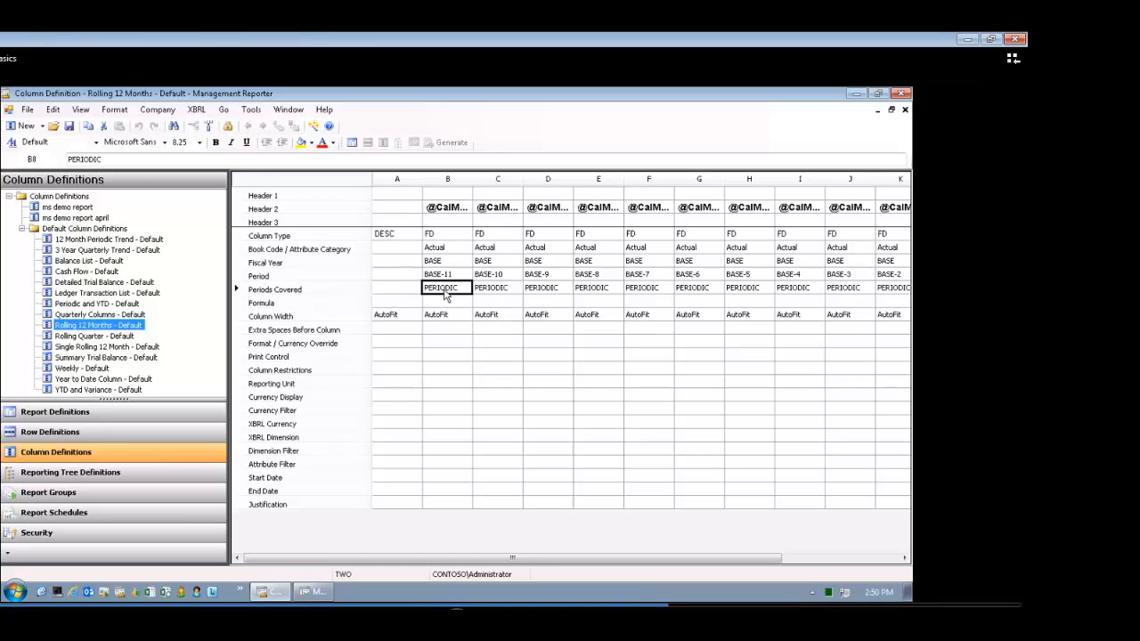
pyautogui.click(446, 295)
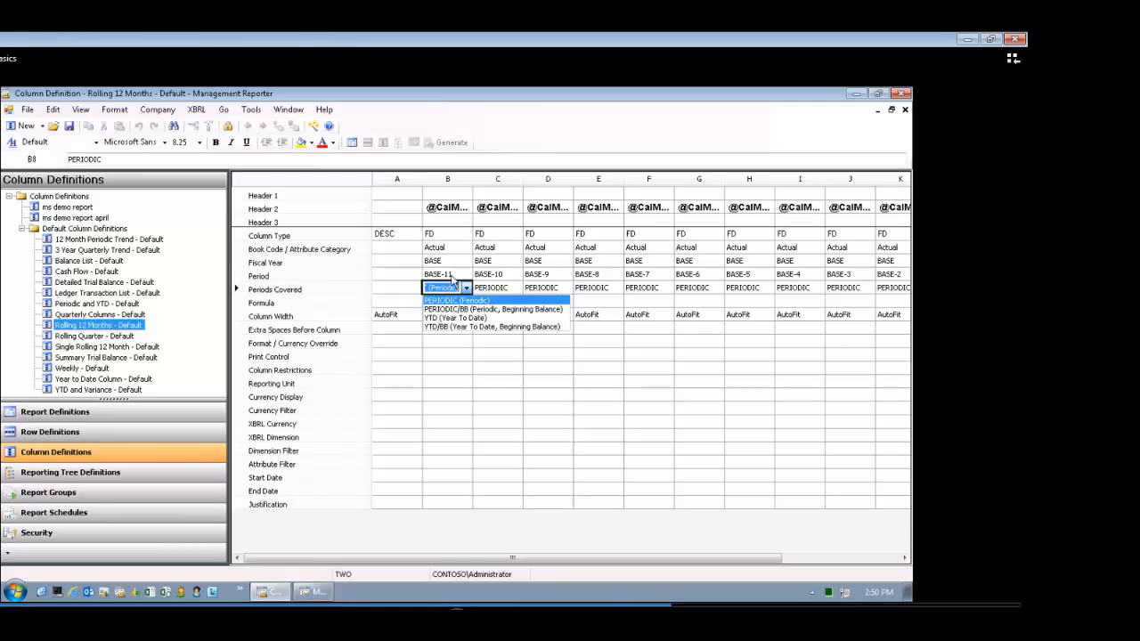
pyautogui.click(452, 285)
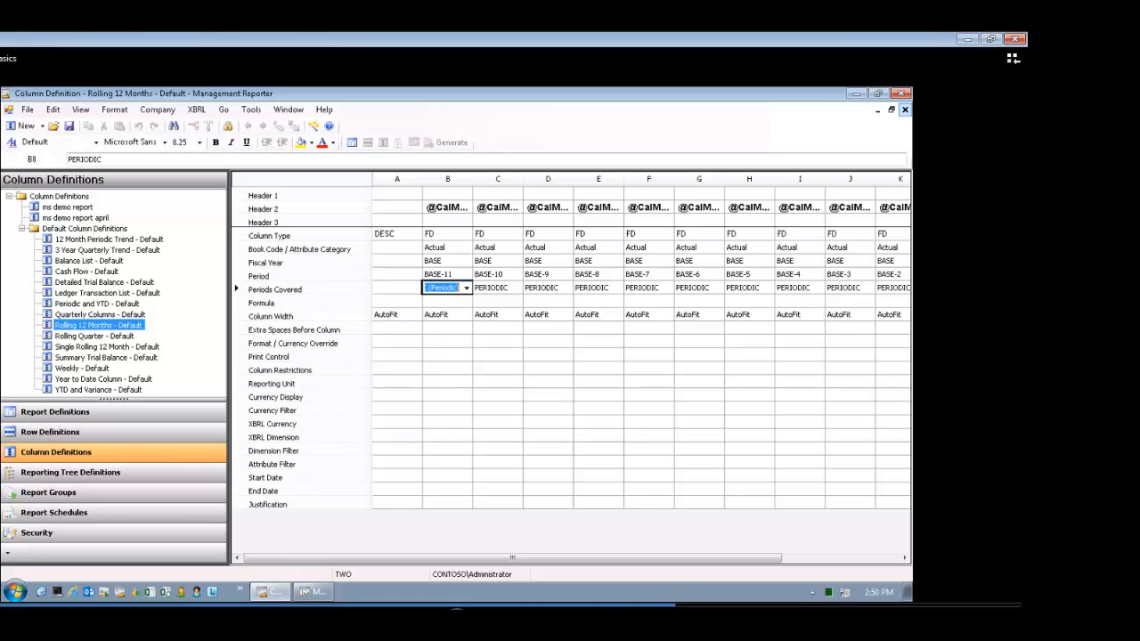
pyautogui.click(905, 109)
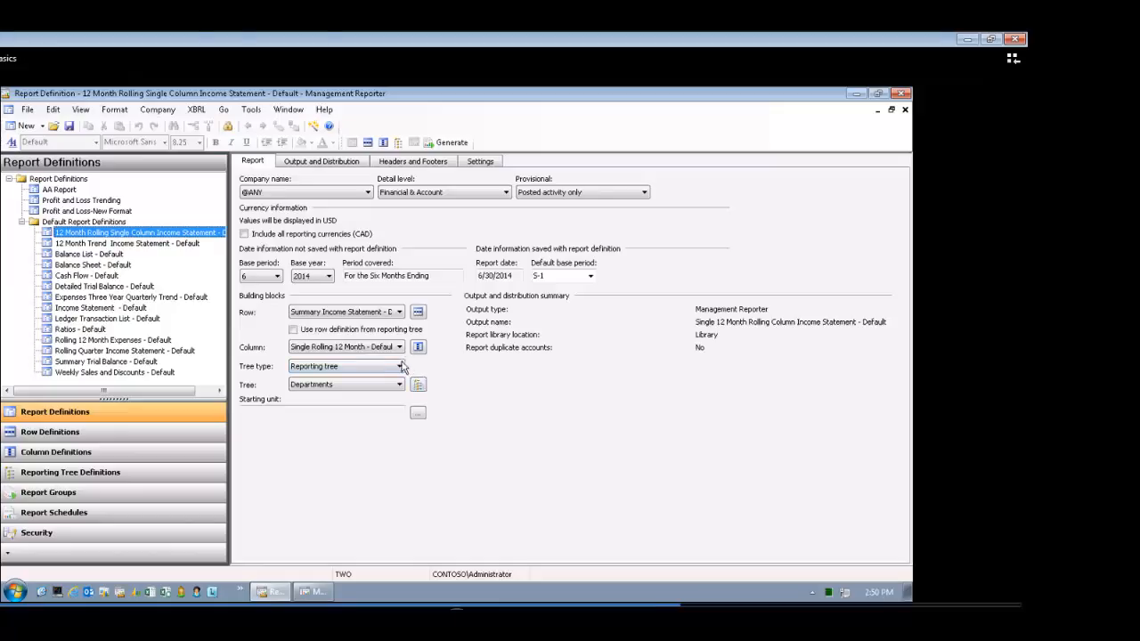
# - Create a new reporting tree definition and start inserting reporting units from dimensions
pyautogui.click(85, 473)
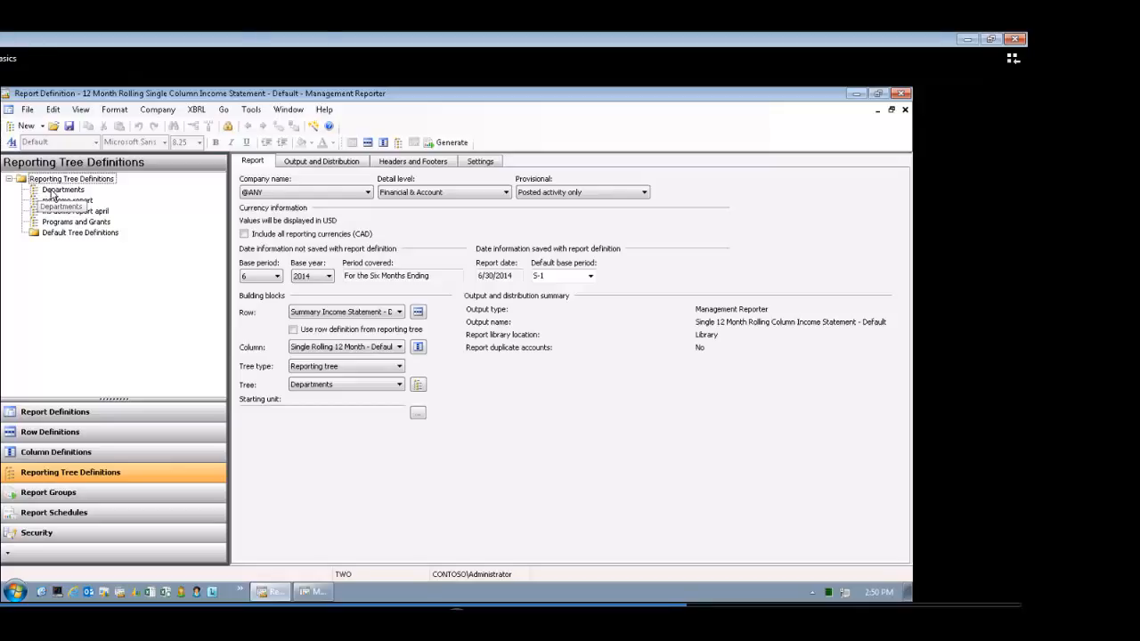
pyautogui.click(49, 111)
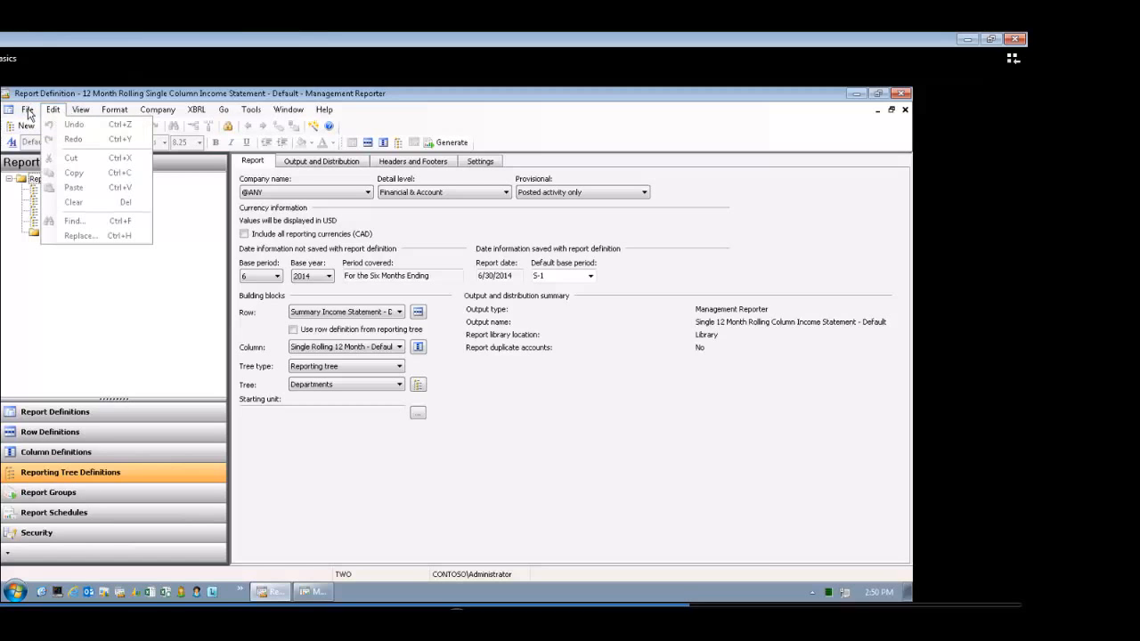
pyautogui.click(193, 282)
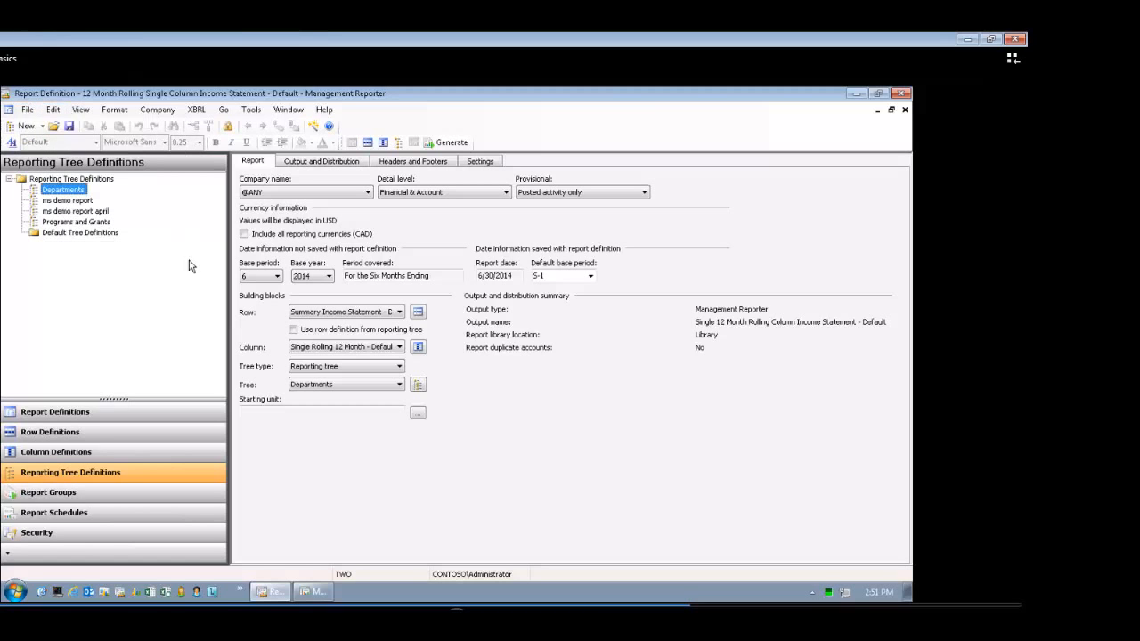
pyautogui.click(29, 126)
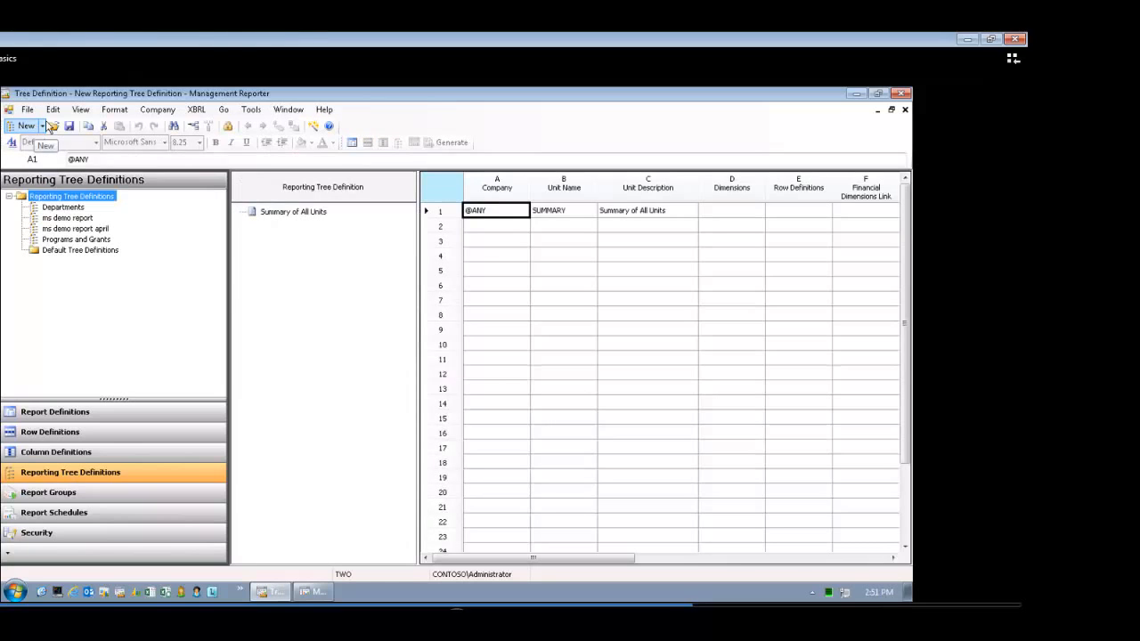
pyautogui.click(53, 109)
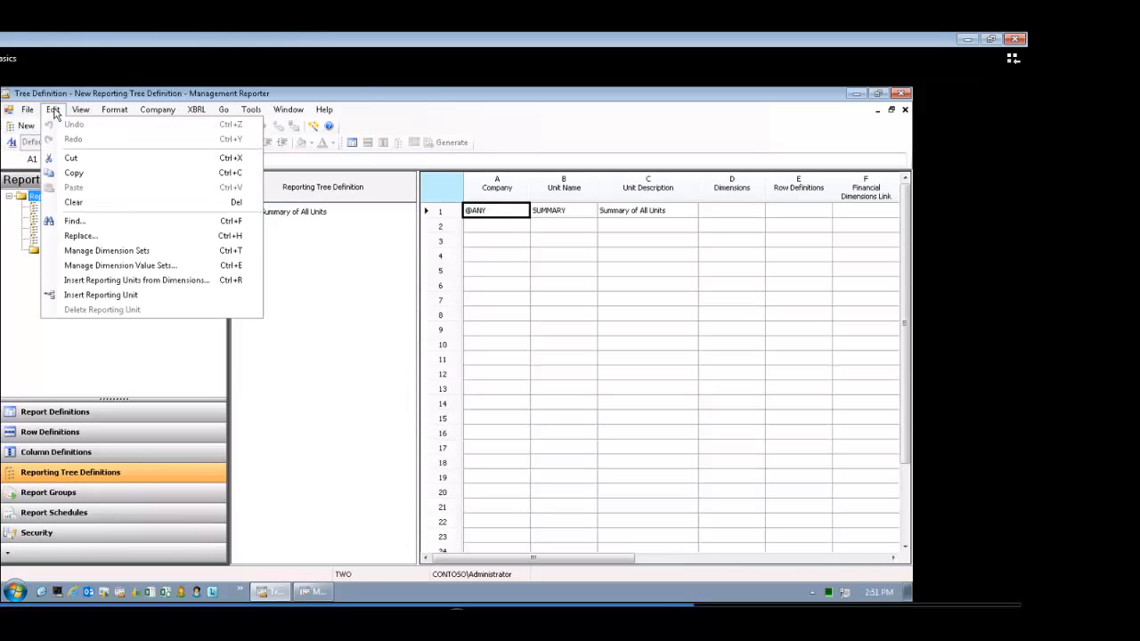
pyautogui.click(124, 281)
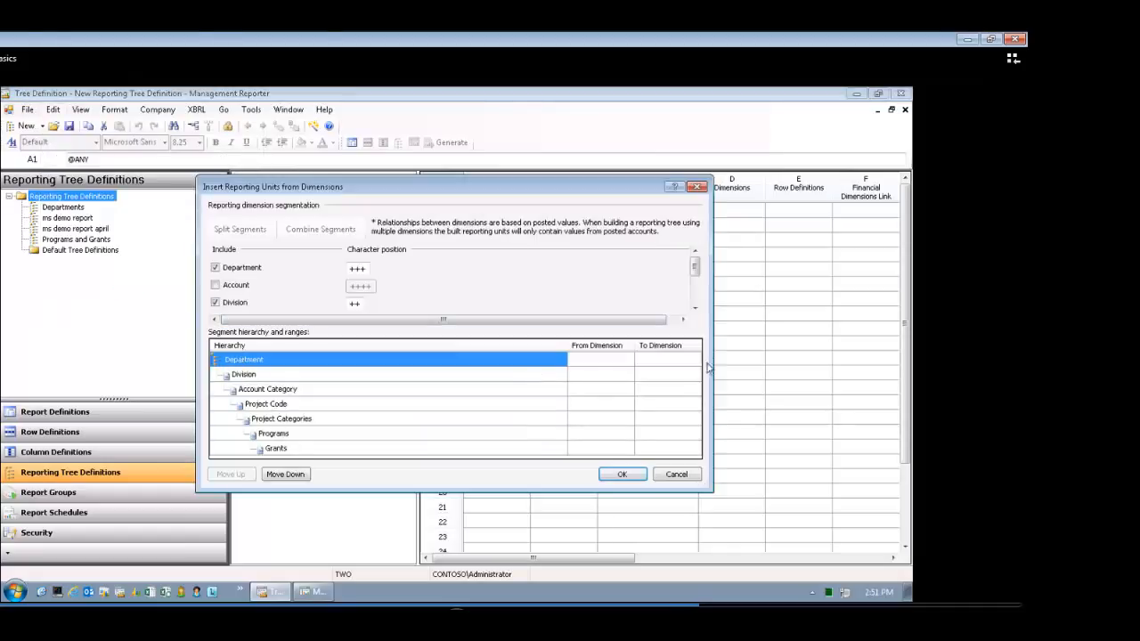
# - Exclude Account Category, PROJECT, CAT and PROGRAMS from the dimensions used to build the reporting units
pyautogui.moveTo(698, 276); pyautogui.dragTo(697, 286)
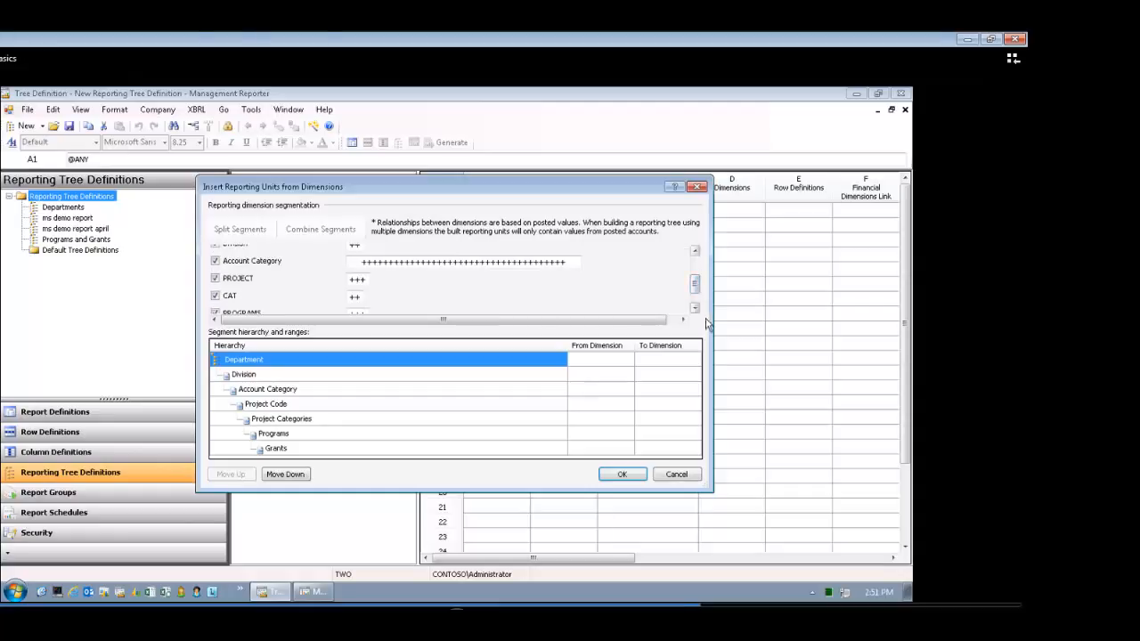
pyautogui.click(215, 261)
pyautogui.click(215, 279)
pyautogui.click(214, 295)
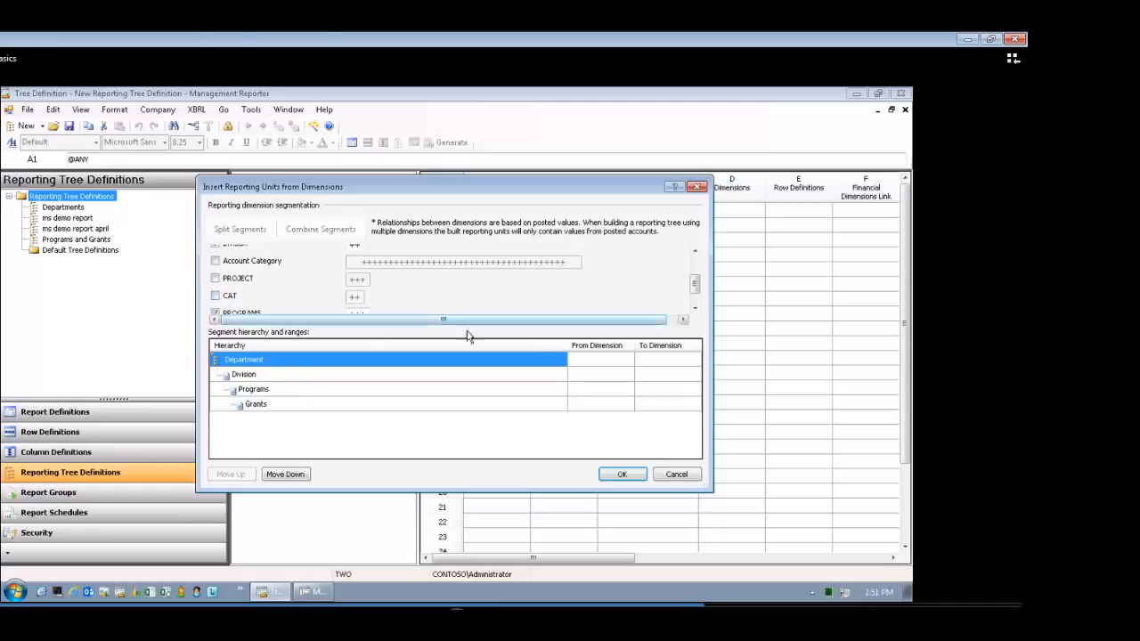
pyautogui.click(694, 308)
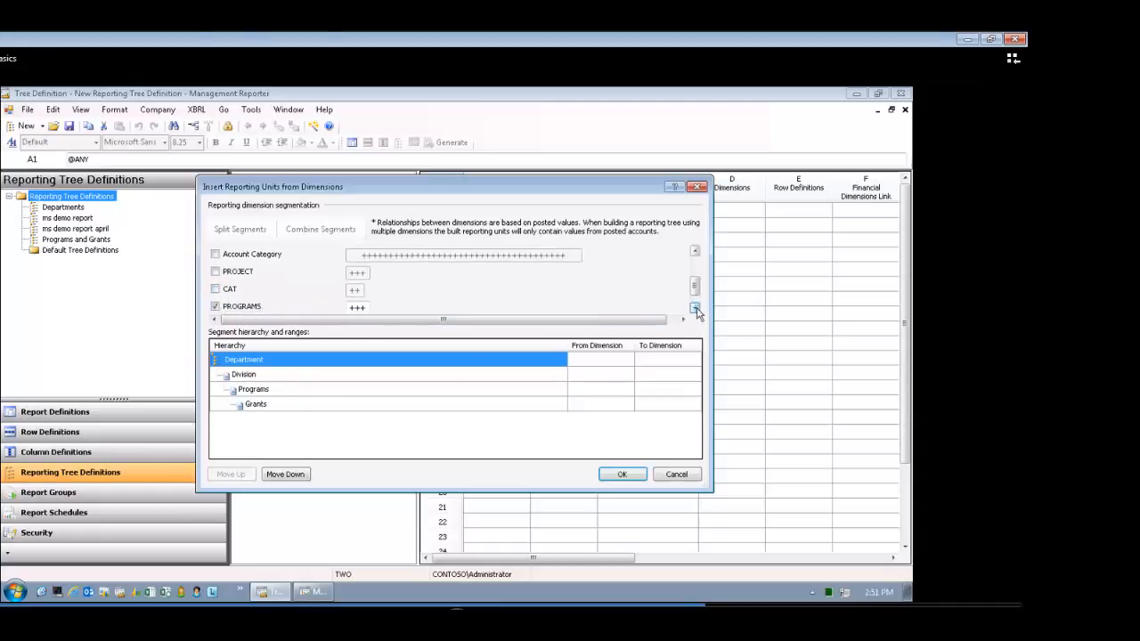
pyautogui.click(216, 308)
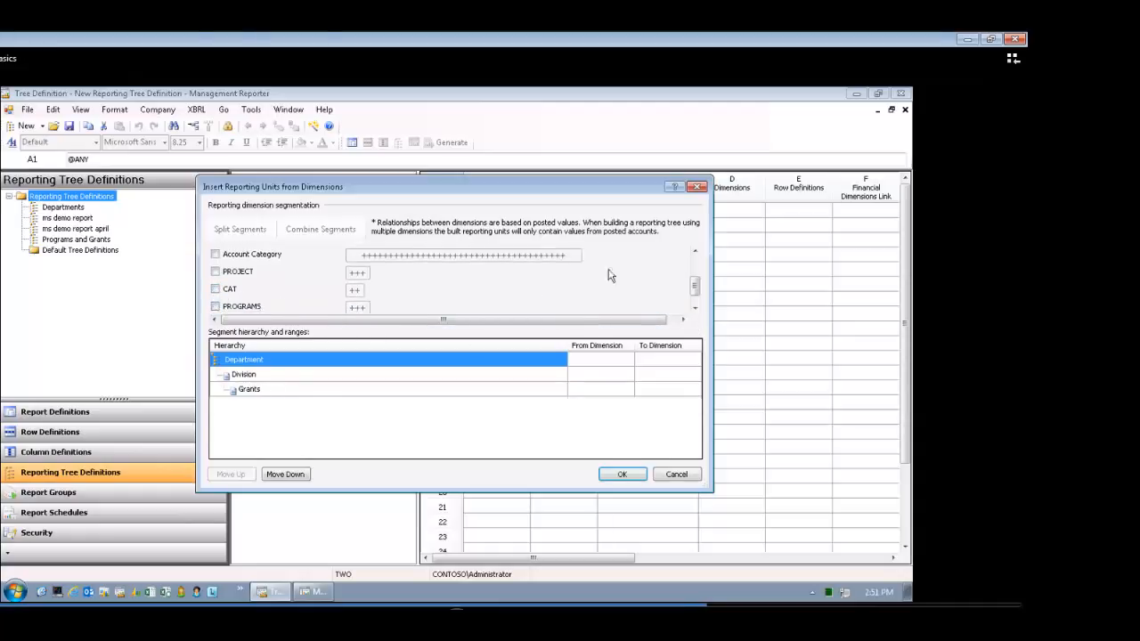
# - Exclude GRANTS as well and insert the reporting units from the Department and Division dimensions
pyautogui.click(695, 253)
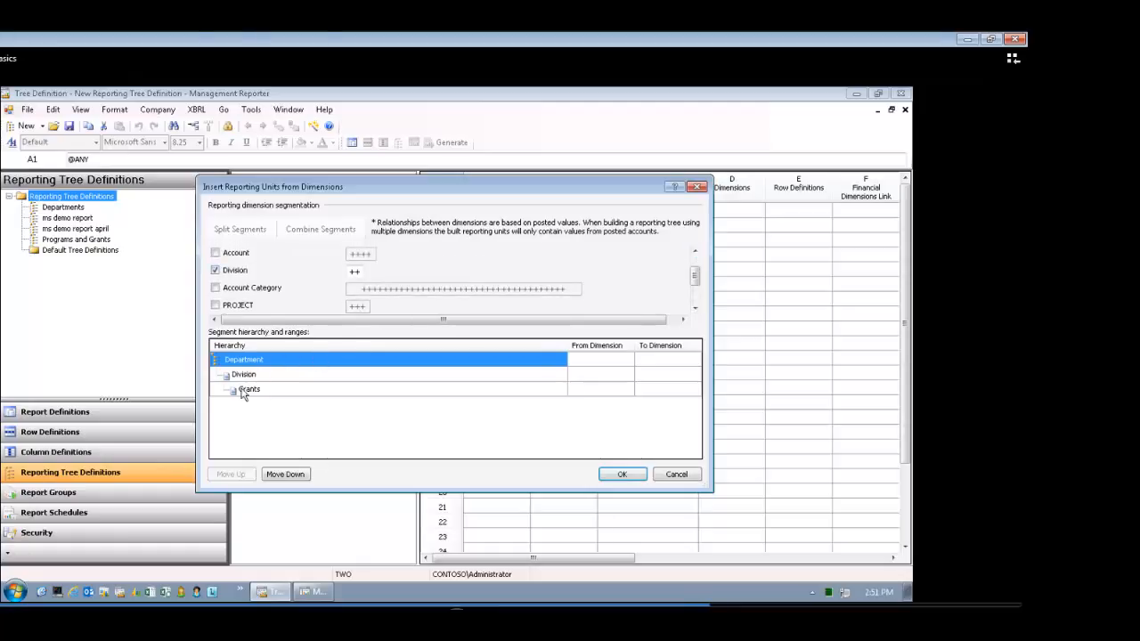
pyautogui.click(694, 307)
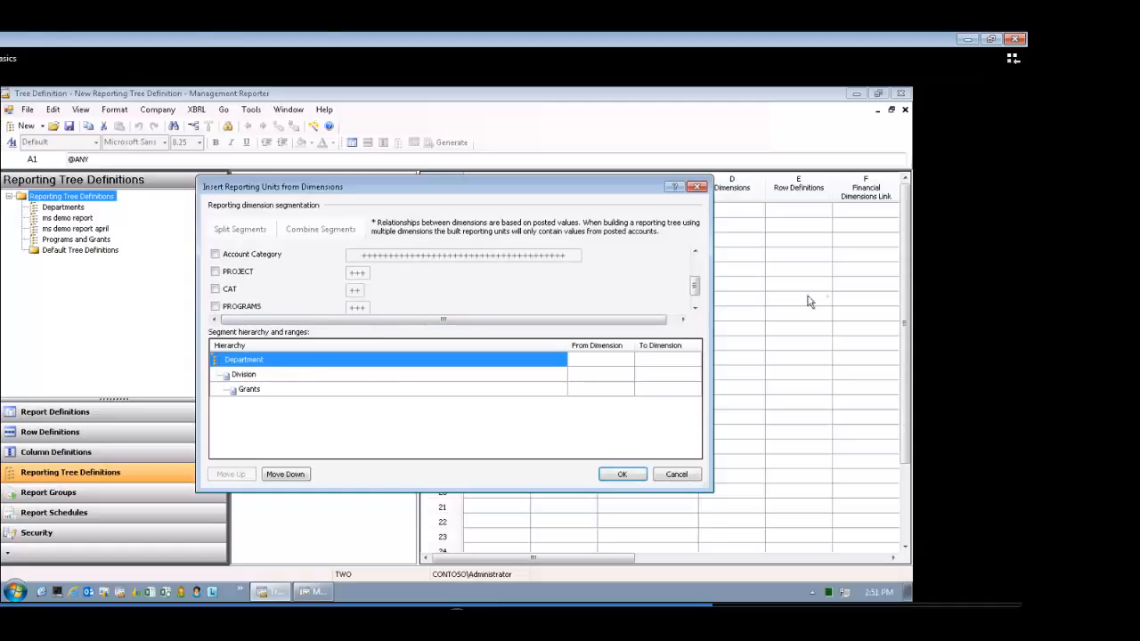
pyautogui.click(694, 308)
pyautogui.click(695, 309)
pyautogui.click(694, 308)
pyautogui.click(694, 308)
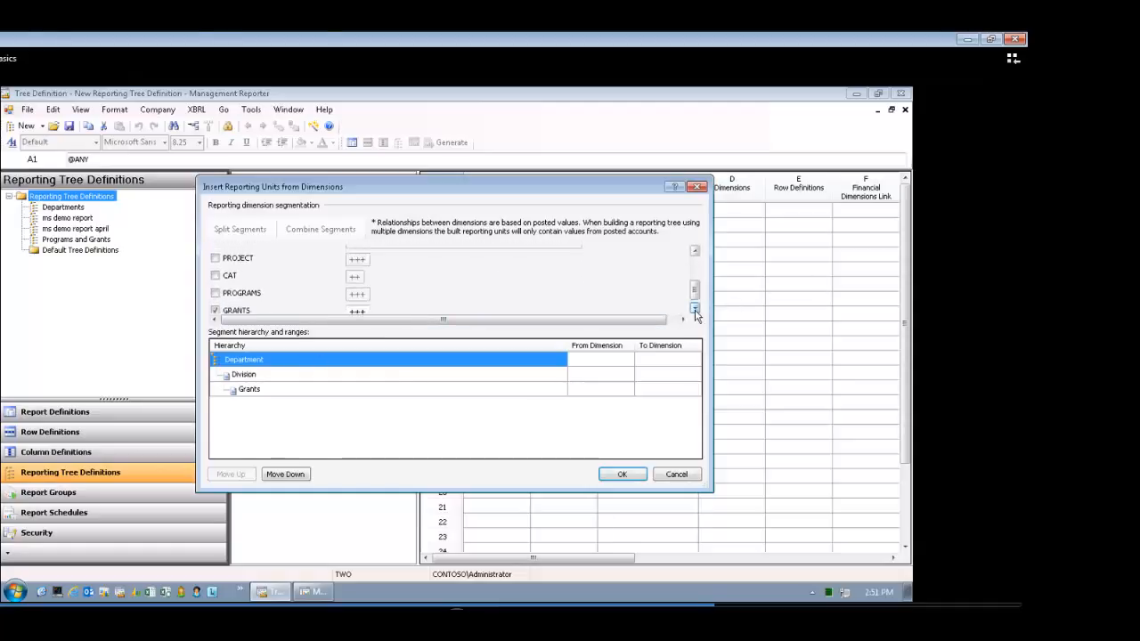
pyautogui.click(694, 308)
pyautogui.click(215, 307)
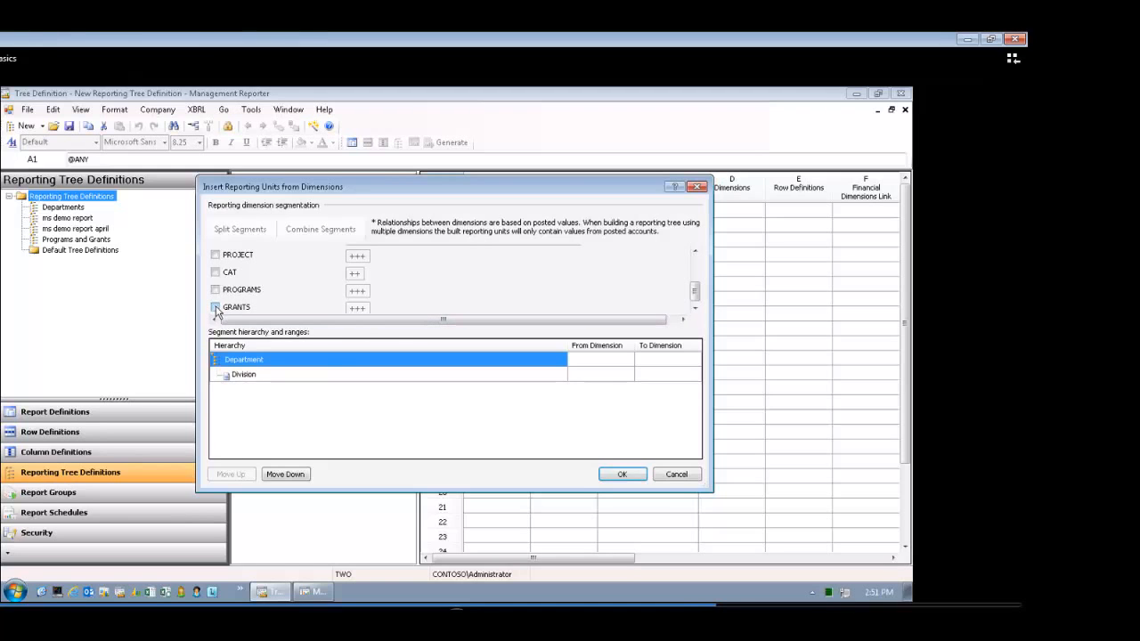
pyautogui.click(627, 473)
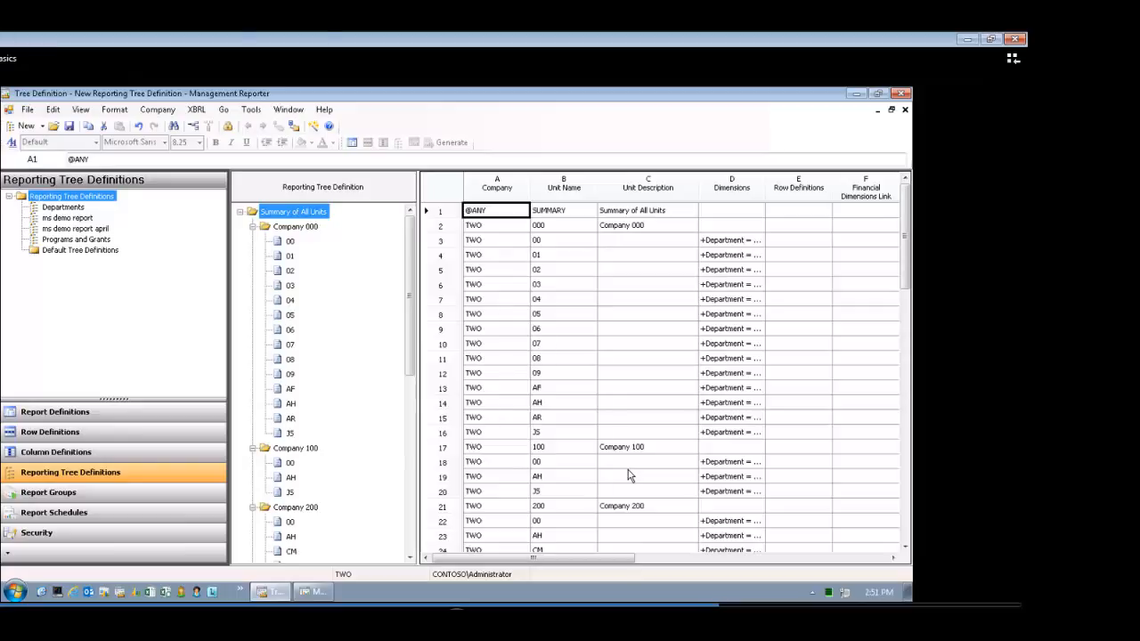
# - Demote reporting units 02 and 03 of Company 000 so they sit beneath unit 01
pyautogui.click(290, 271)
pyautogui.rightClick(292, 273)
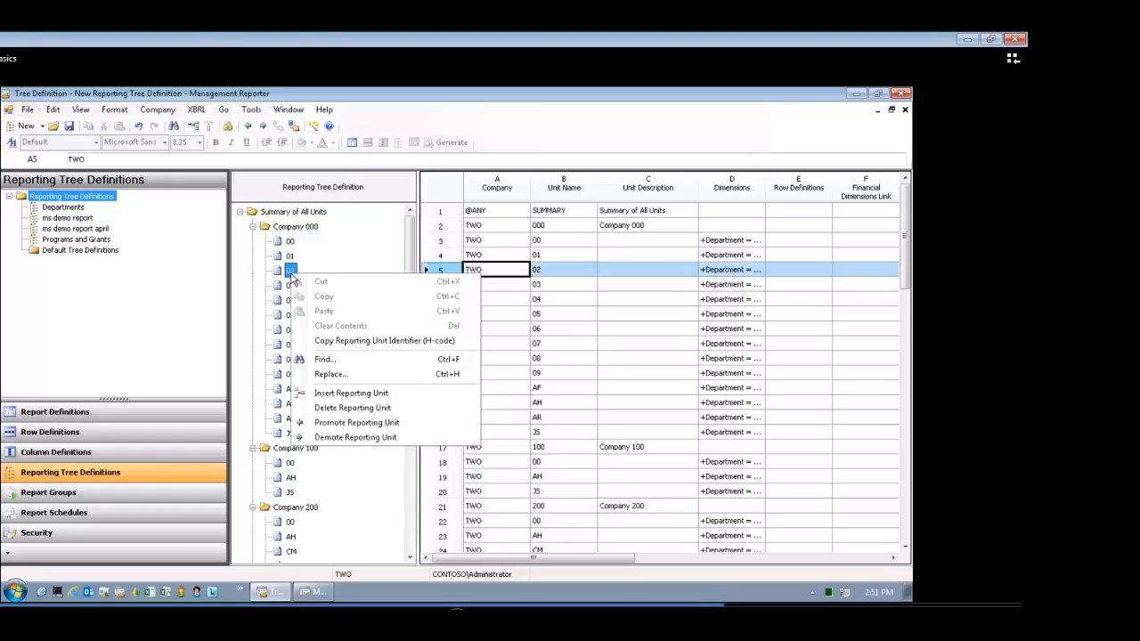
pyautogui.click(337, 437)
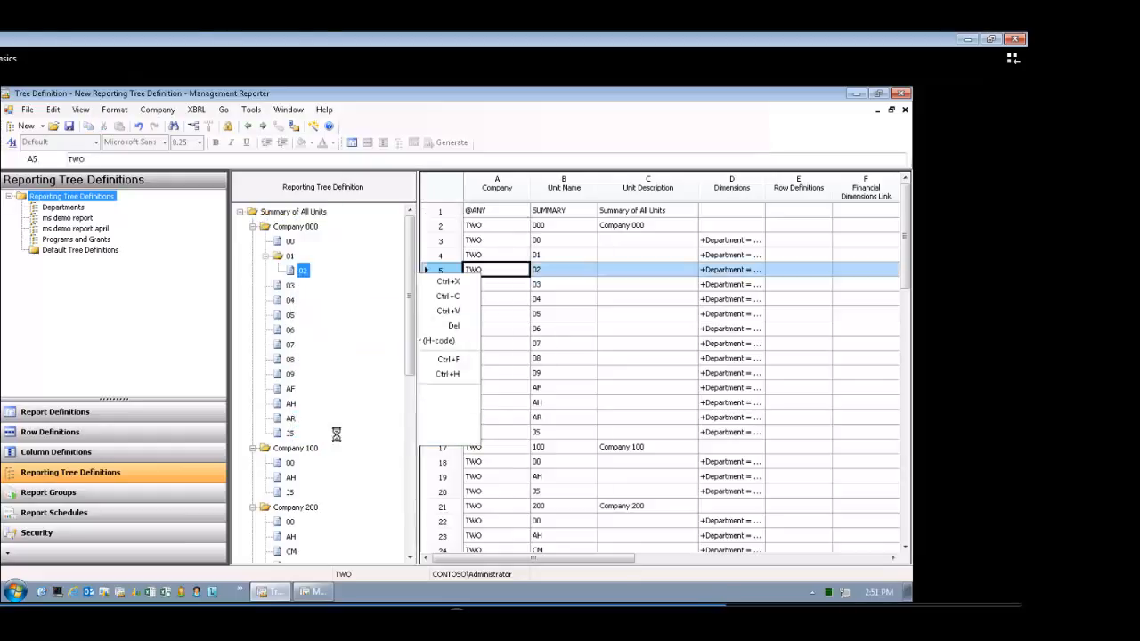
pyautogui.click(291, 286)
pyautogui.rightClick(290, 286)
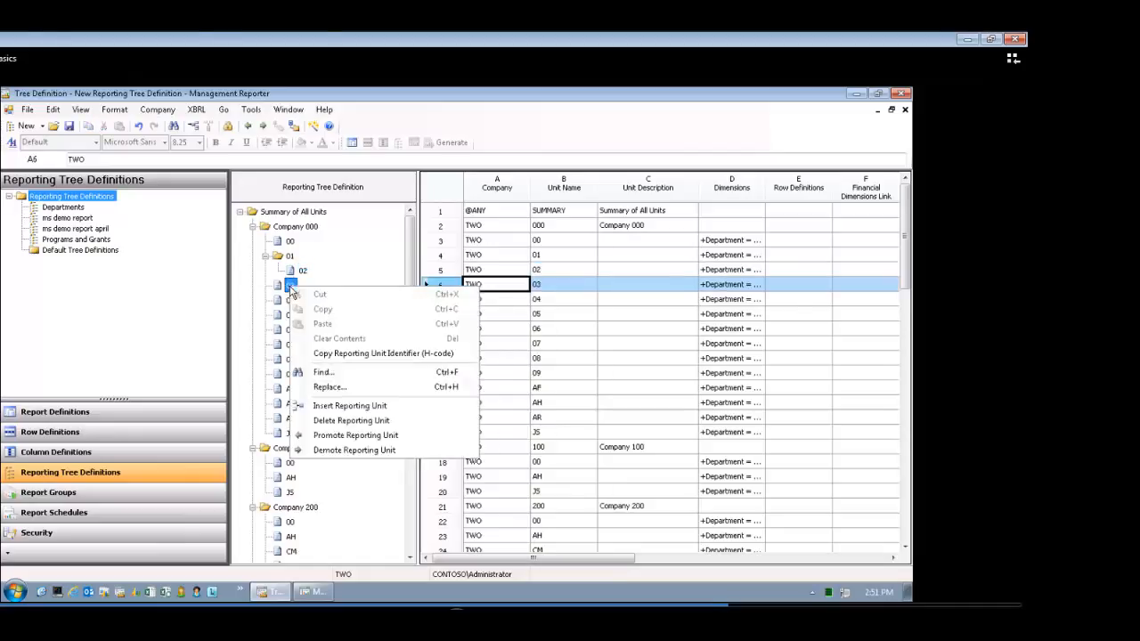
pyautogui.click(321, 452)
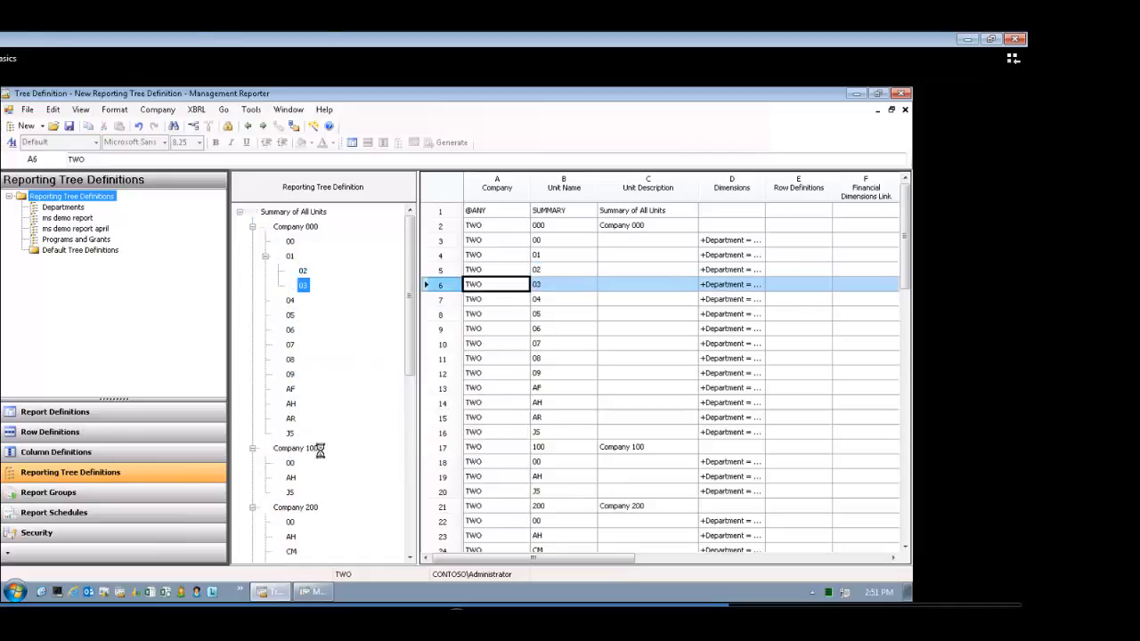
# - Move unit 01 with its child units directly under Summary of All Units, then close the tree definition without saving
pyautogui.click(278, 257)
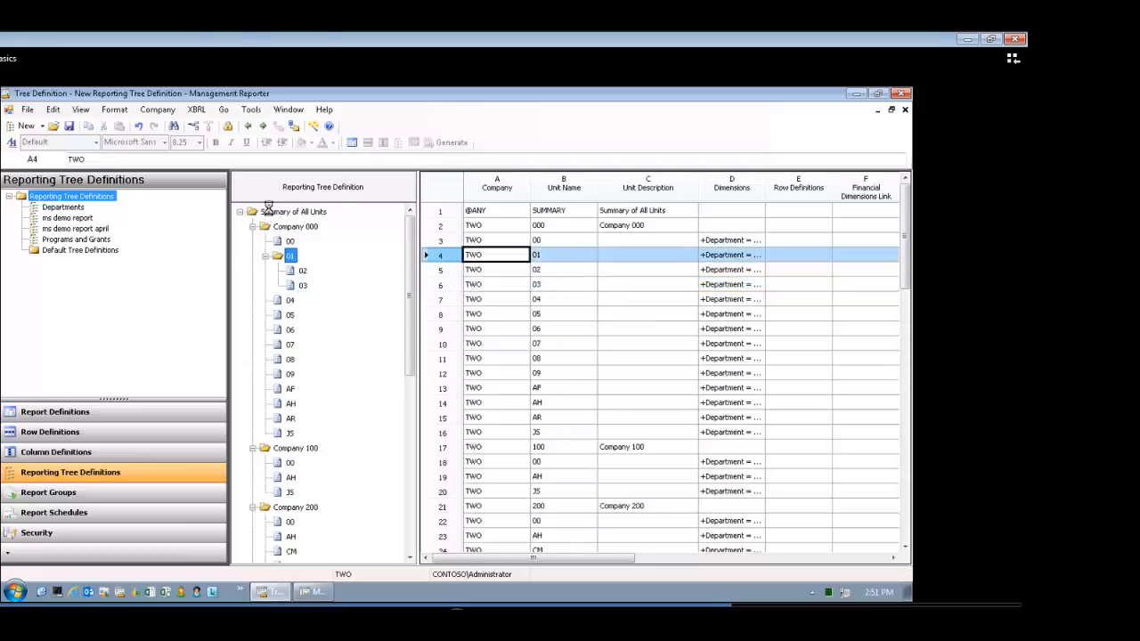
pyautogui.moveTo(268, 207); pyautogui.dragTo(269, 211)
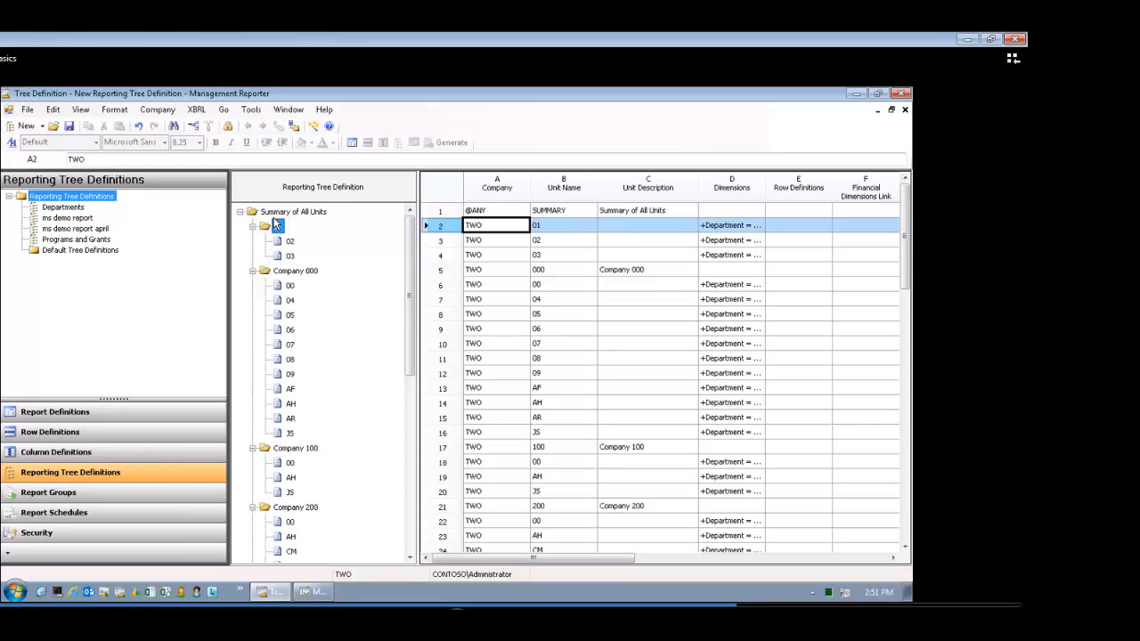
pyautogui.click(904, 109)
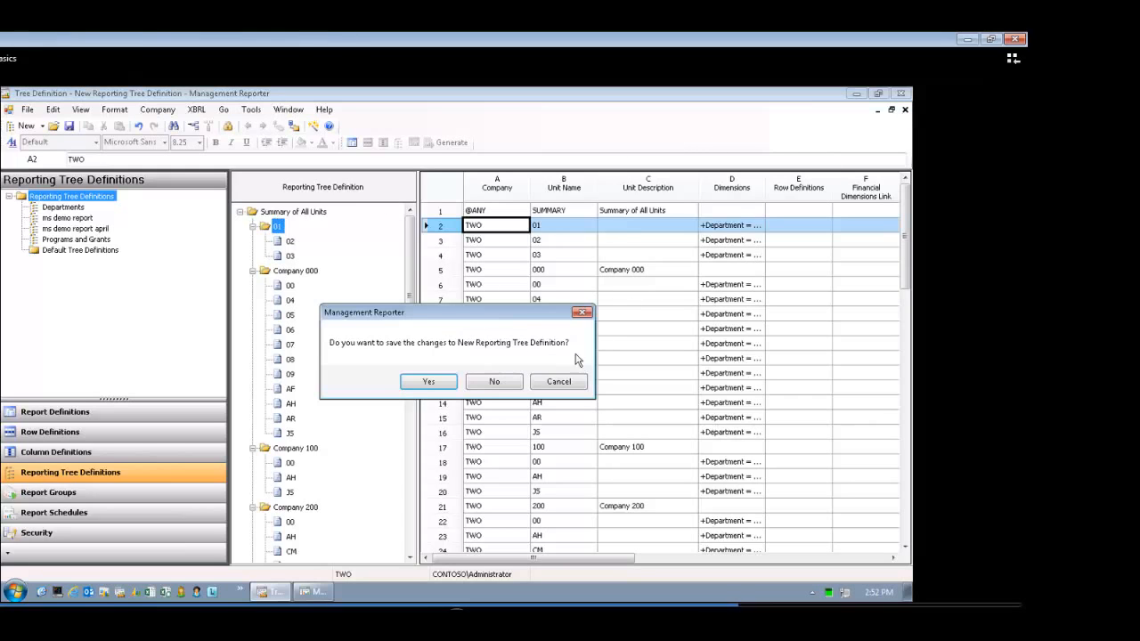
pyautogui.click(496, 383)
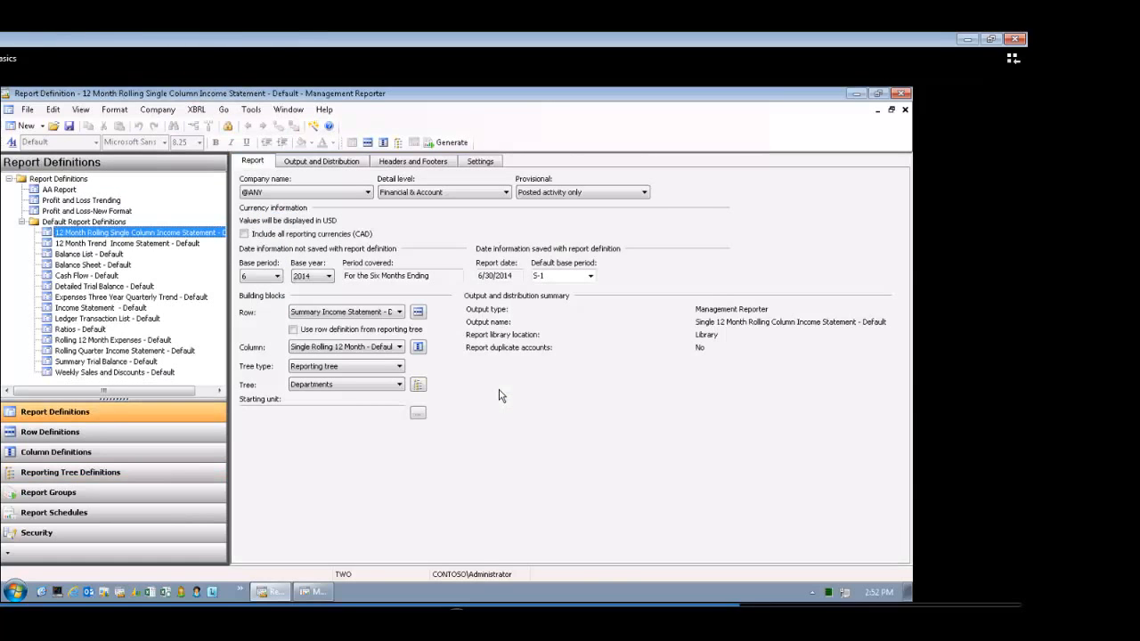
pyautogui.click(401, 164)
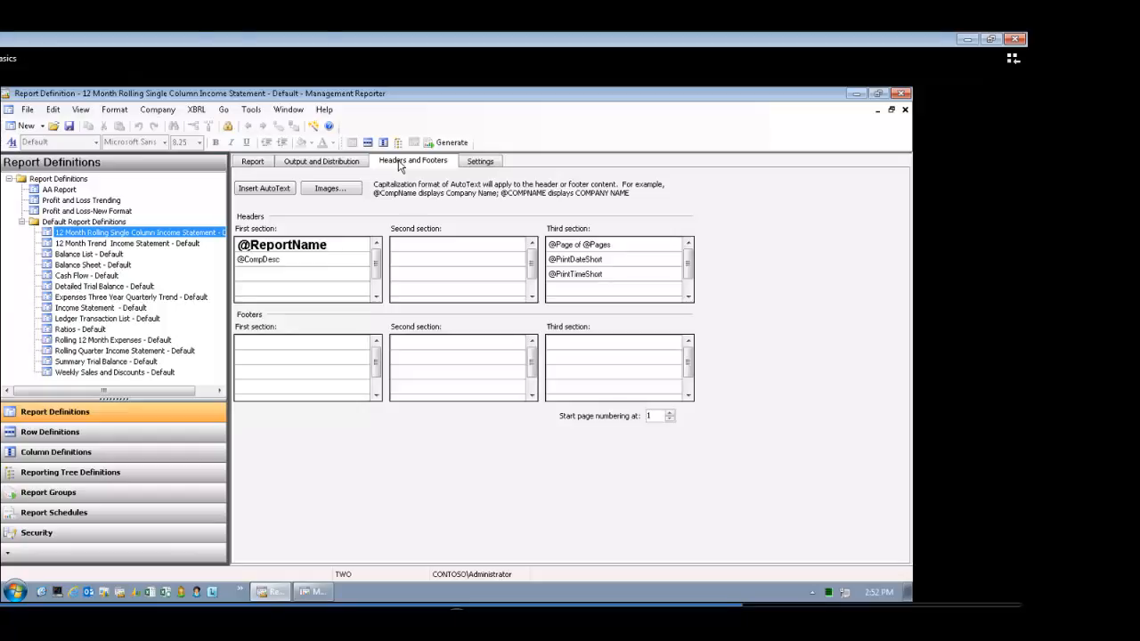
pyautogui.click(313, 247)
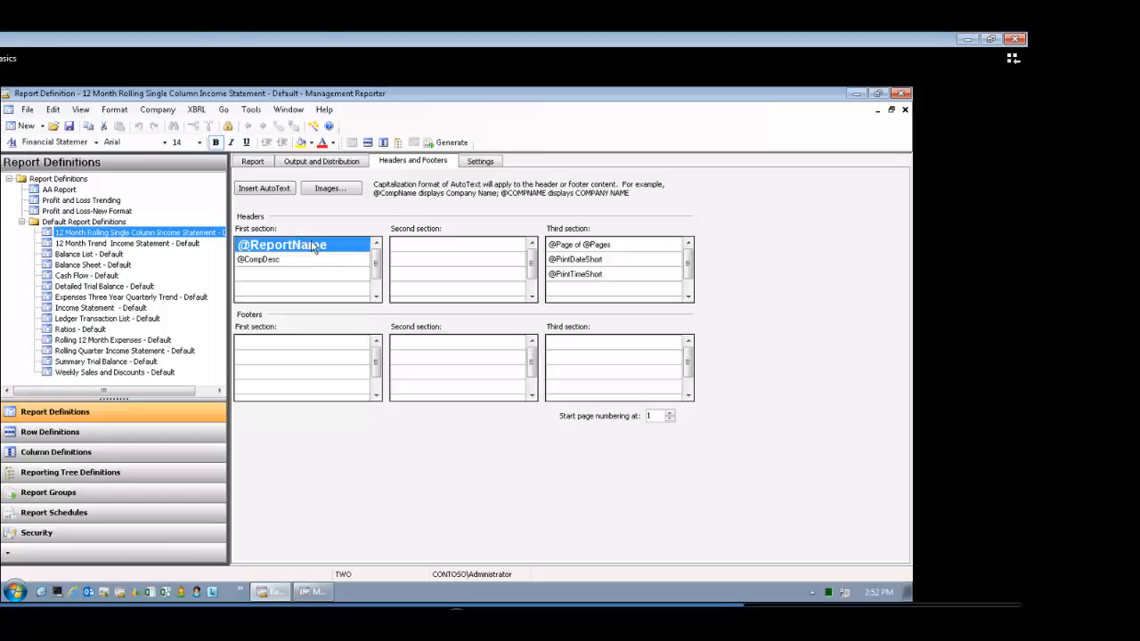
pyautogui.click(200, 143)
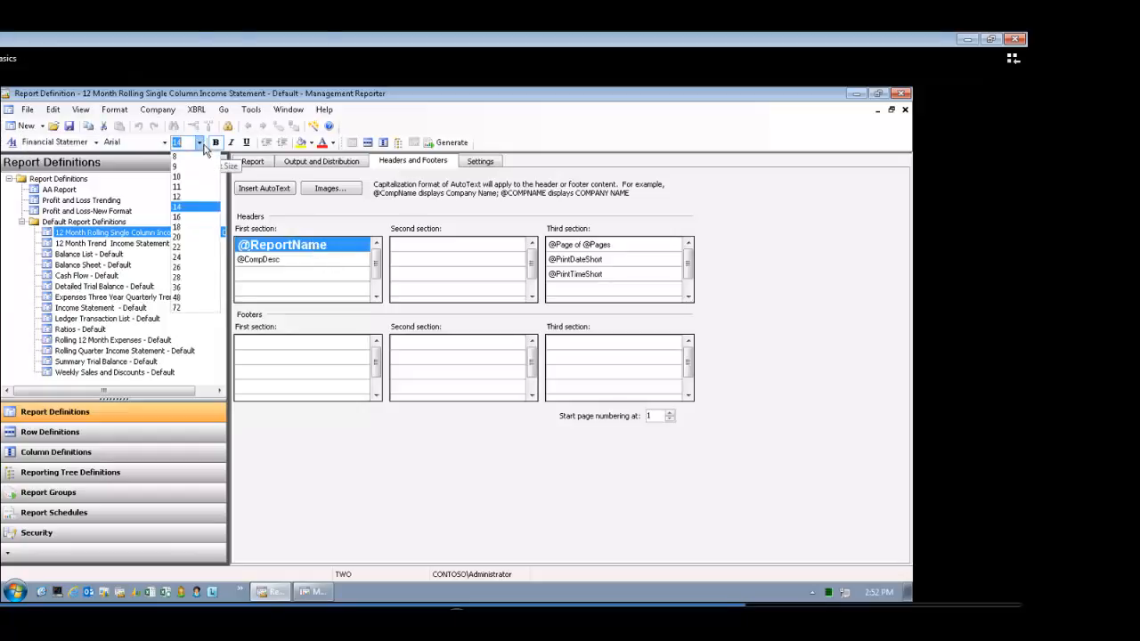
pyautogui.click(187, 239)
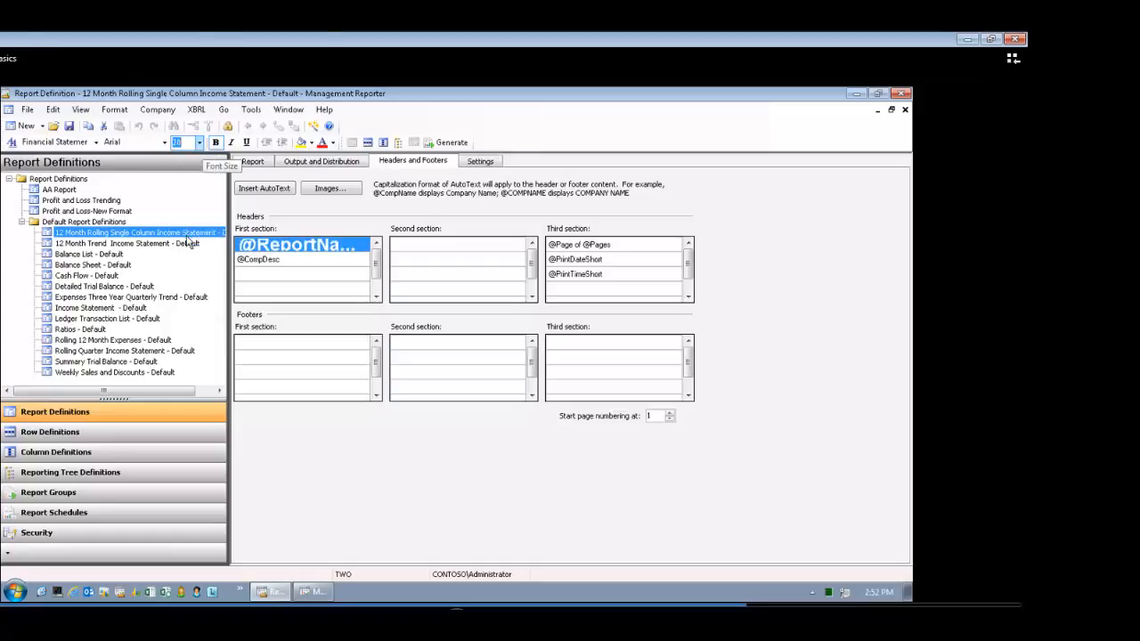
pyautogui.click(215, 142)
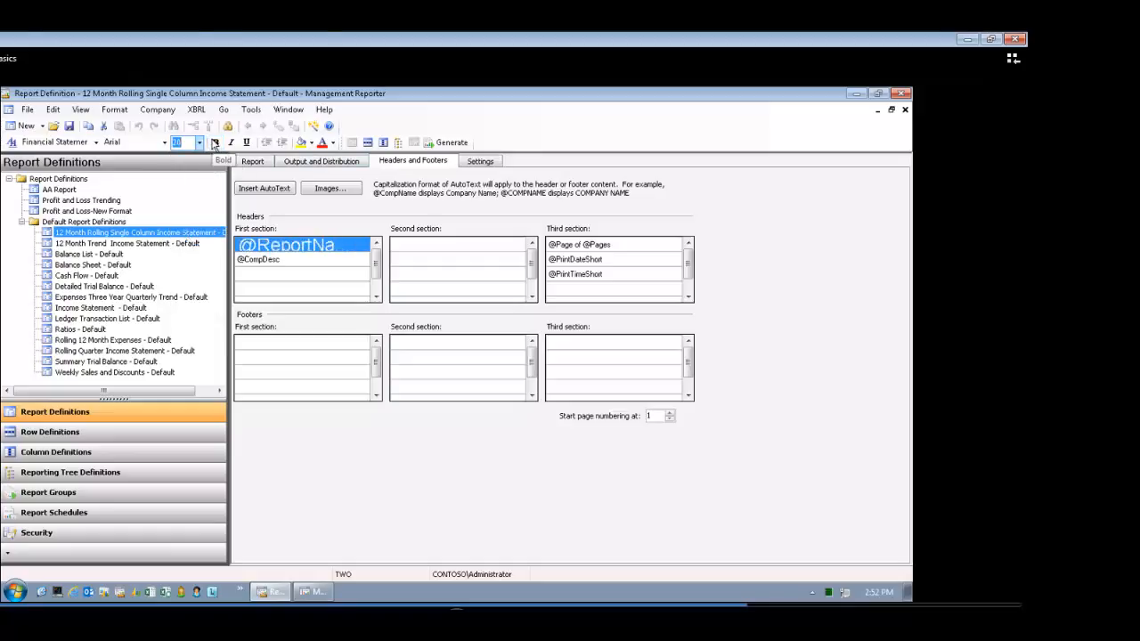
pyautogui.click(332, 144)
pyautogui.click(463, 262)
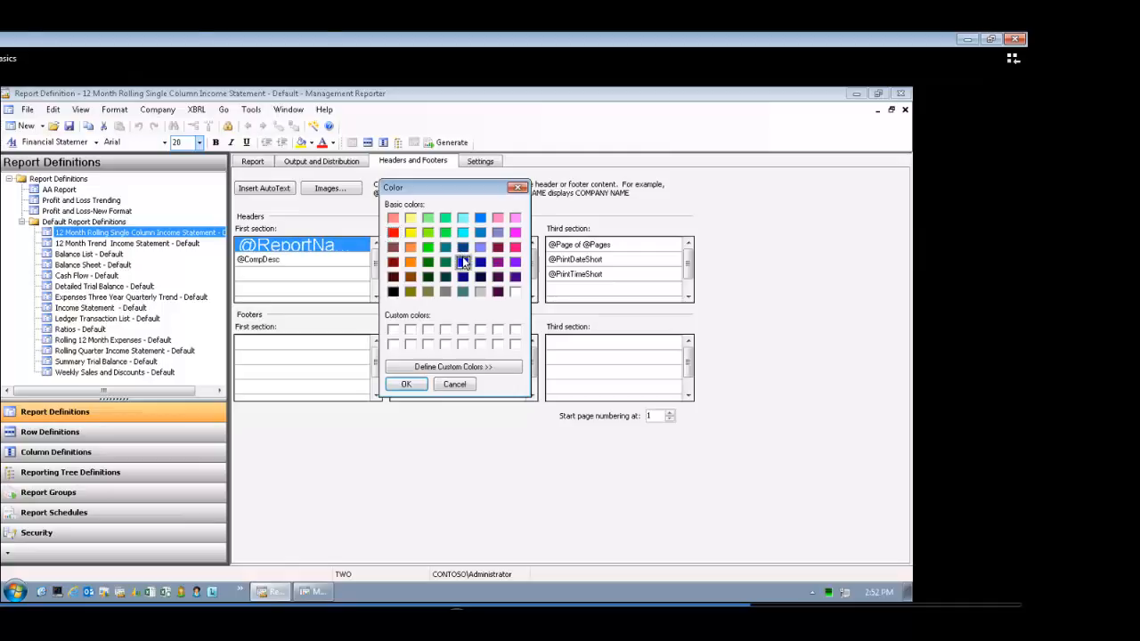
pyautogui.click(406, 384)
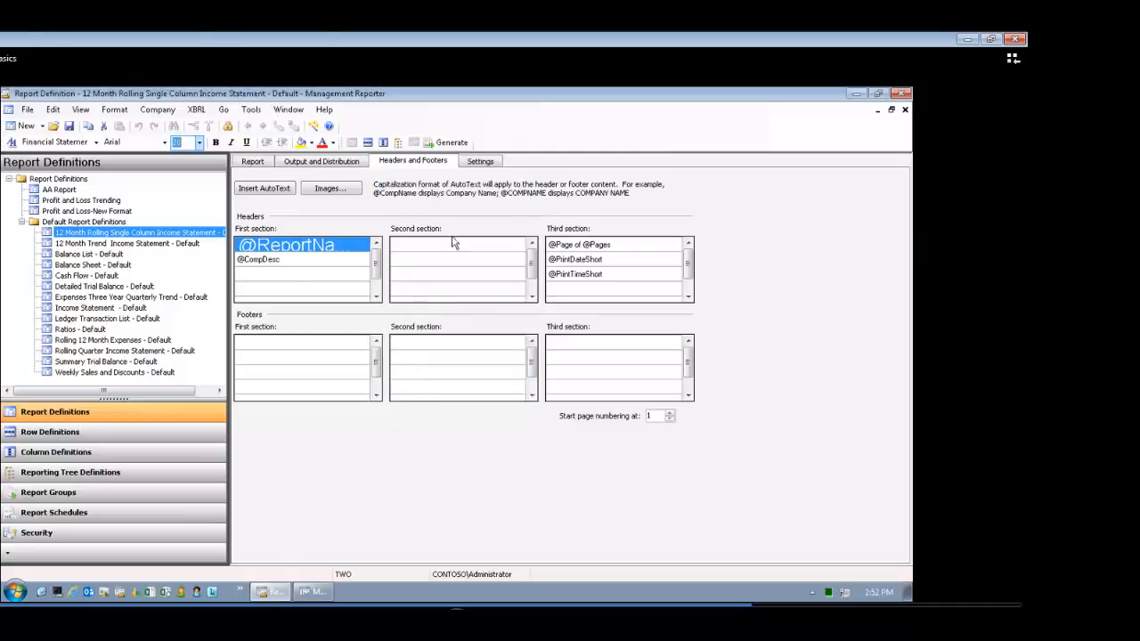
# - Insert the dynamics metro v1 image in the first line of the second header section
pyautogui.click(454, 250)
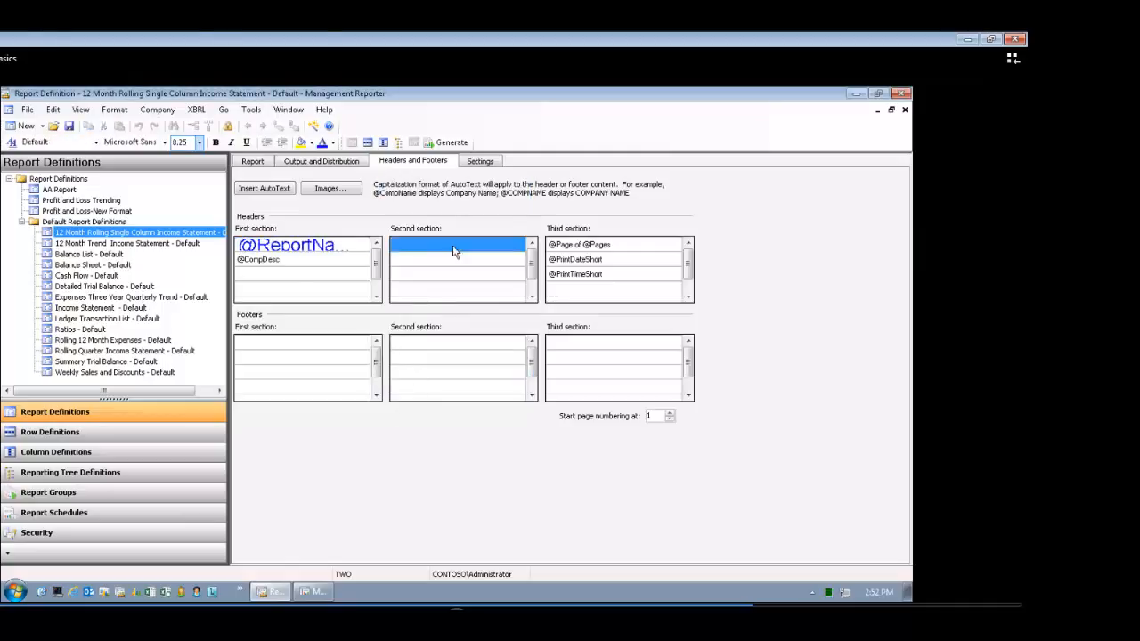
pyautogui.click(327, 189)
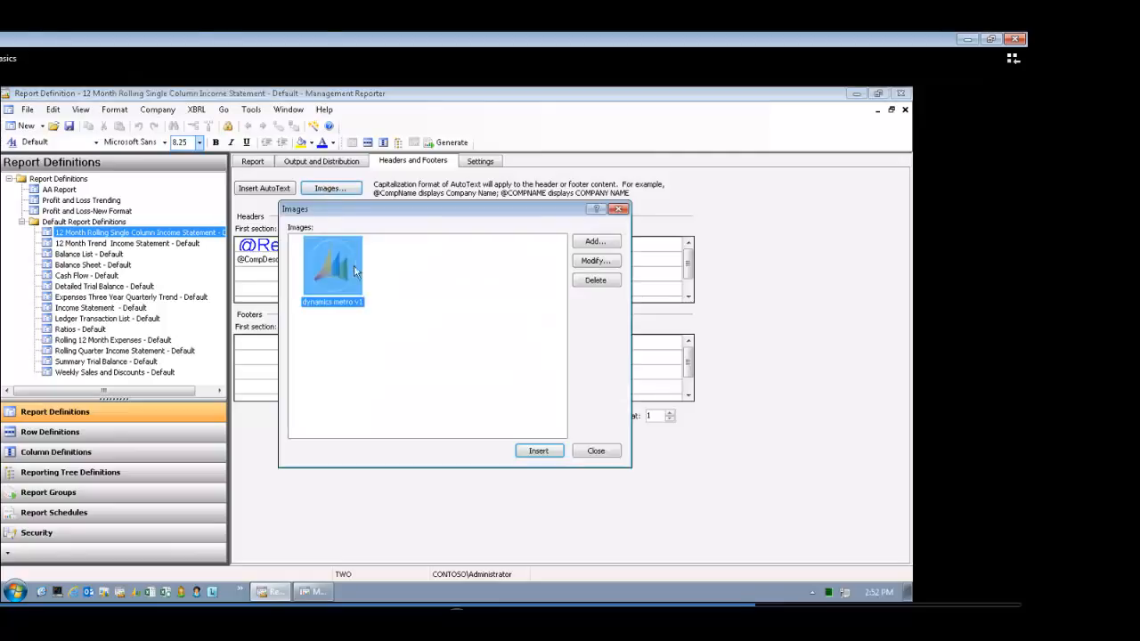
pyautogui.click(540, 451)
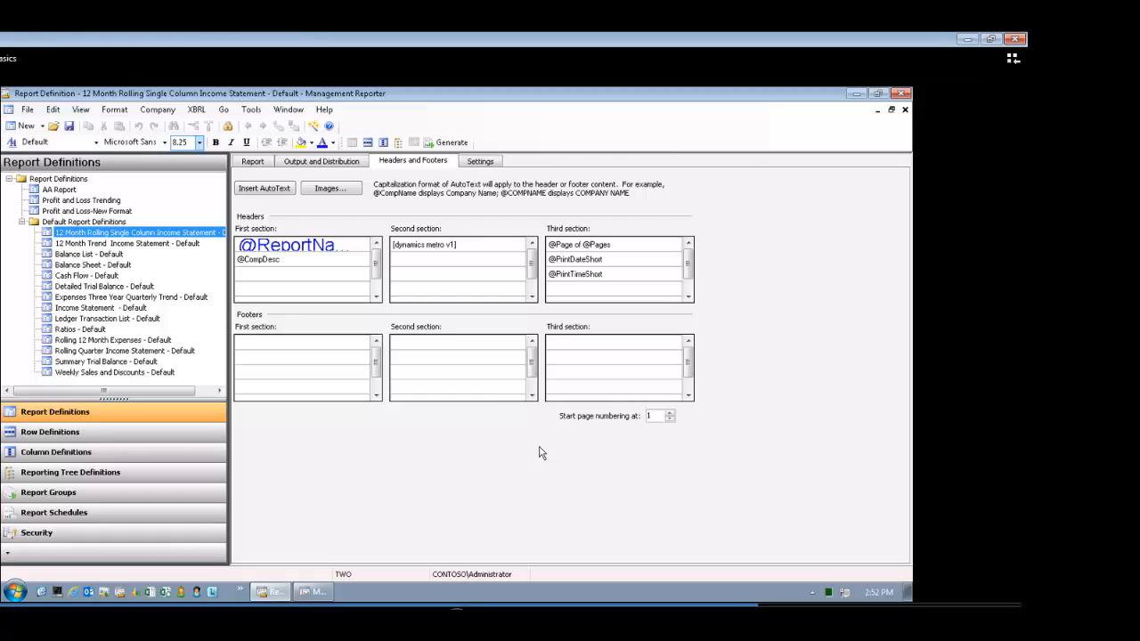
# - Examine the AutoText fields available for headers and footers without inserting any
pyautogui.click(264, 189)
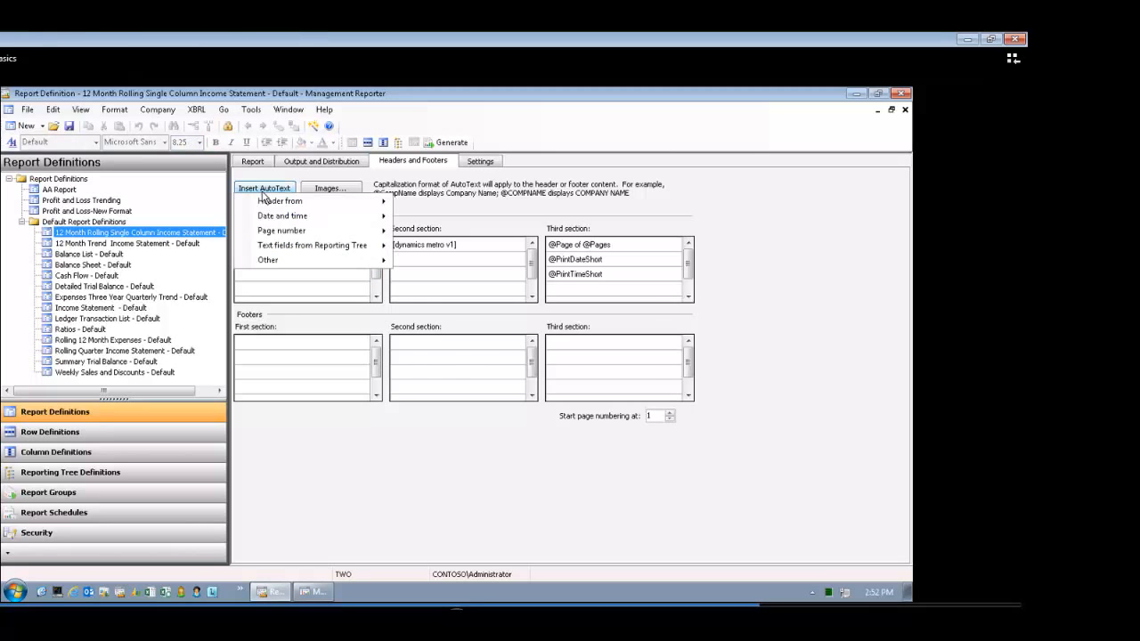
pyautogui.moveTo(265, 202)
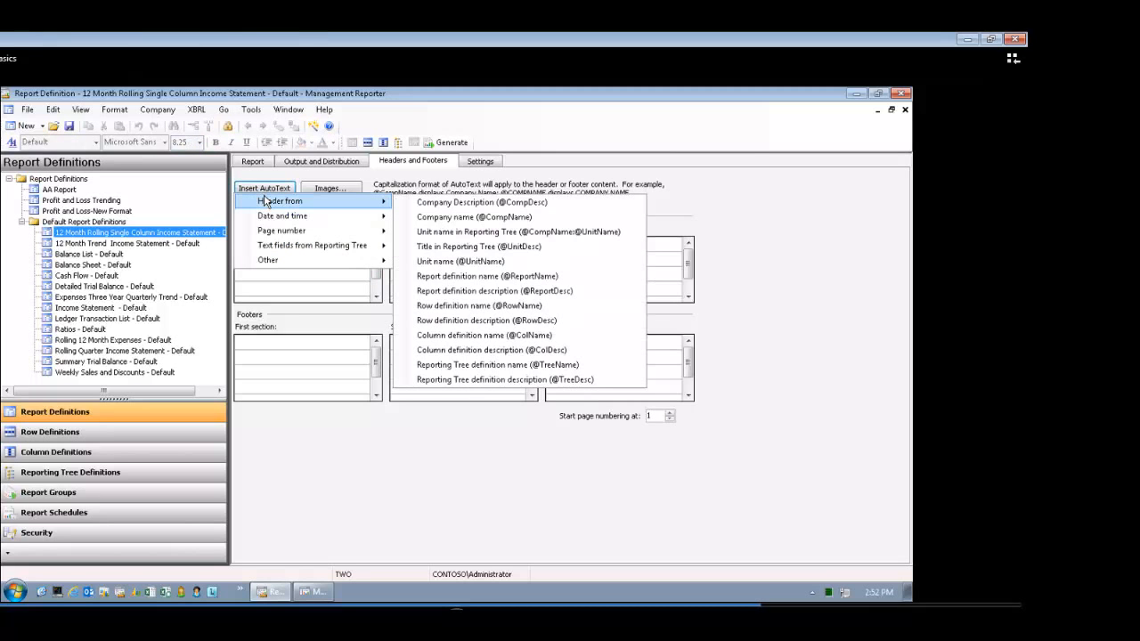
pyautogui.moveTo(276, 234)
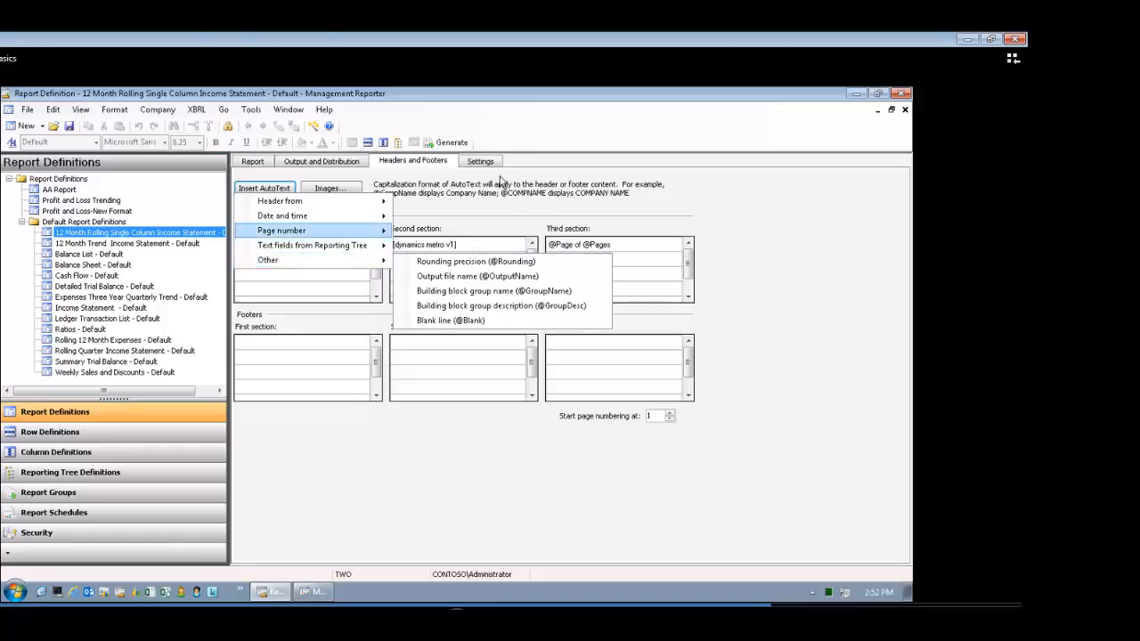
pyautogui.click(503, 183)
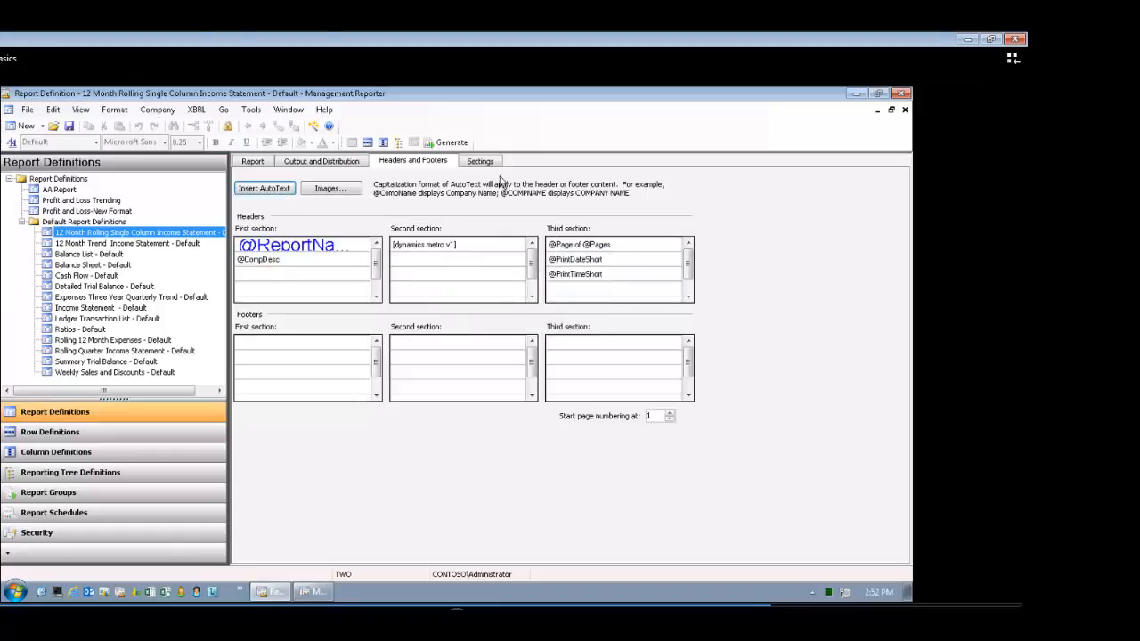
# - Set the report's output location to the Public library folder, and close the report definition without saving
pyautogui.click(308, 162)
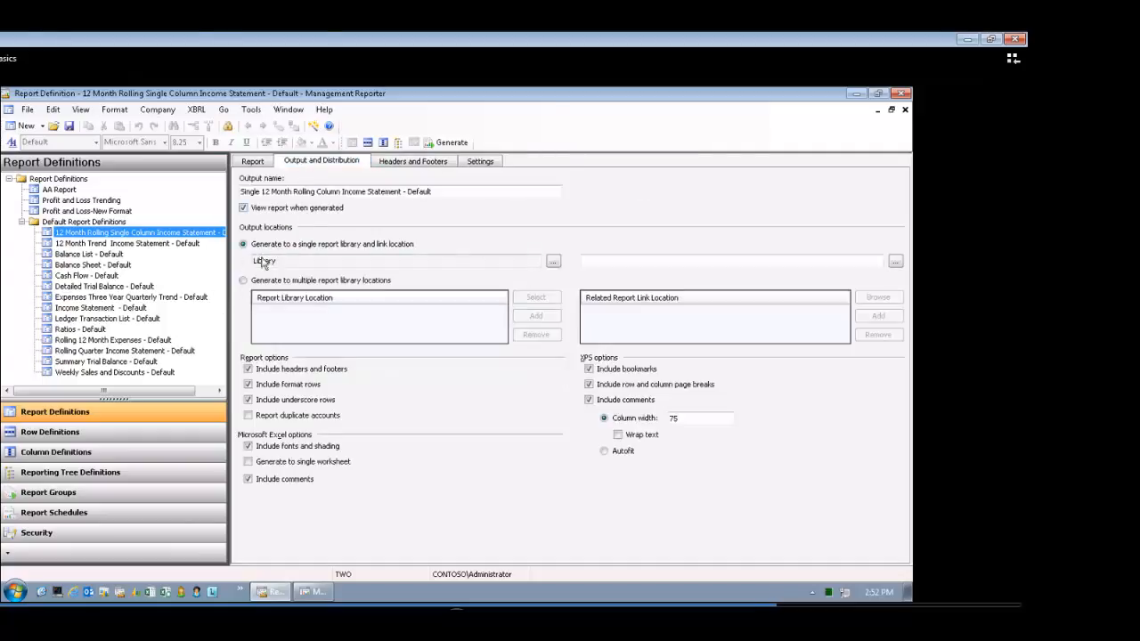
pyautogui.click(553, 262)
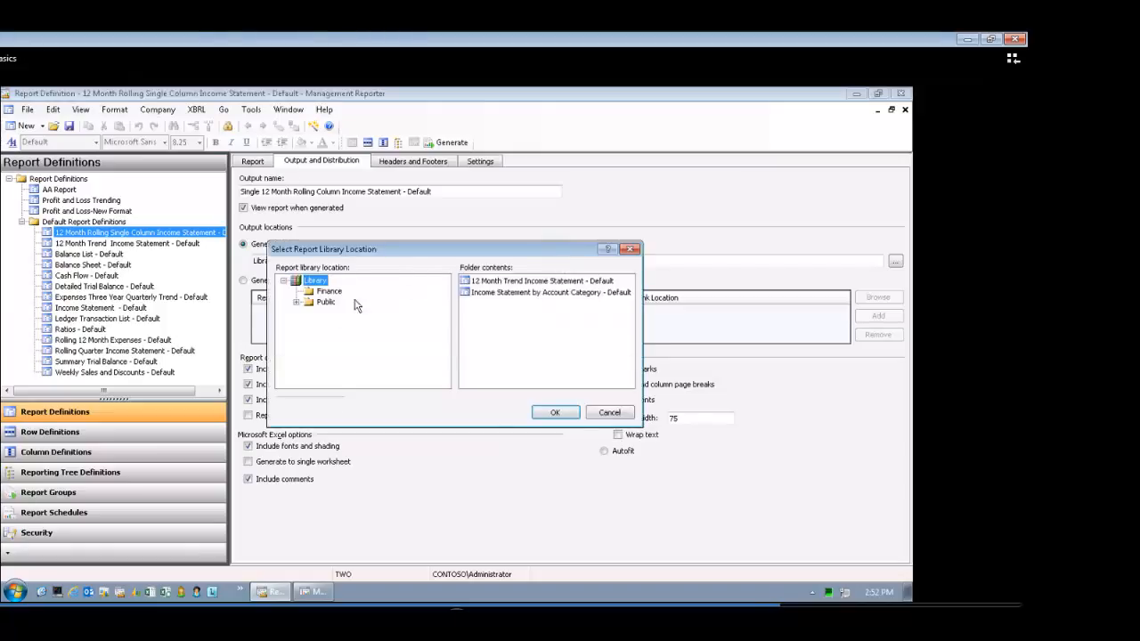
pyautogui.click(310, 305)
pyautogui.click(553, 412)
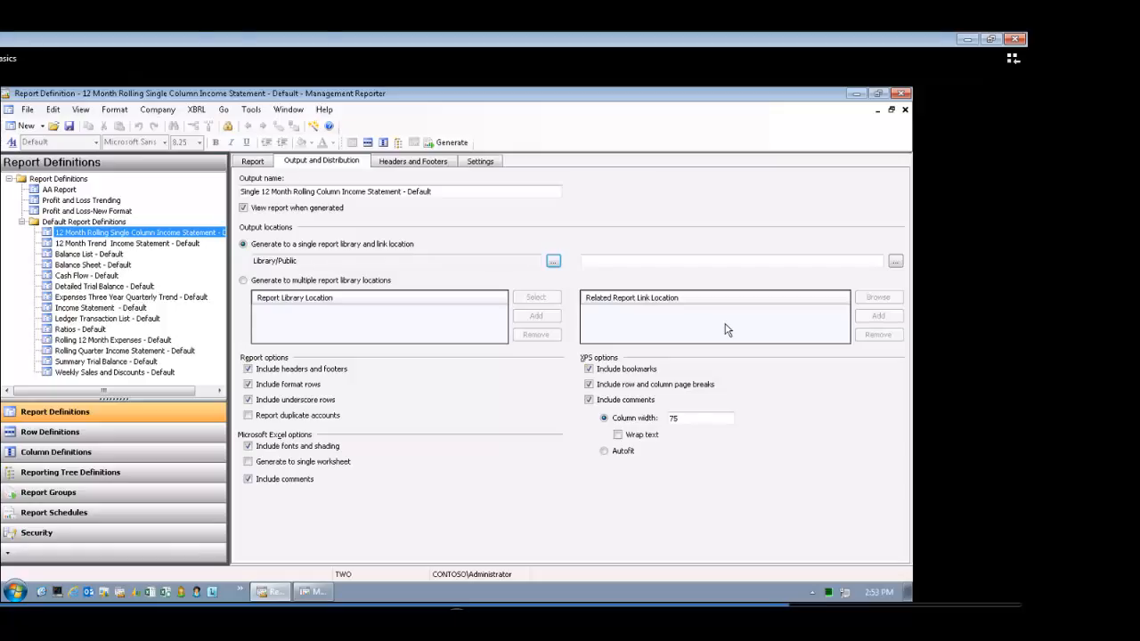
pyautogui.click(905, 109)
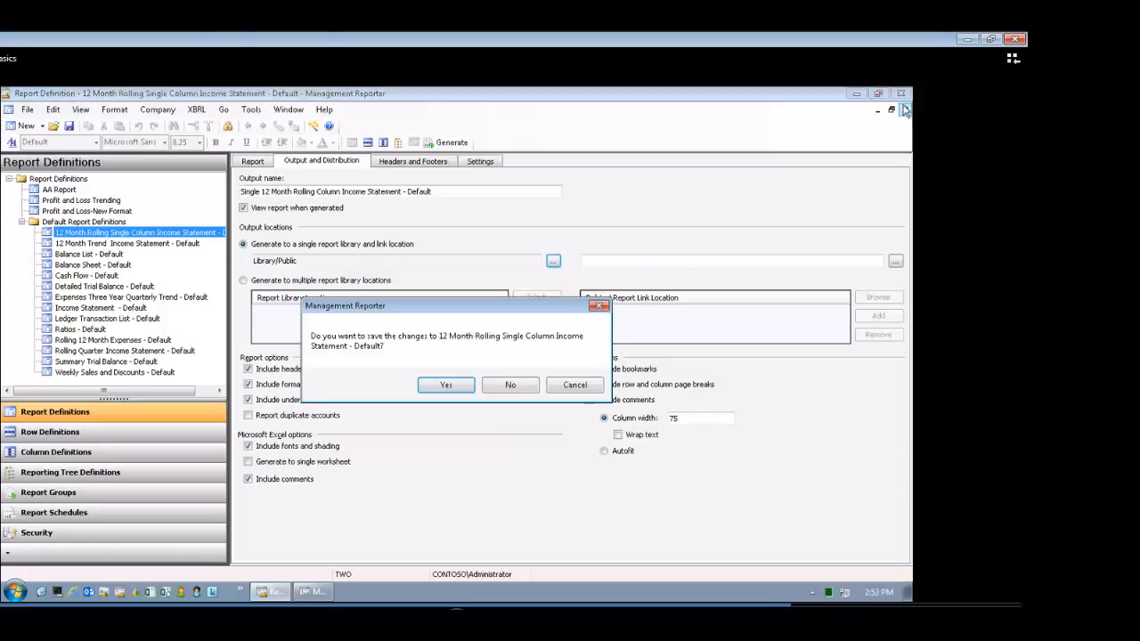
pyautogui.click(511, 385)
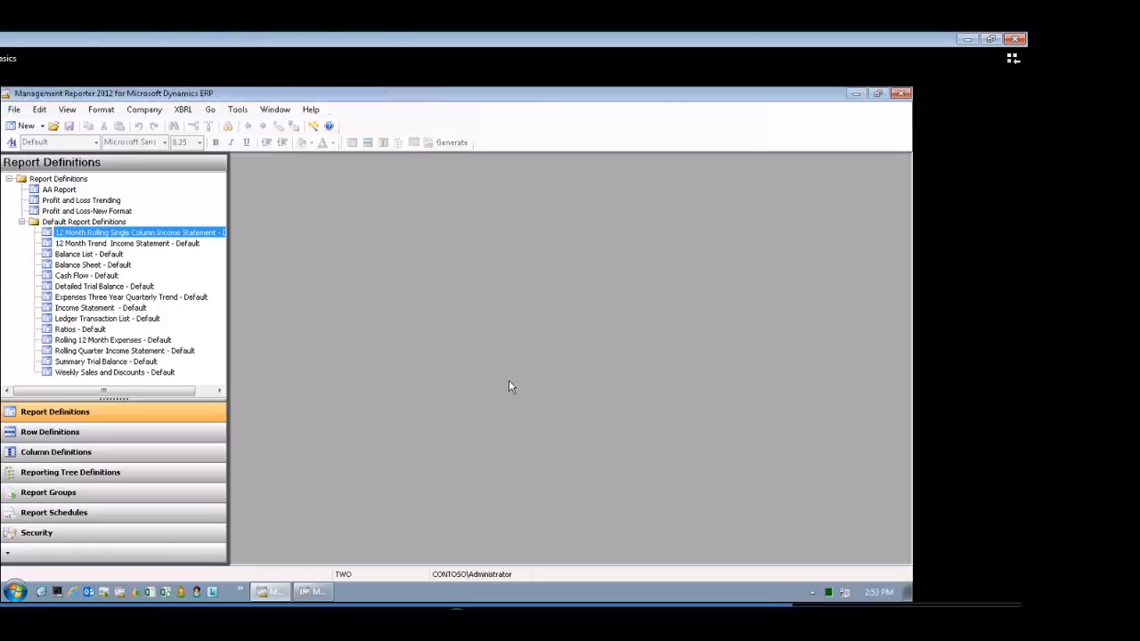
# - Open the Monthly Reporting group, review the report definitions available to add without adding any, and close the group
pyautogui.click(35, 494)
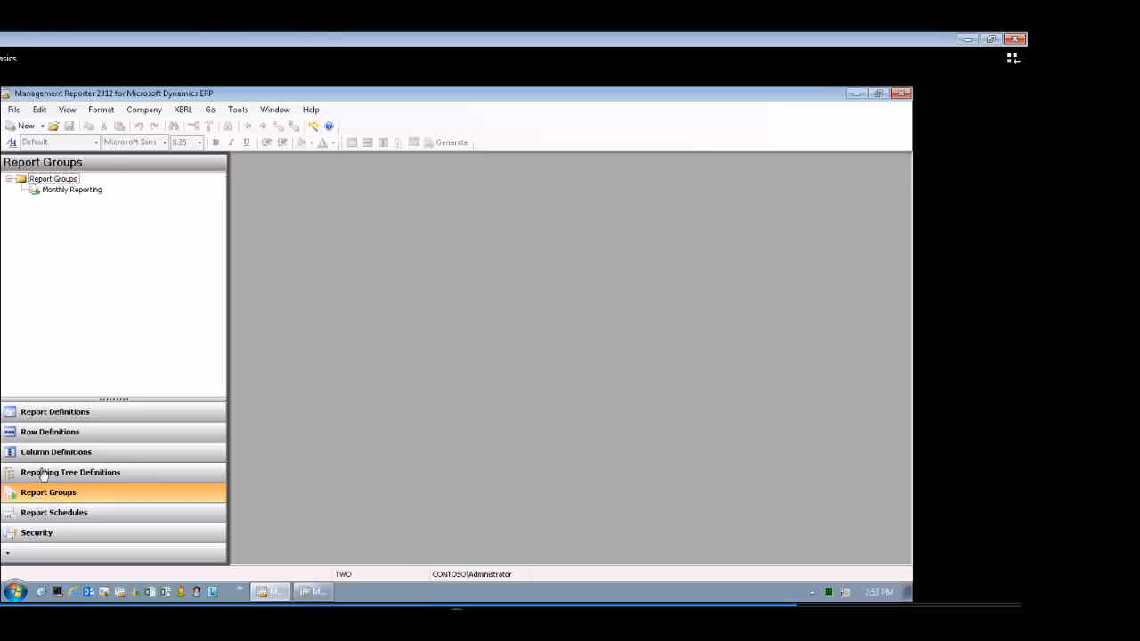
pyautogui.click(84, 192)
pyautogui.rightClick(85, 192)
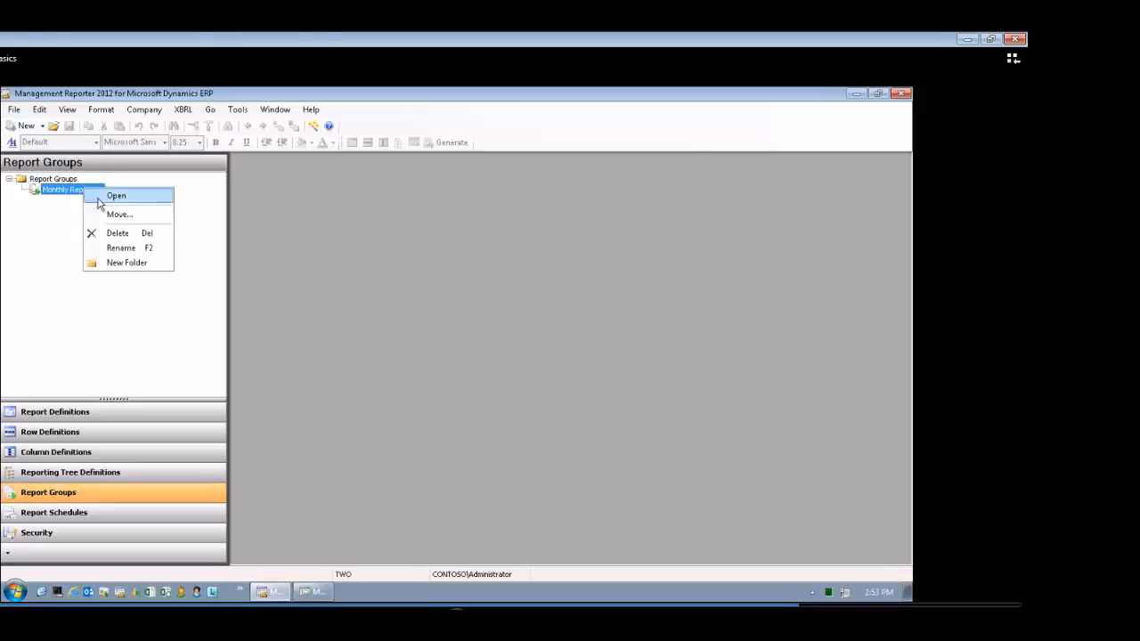
pyautogui.click(112, 196)
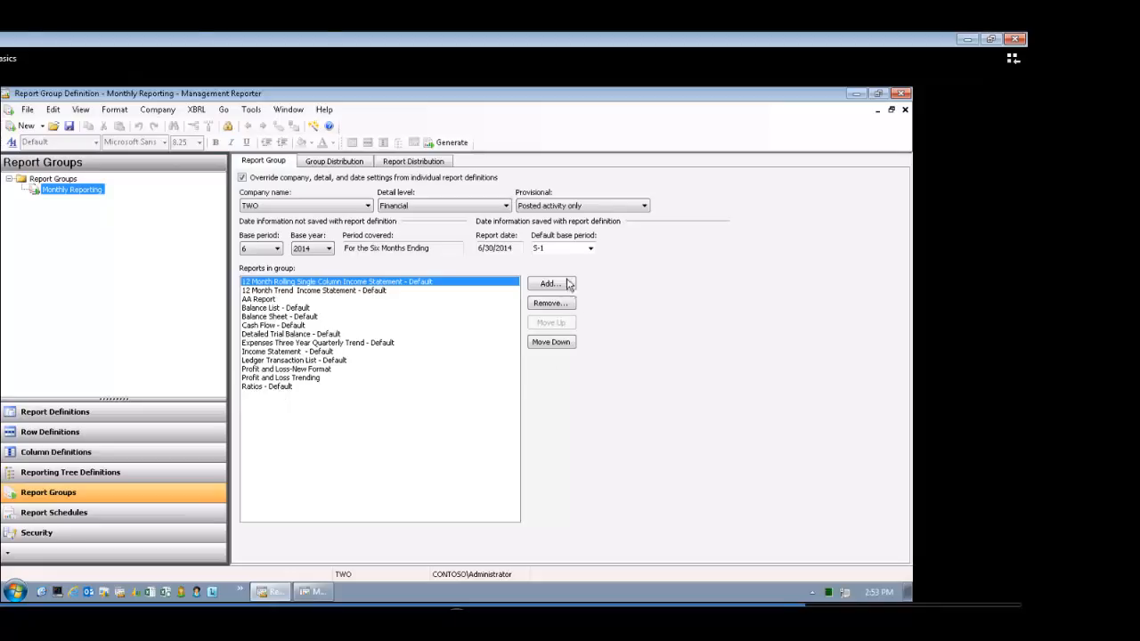
pyautogui.click(550, 283)
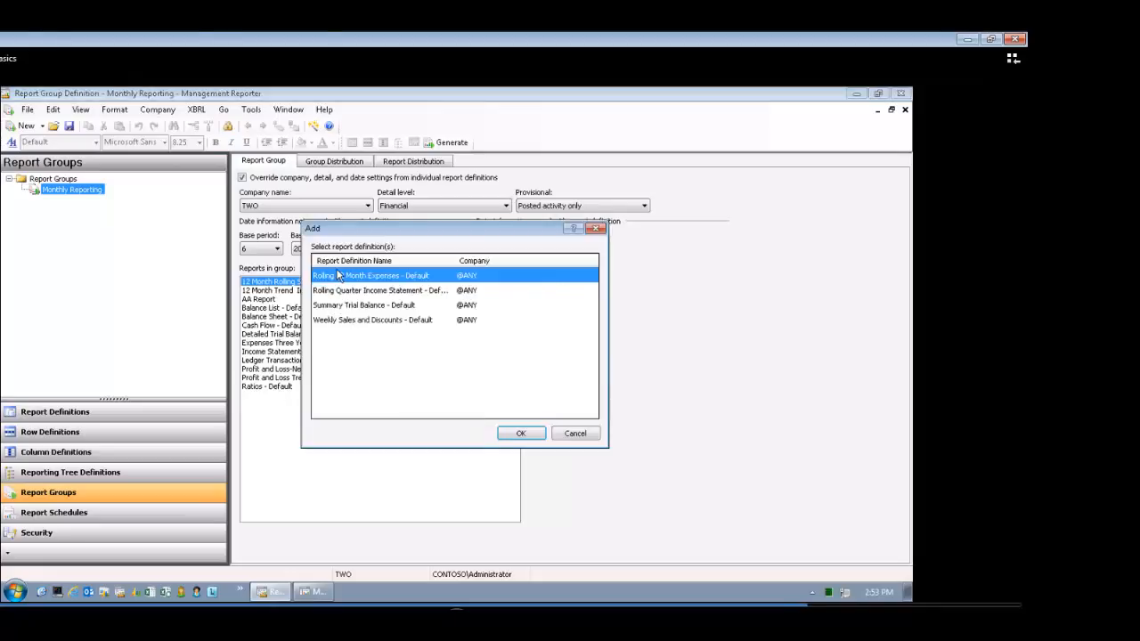
pyautogui.click(575, 434)
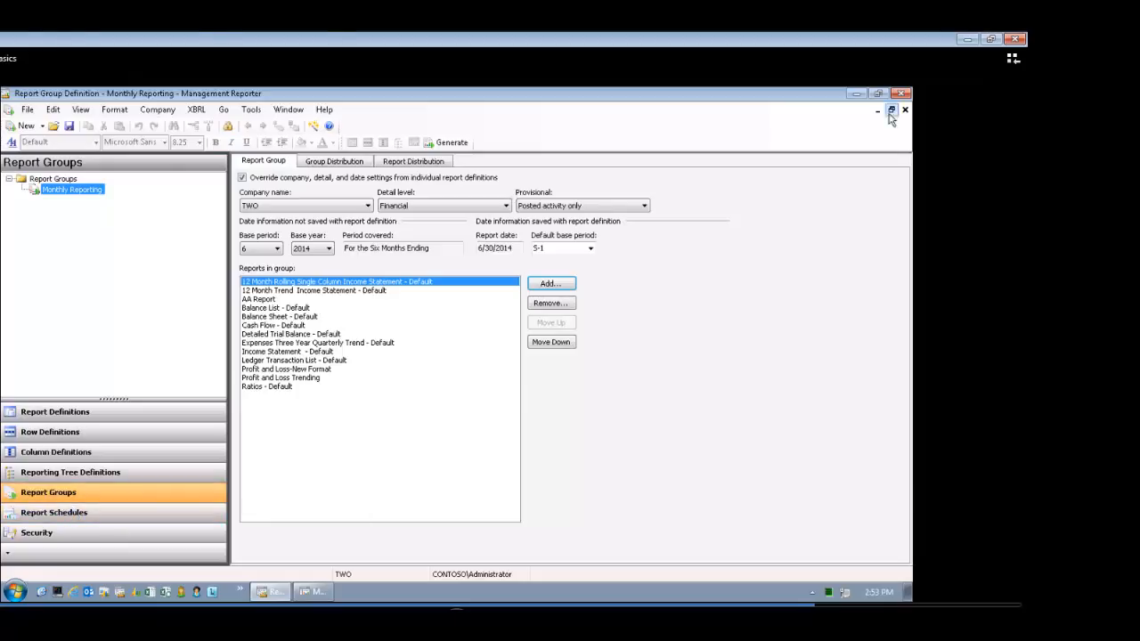
pyautogui.click(904, 109)
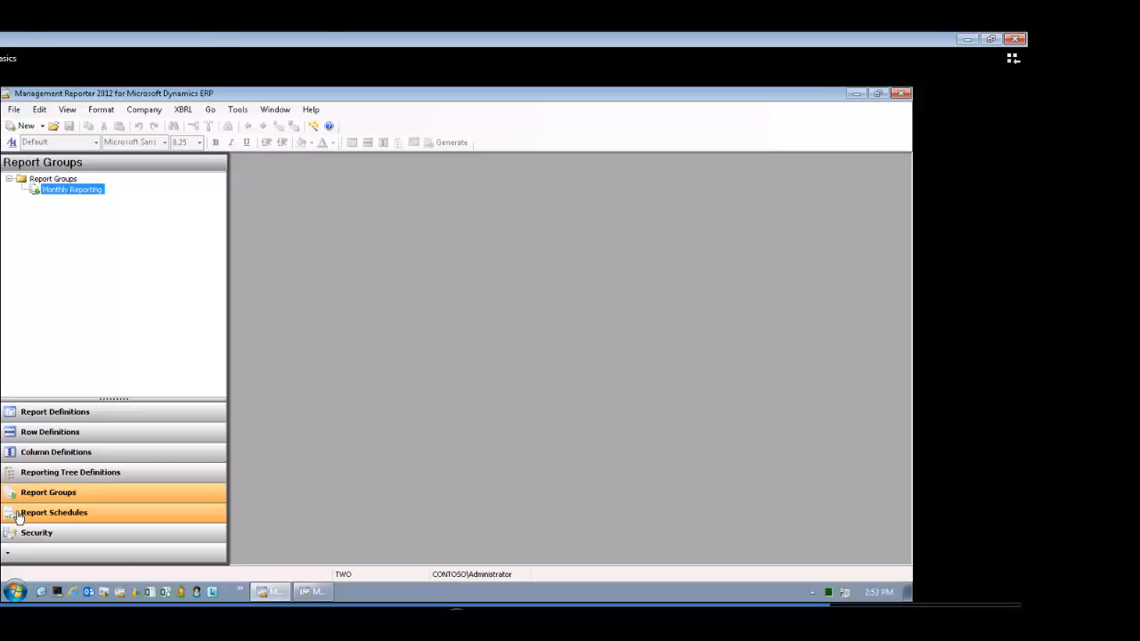
# - Start a new report schedule for the Monthly Reporting report group
pyautogui.click(18, 516)
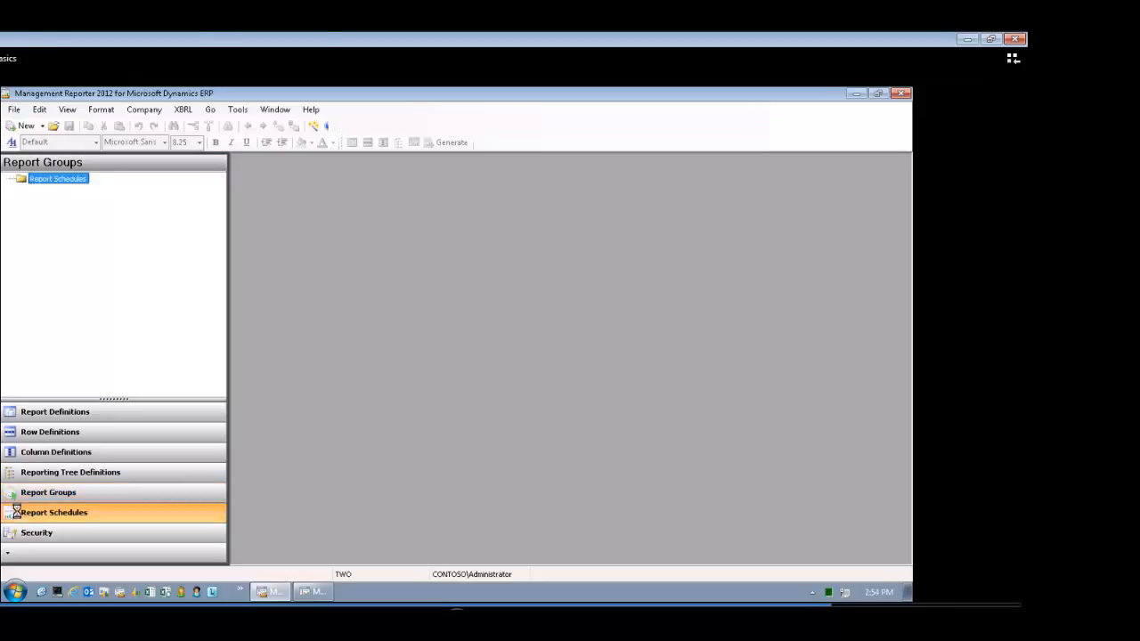
pyautogui.click(34, 125)
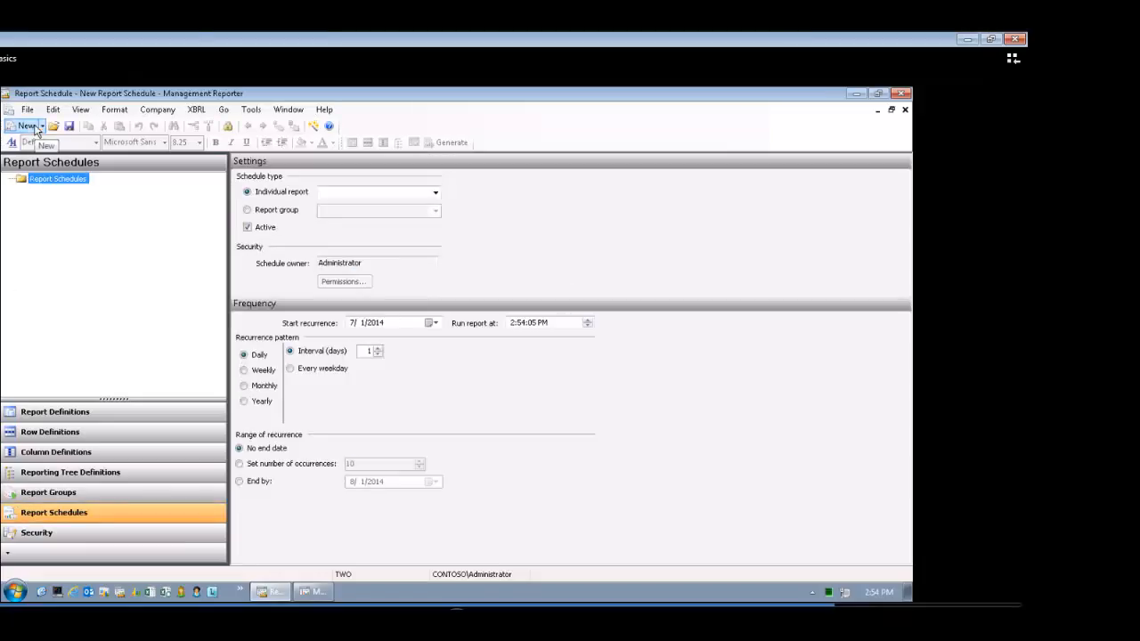
pyautogui.click(262, 213)
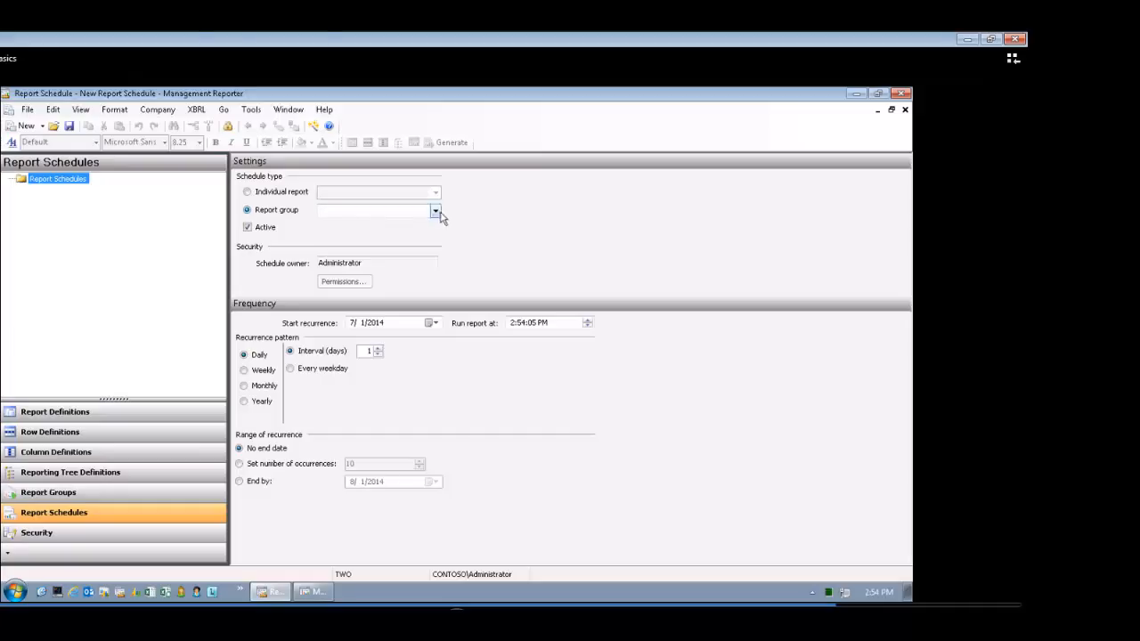
pyautogui.click(435, 210)
pyautogui.click(363, 225)
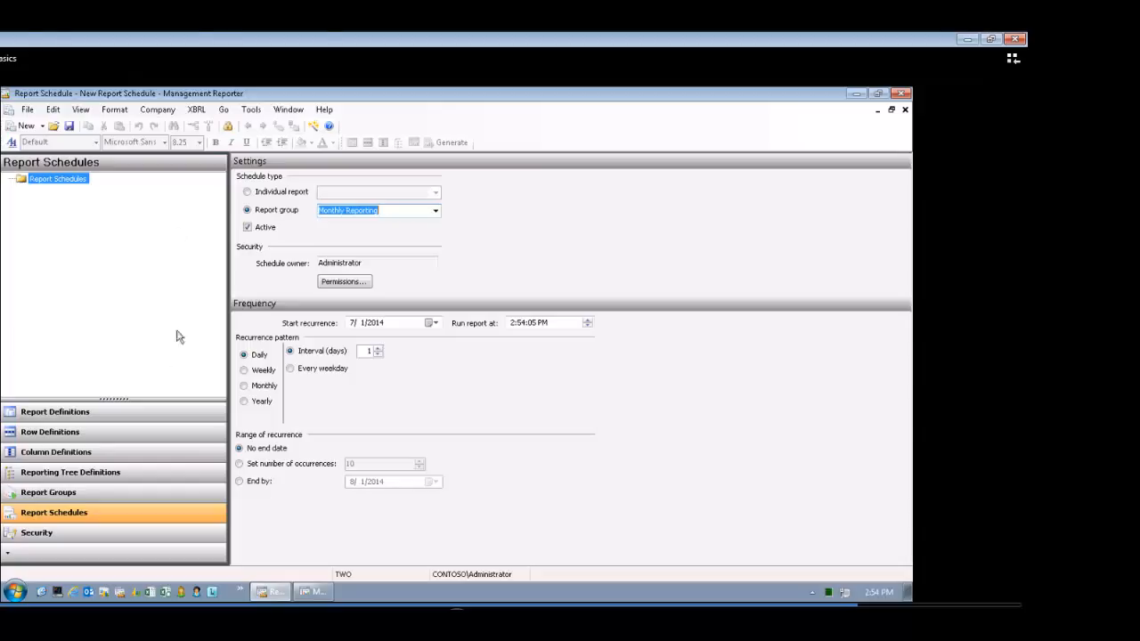
pyautogui.click(70, 417)
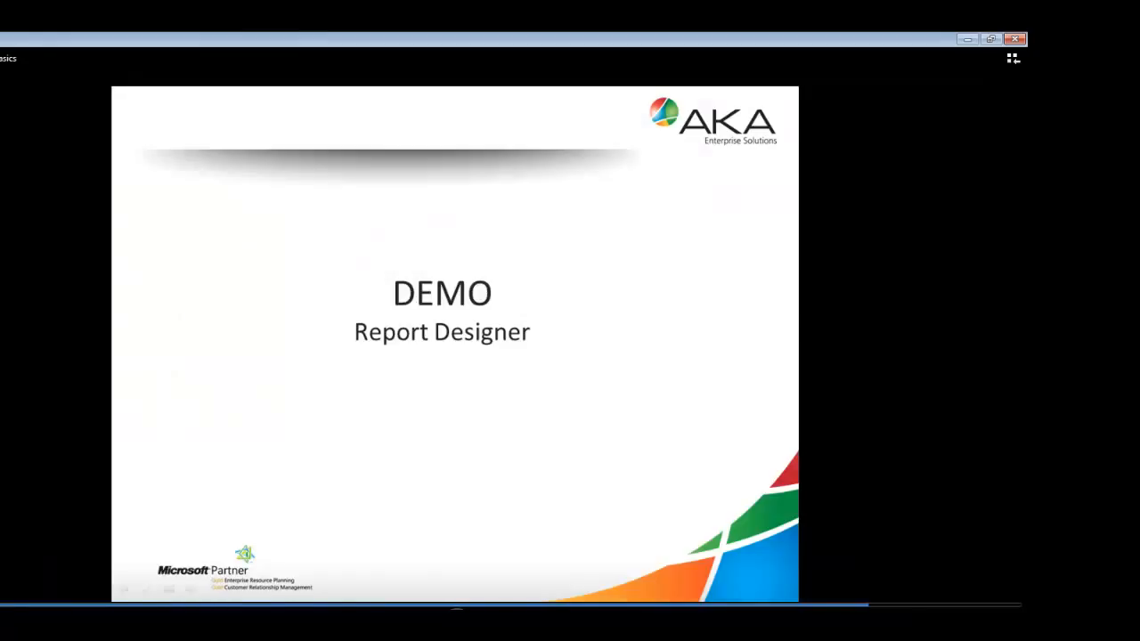
pyautogui.press('Right')
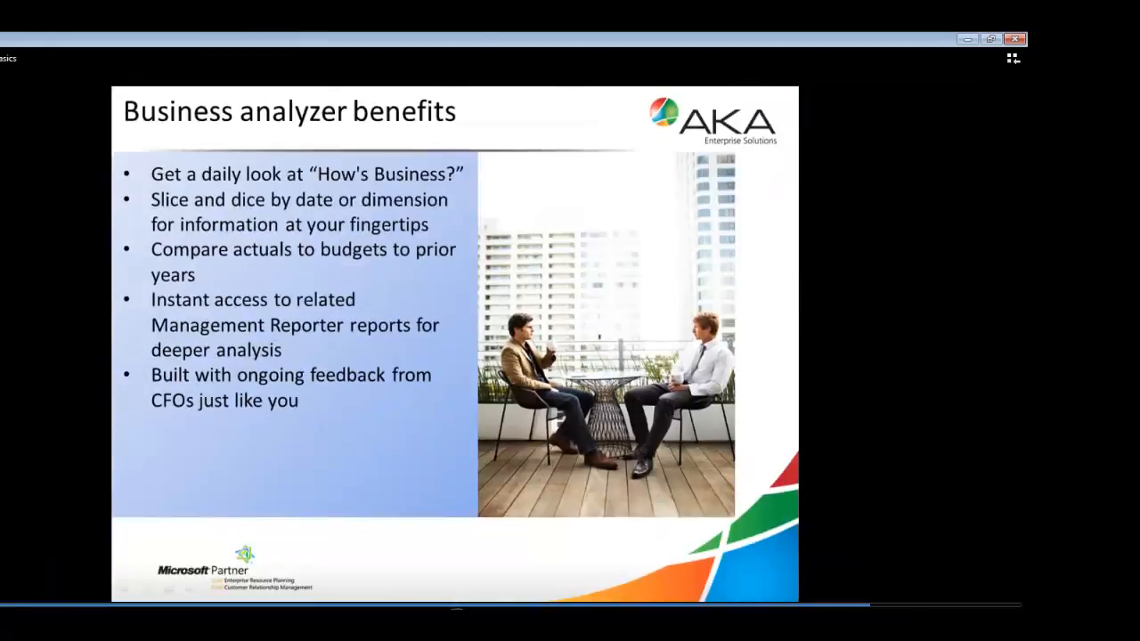